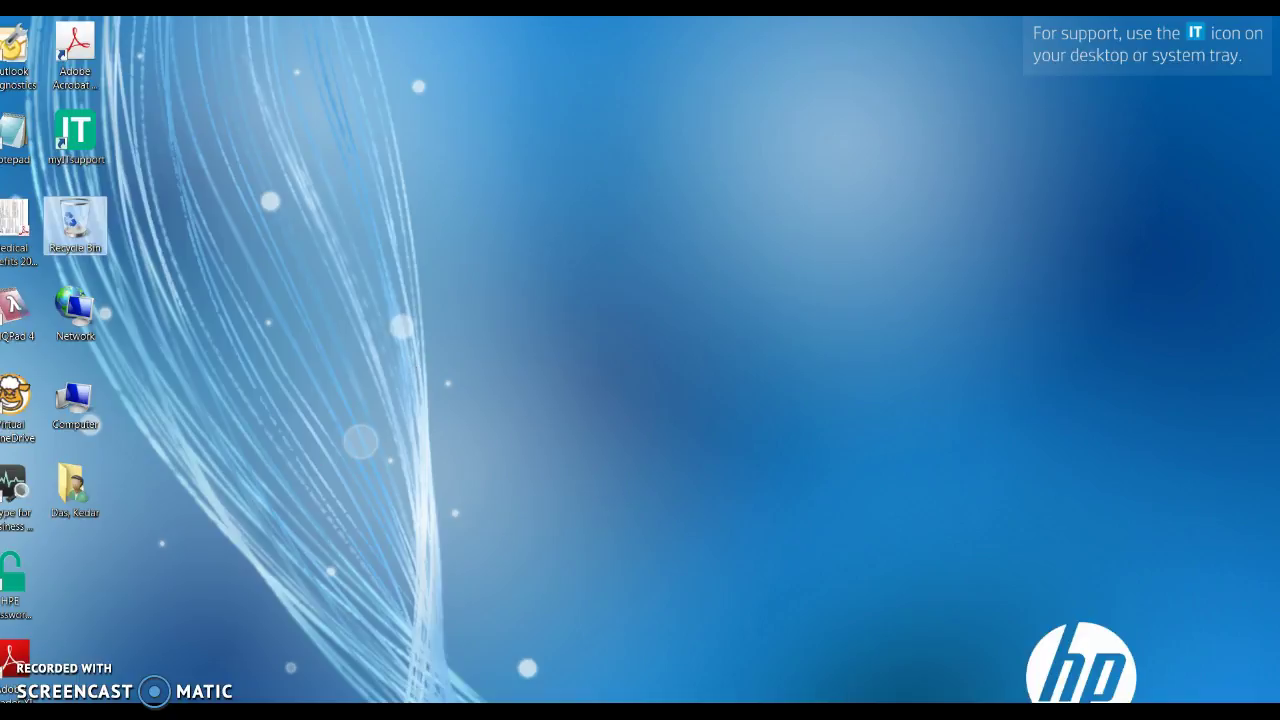
Step: Launch SQL Server Data Tools from the Microsoft SQL Server 2012 program group
left_click(20, 701)
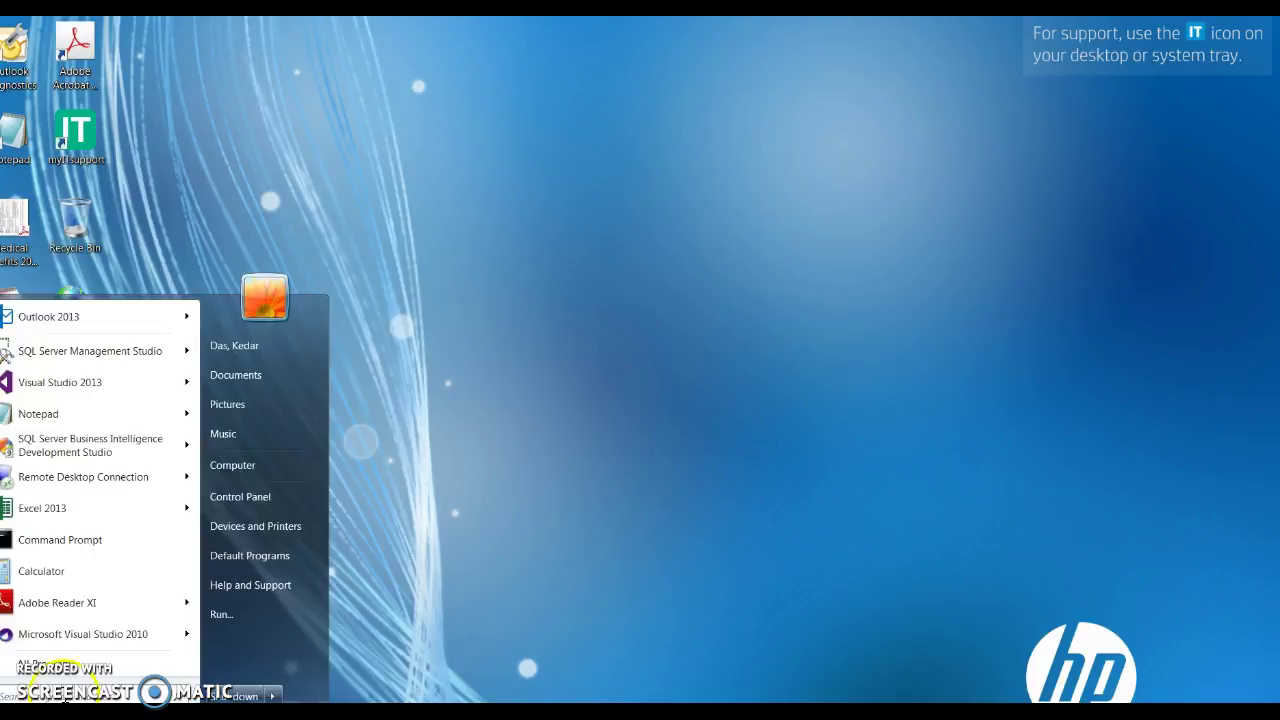
left_click(42, 675)
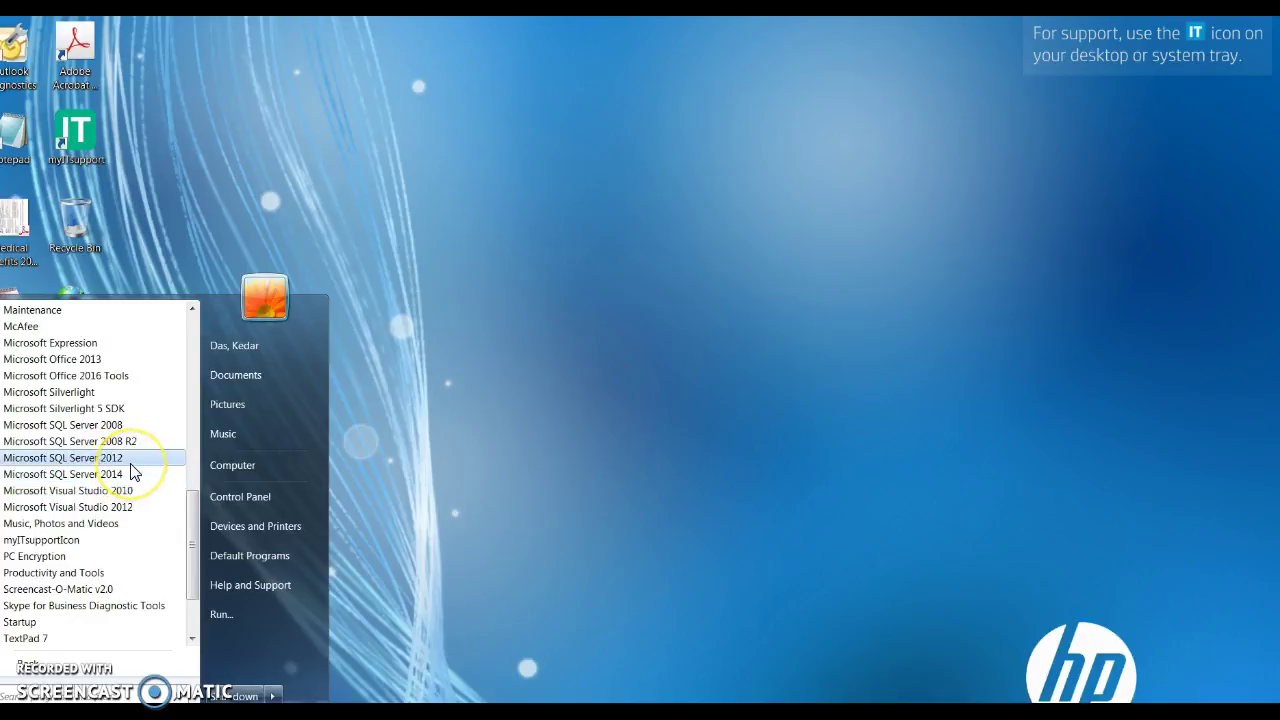
left_click(60, 462)
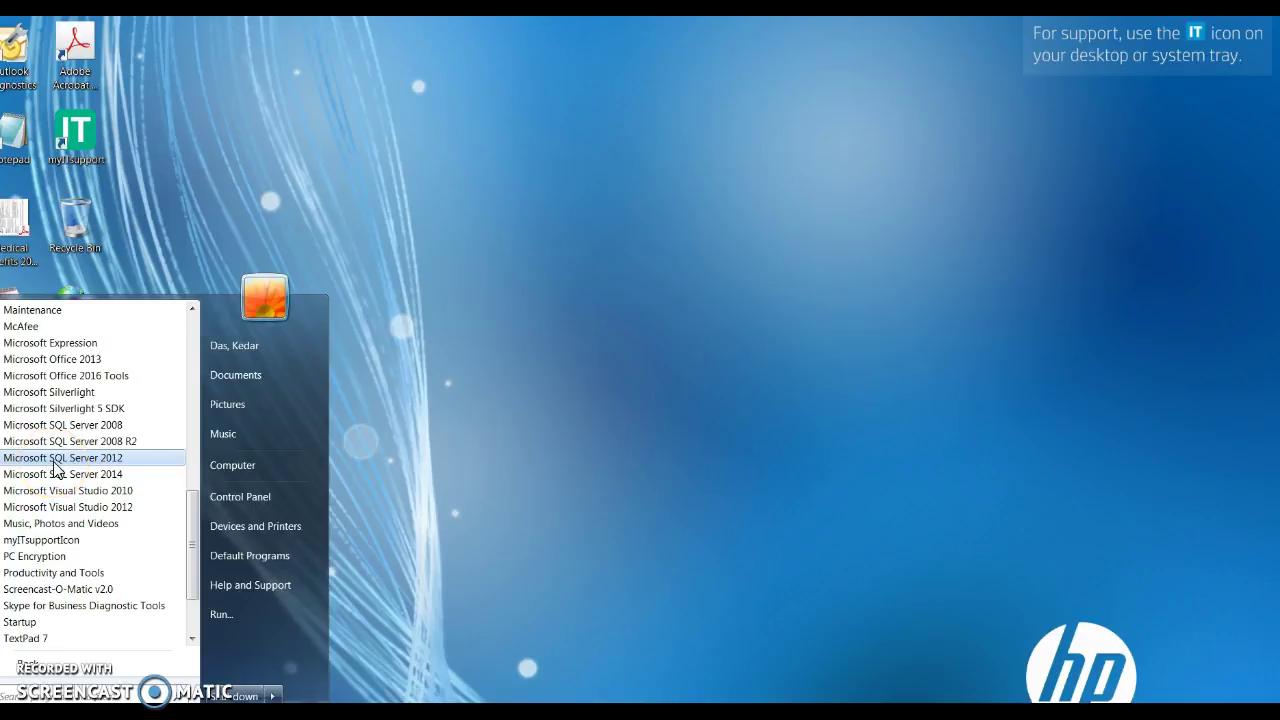
left_click(57, 462)
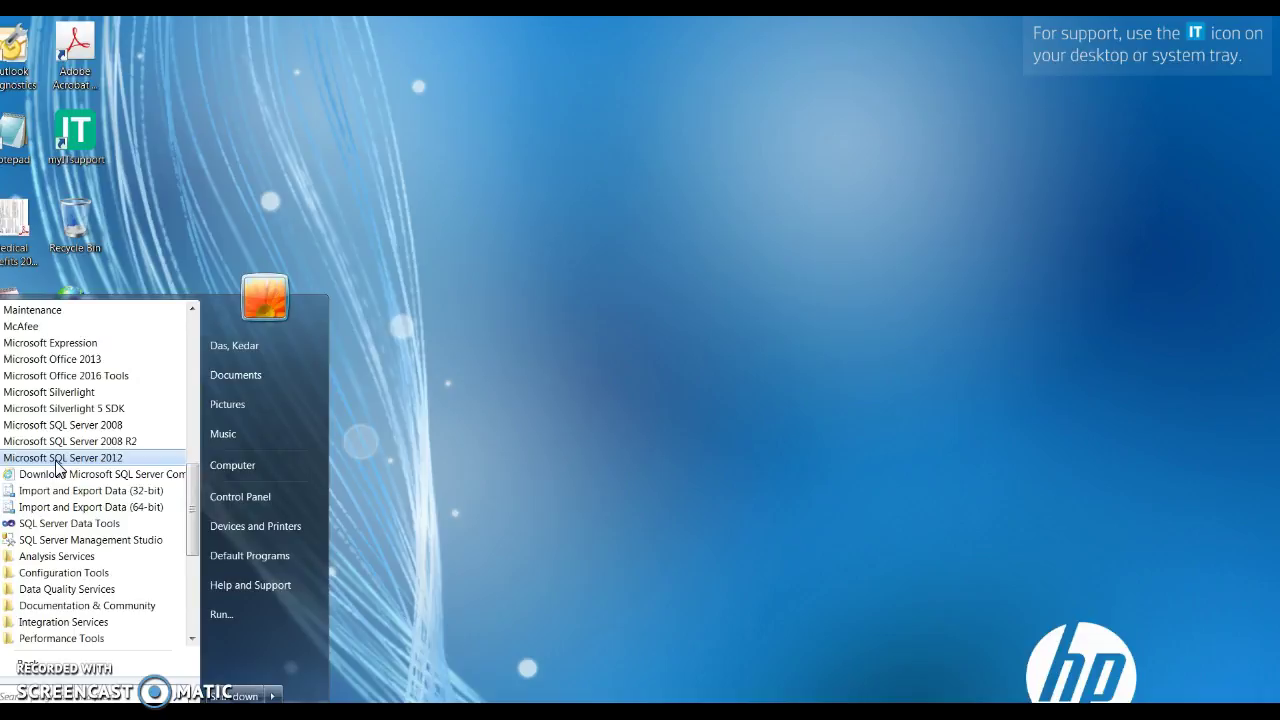
left_click(61, 525)
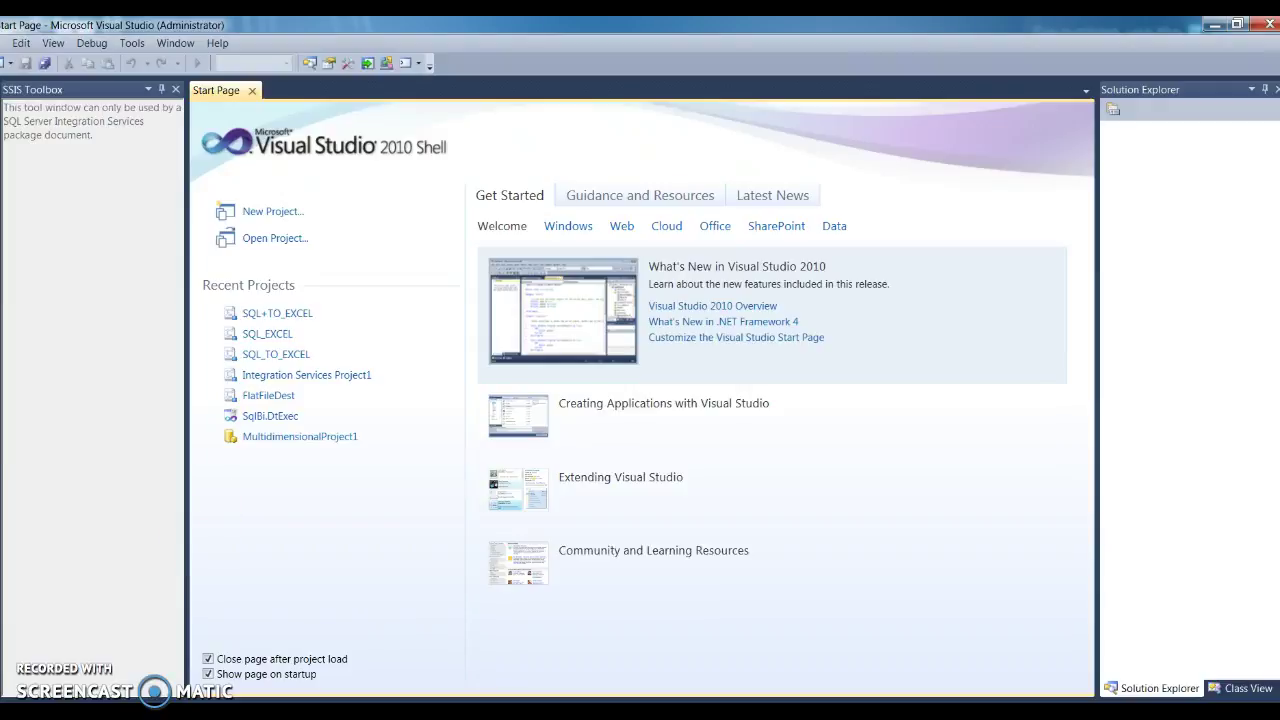
Step: Create a new Integration Services Project named SQL_TO_EXCEL and dismiss the Getting Started window
left_click(276, 216)
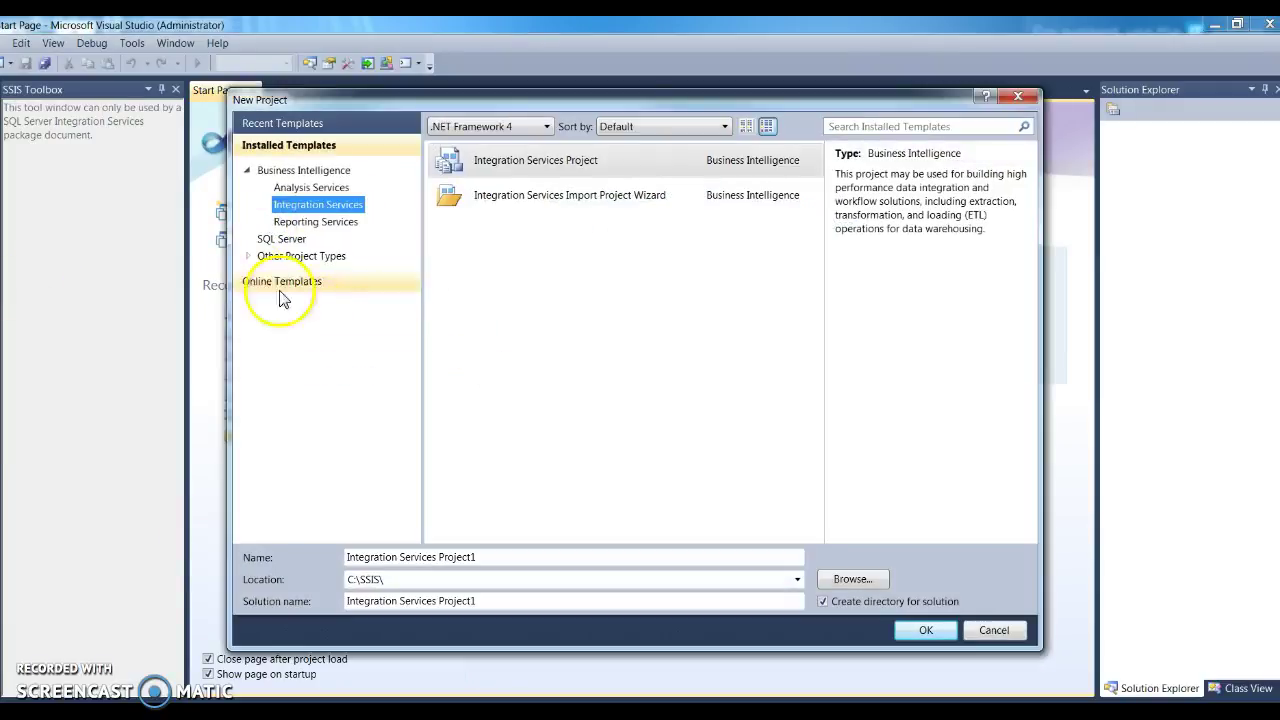
left_click(490, 556)
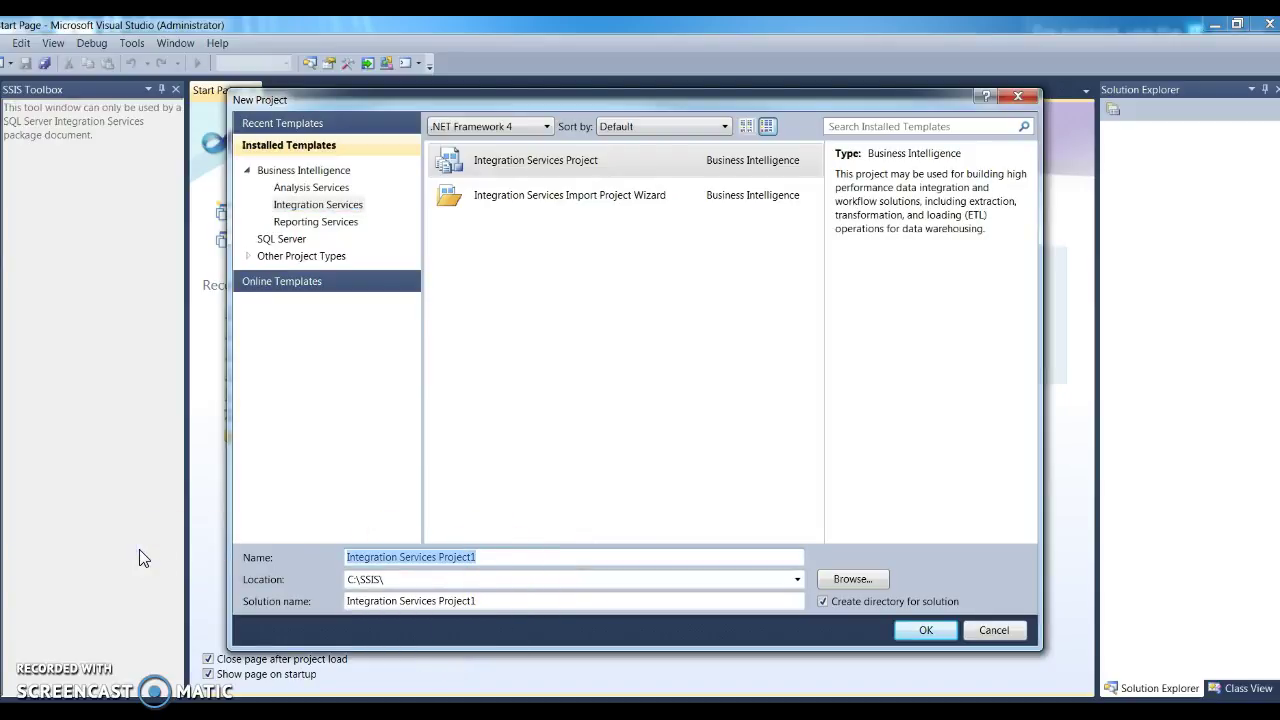
type("SQL_TO")
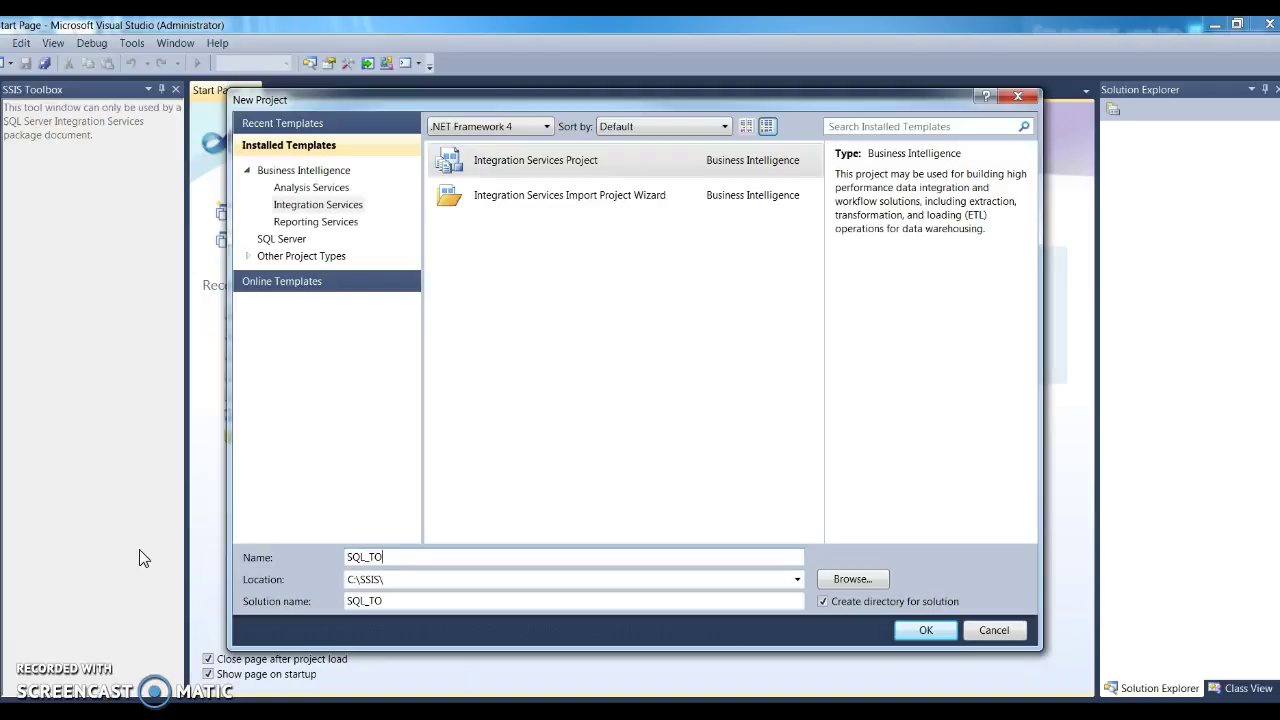
type("_EXCEL")
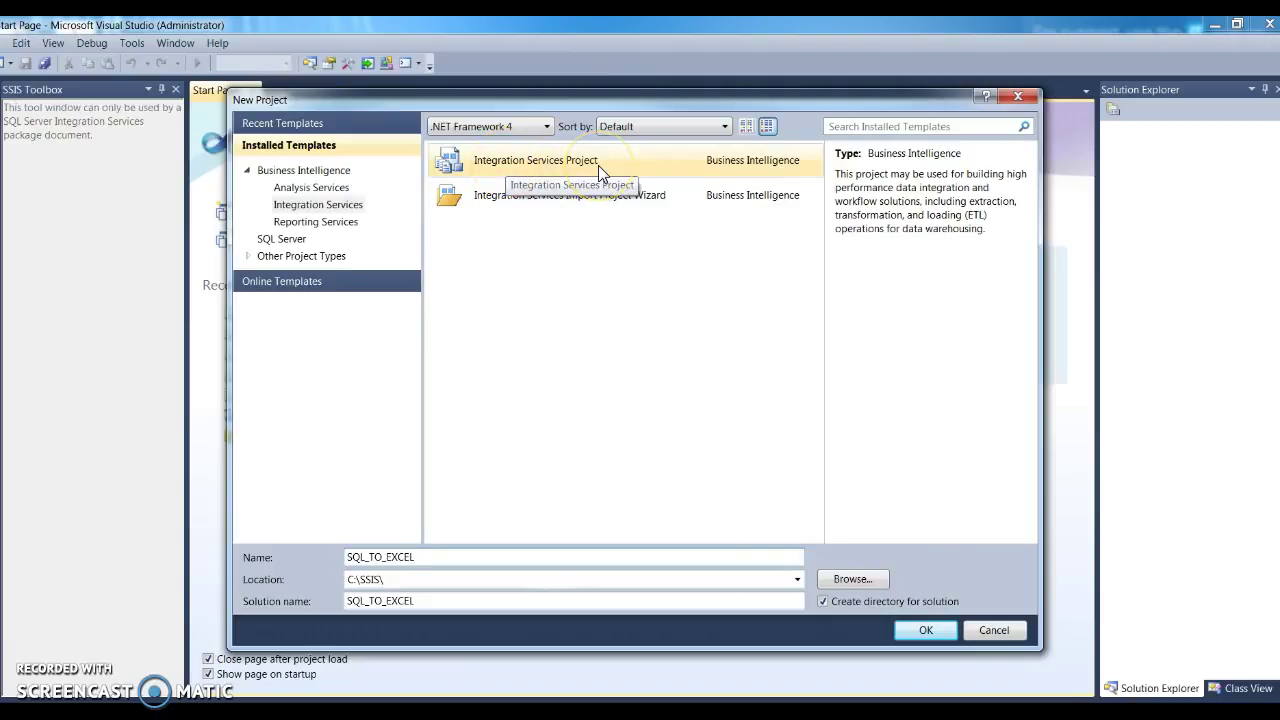
left_click(930, 628)
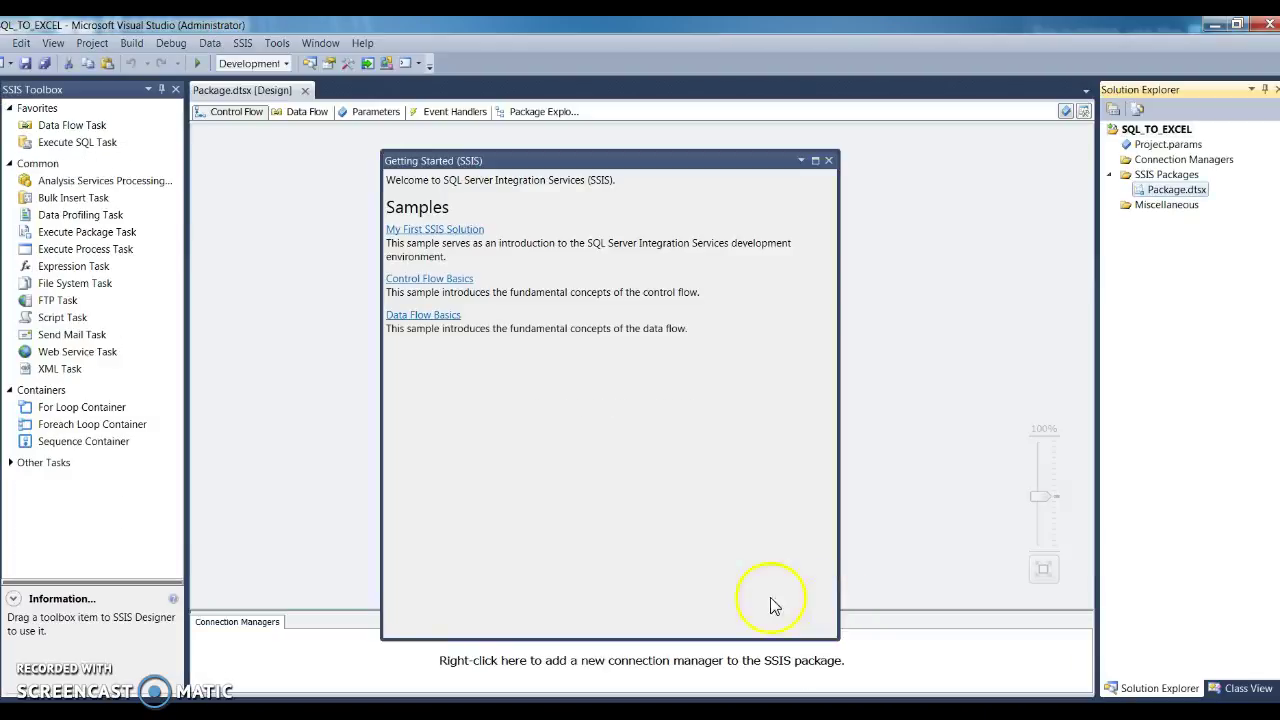
left_click(830, 162)
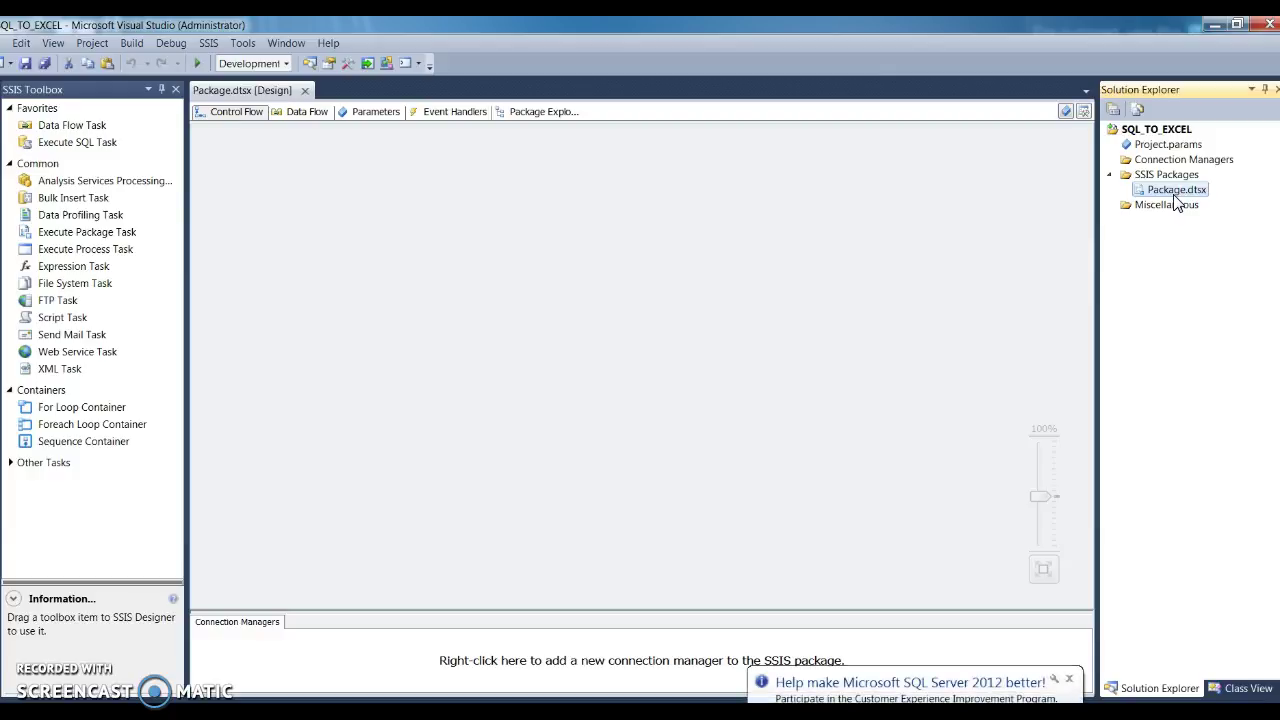
Step: Rename the package Package.dtsx in the project to SQL_TO_EXCEL.dtsx
right_click(1175, 197)
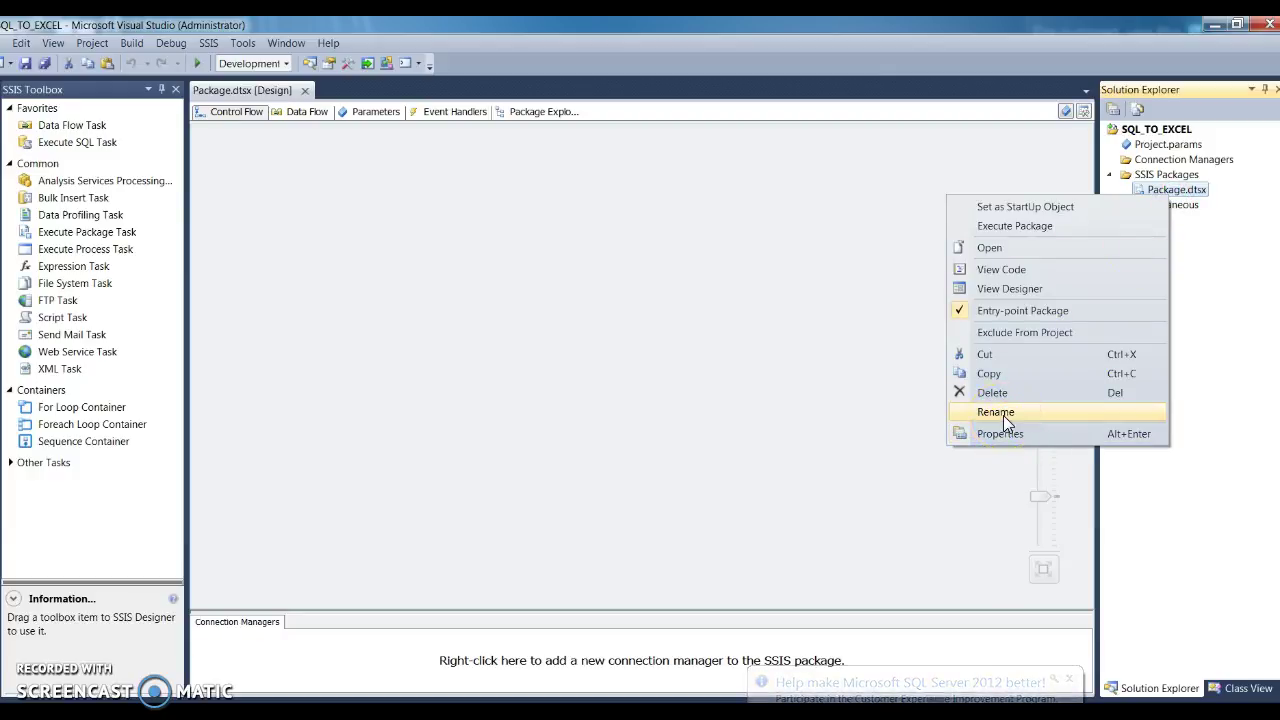
left_click(1003, 415)
left_click(1186, 190)
key("BackSpace")
key("BackSpace")
key("BackSpace")
key("BackSpace")
key("BackSpace")
key("BackSpace")
key("BackSpace")
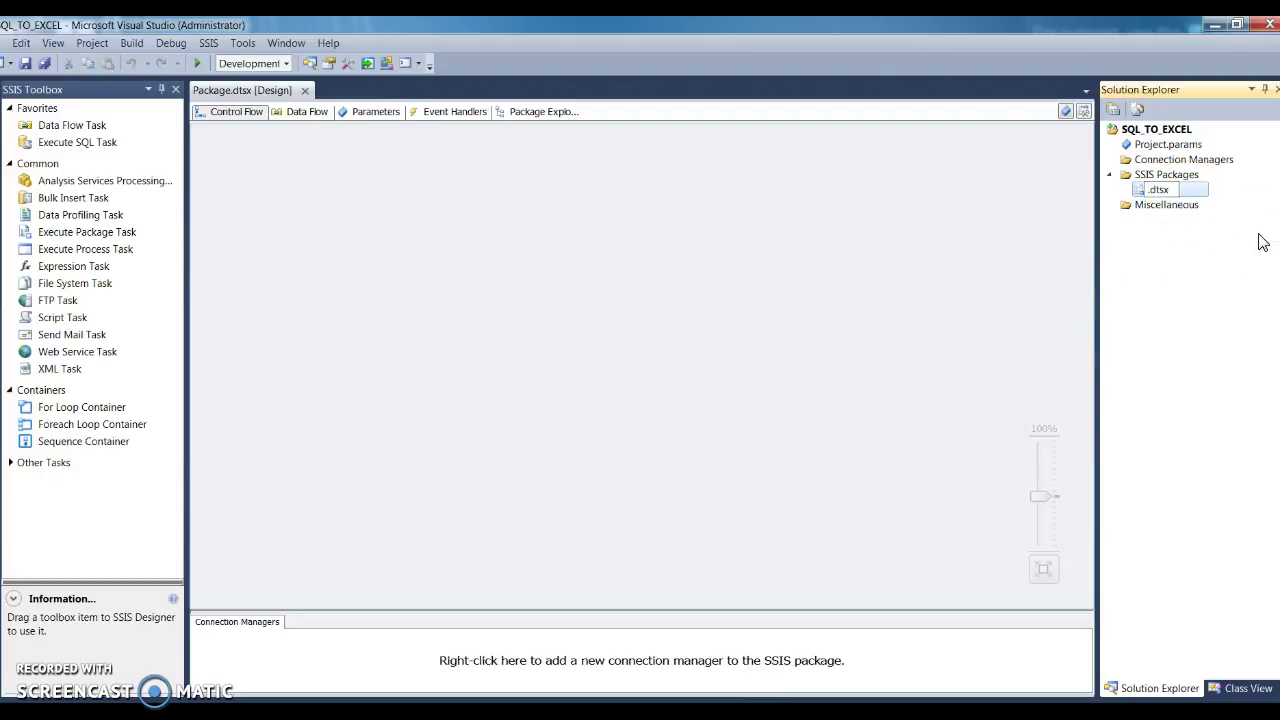
type("SQL_TO_EXCEL")
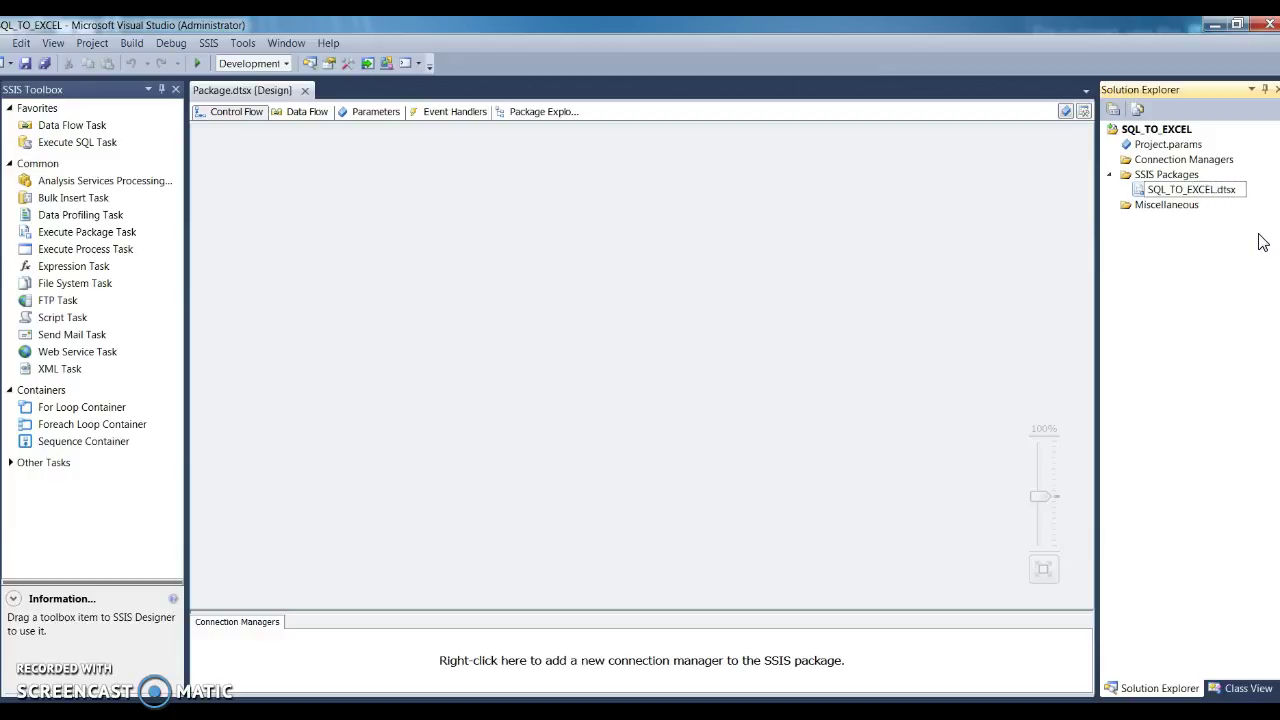
left_click(1209, 305)
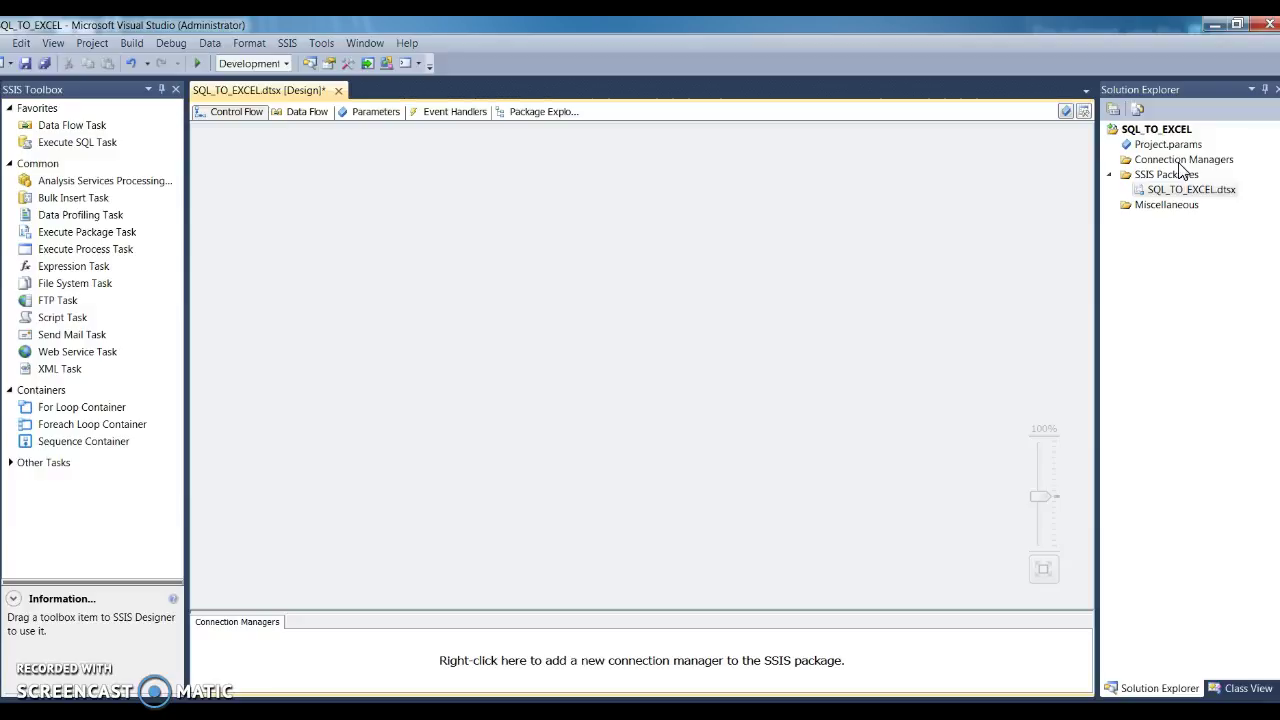
Step: Add a project-level OLEDB connection manager that uses the existing SQL2012 NORTHWIND data connection
right_click(1180, 163)
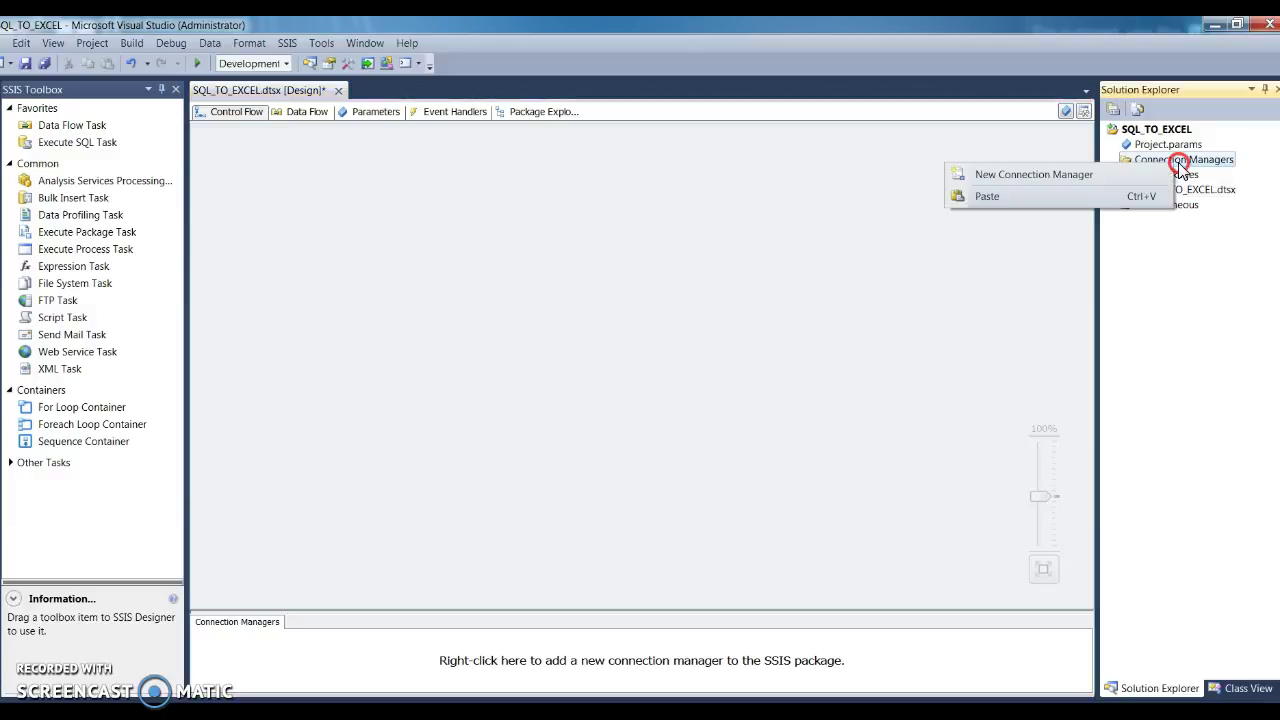
left_click(1029, 177)
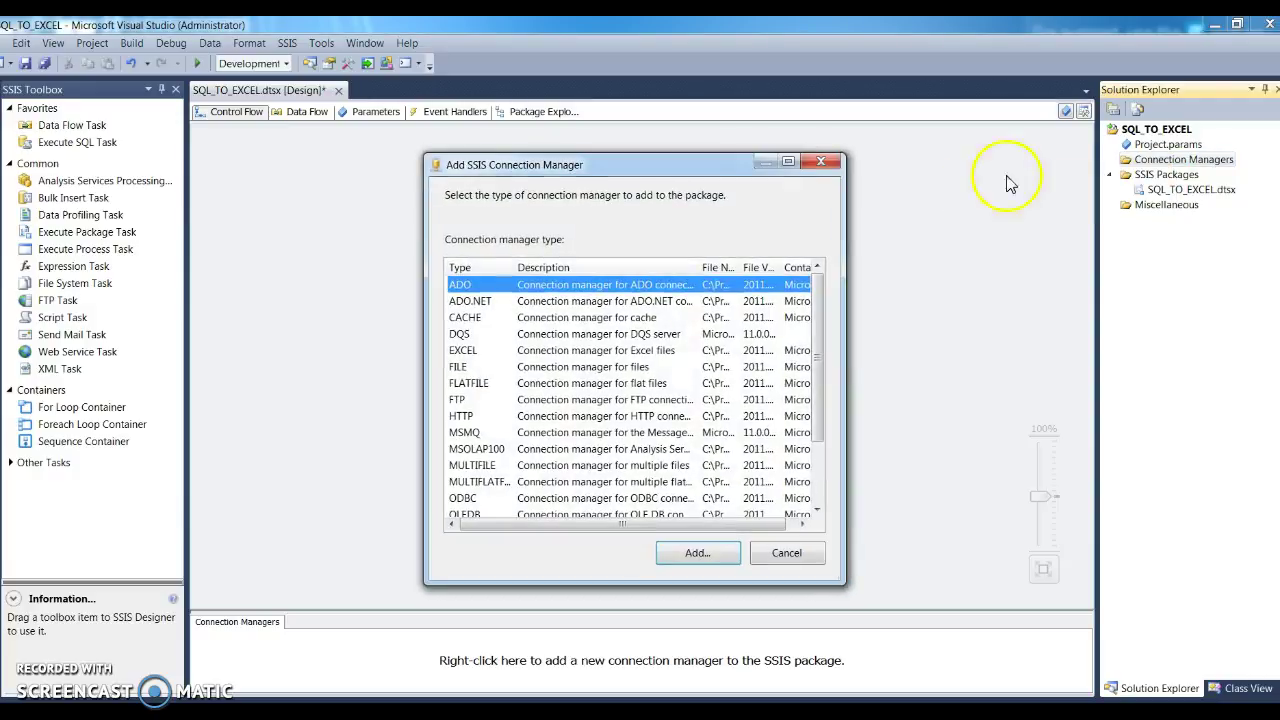
scroll(603, 367, "down", 2)
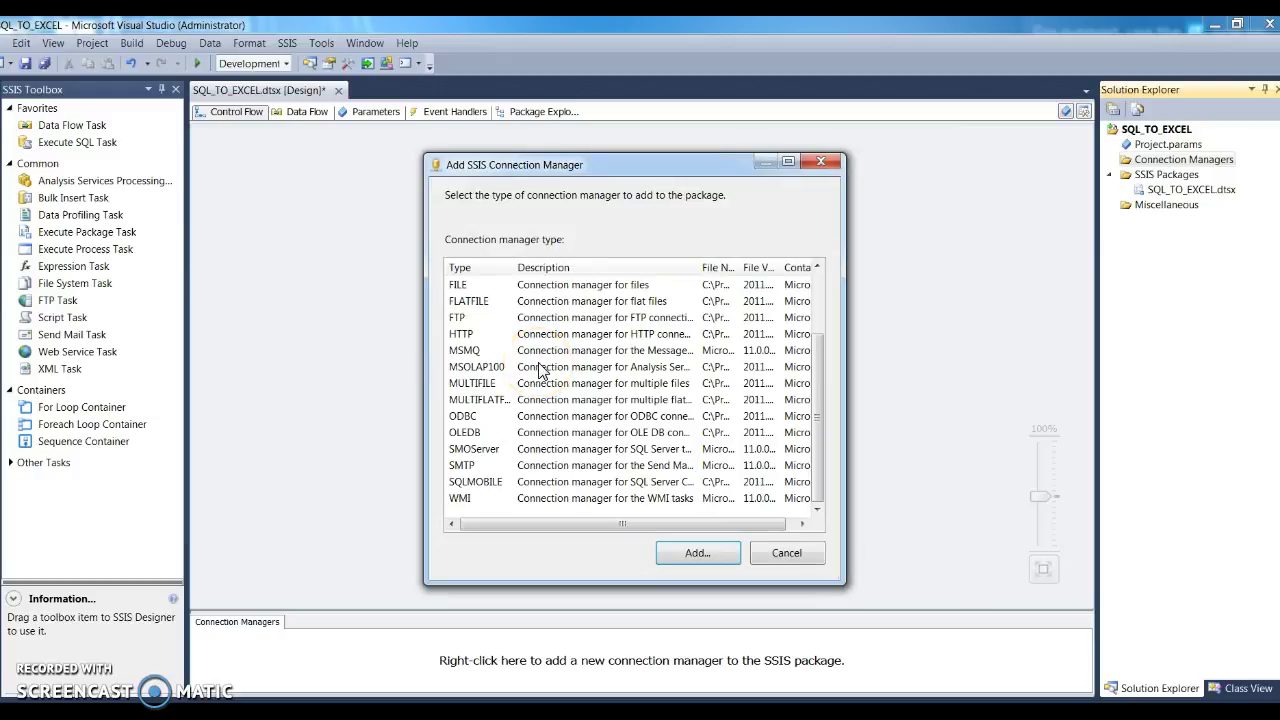
left_click(520, 432)
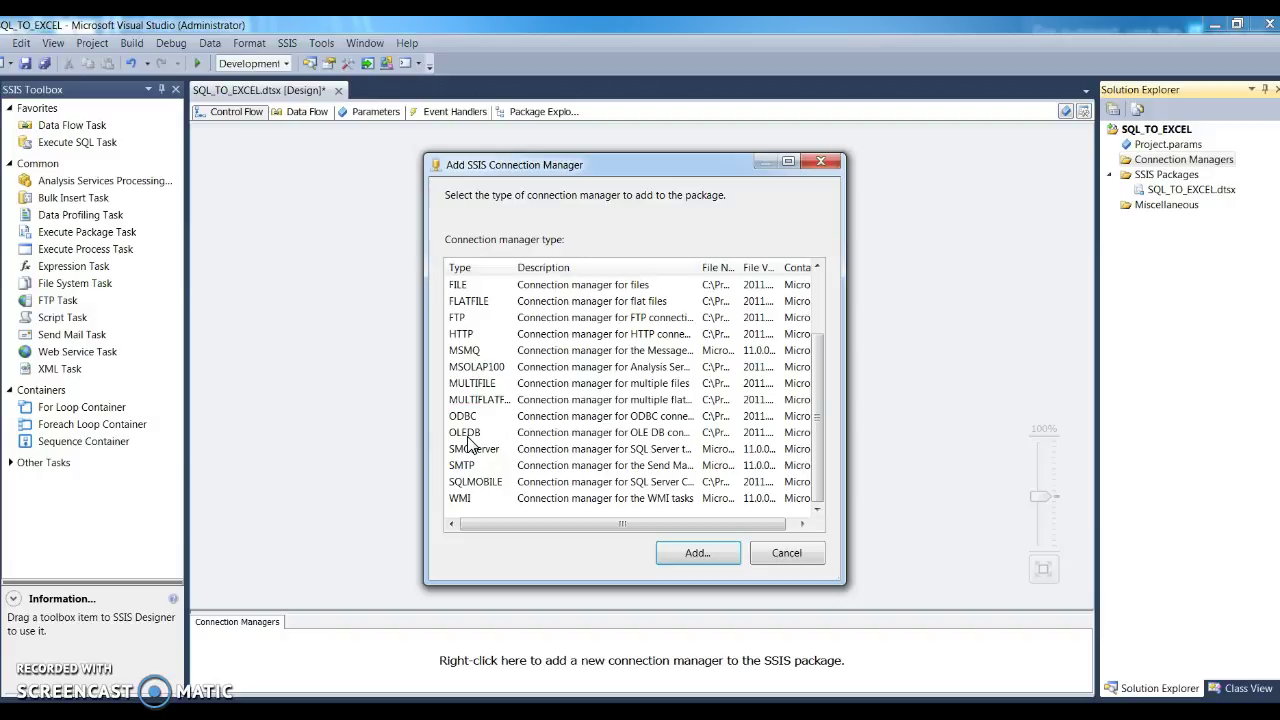
key("Home")
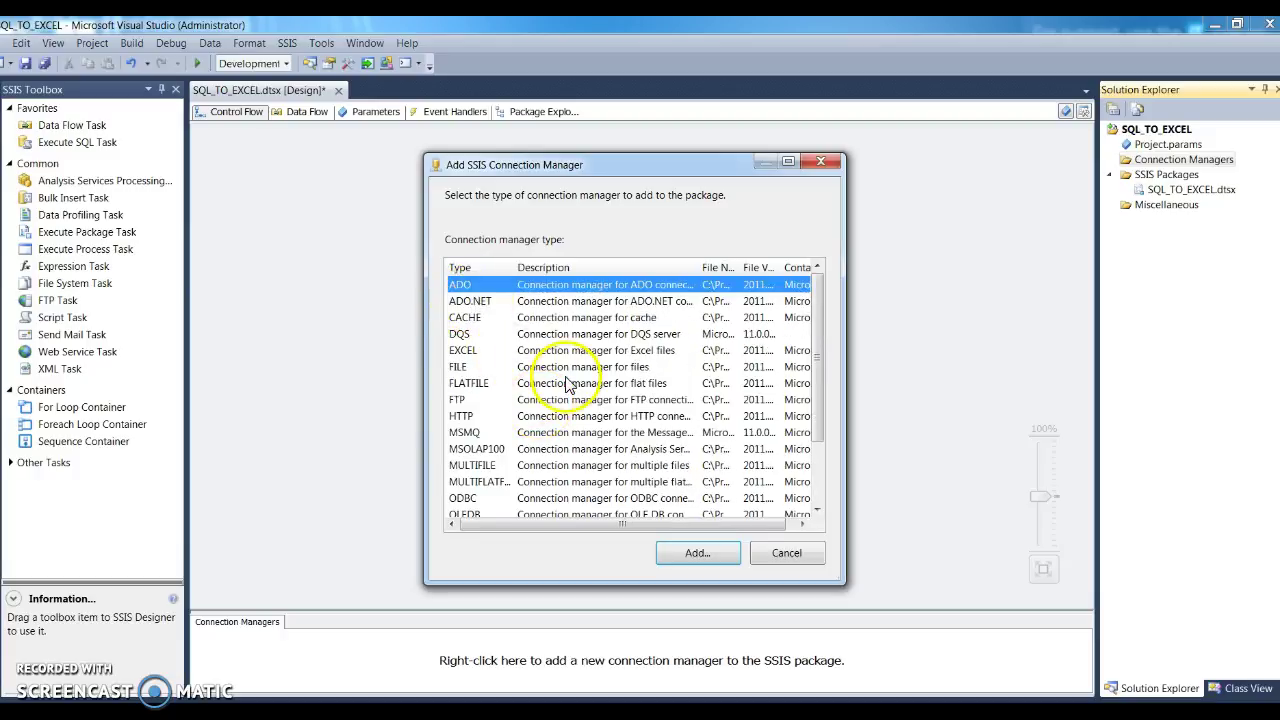
scroll(567, 385, "down", 2)
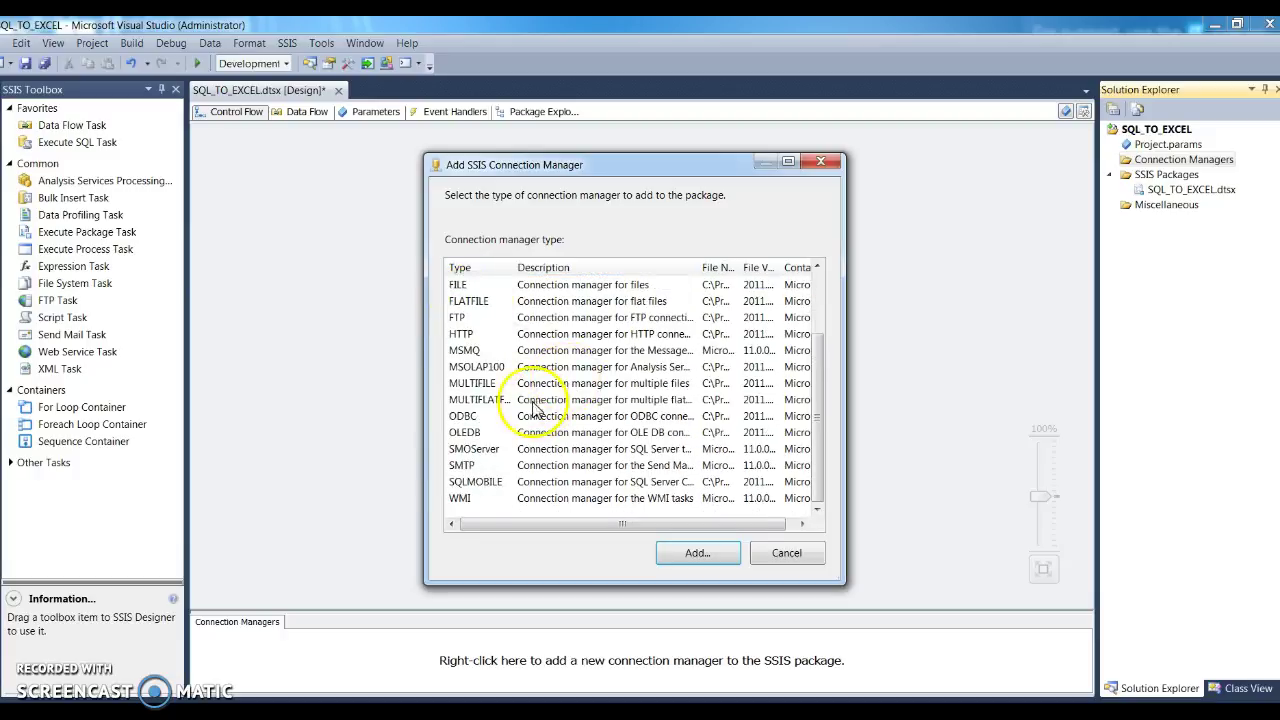
left_click(466, 436)
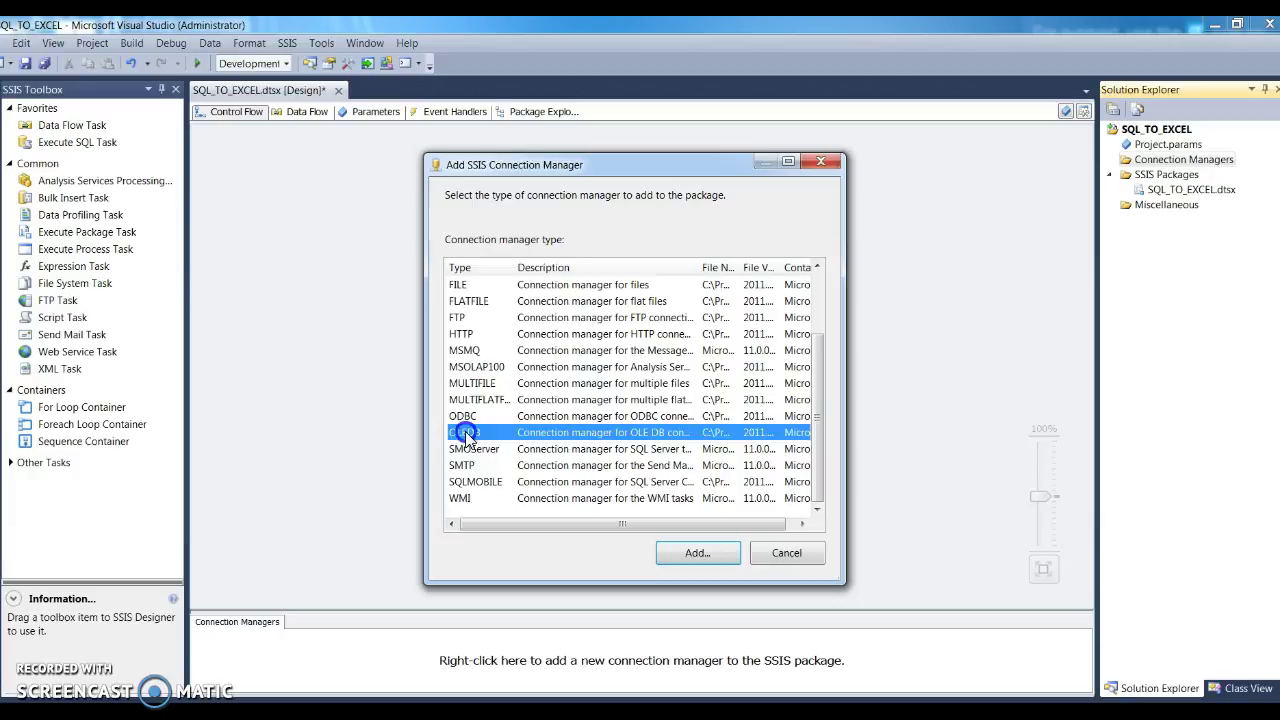
left_click(697, 555)
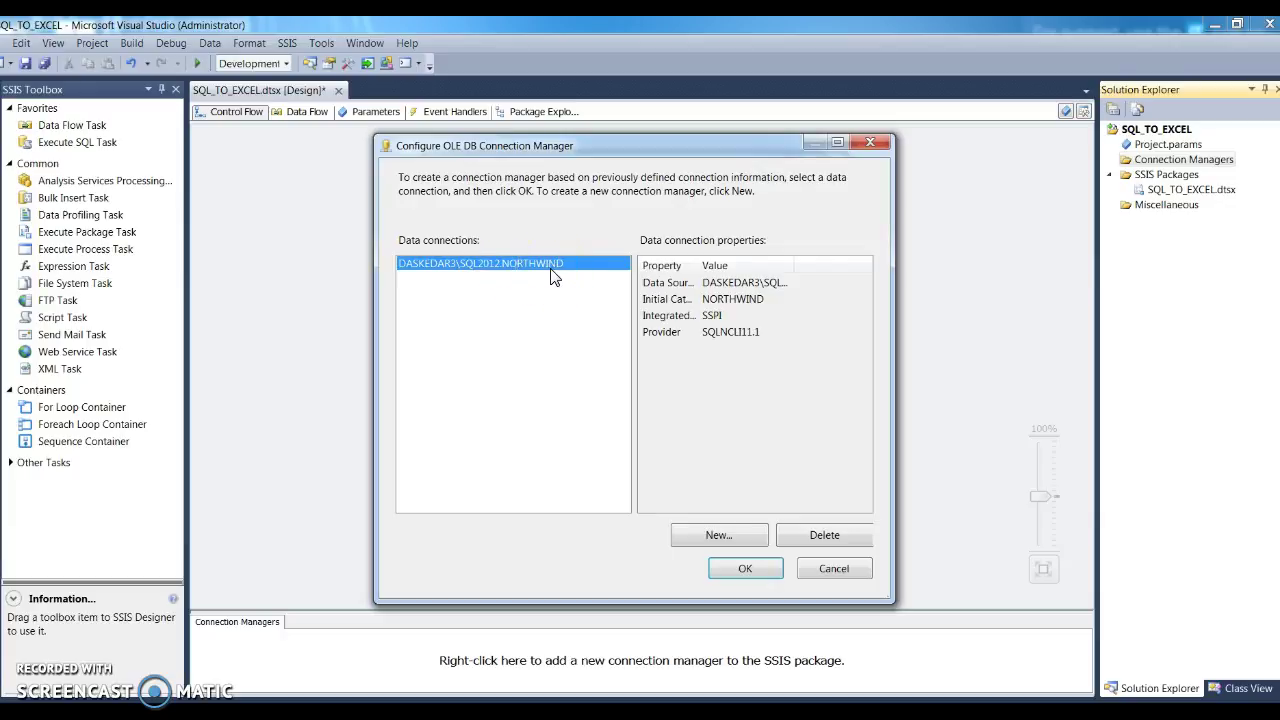
left_click(756, 570)
left_click(751, 570)
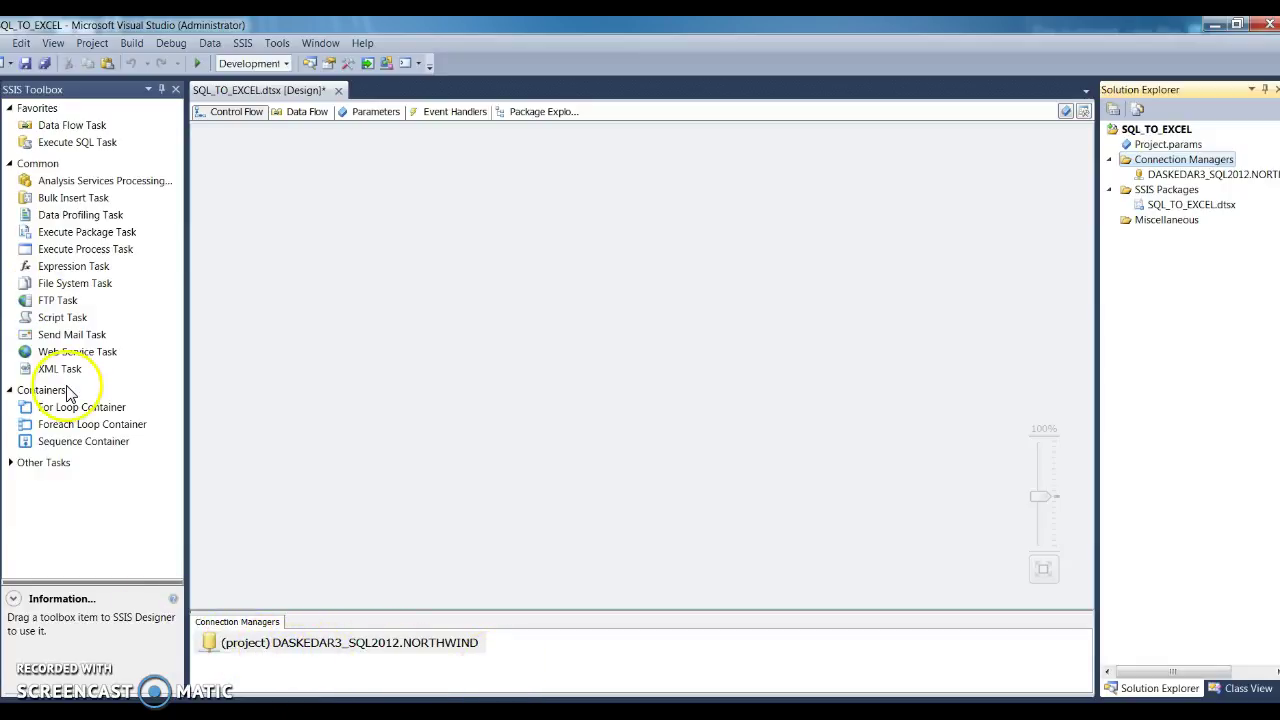
Step: Place a Data Flow Task on the package's control flow canvas
left_click(72, 133)
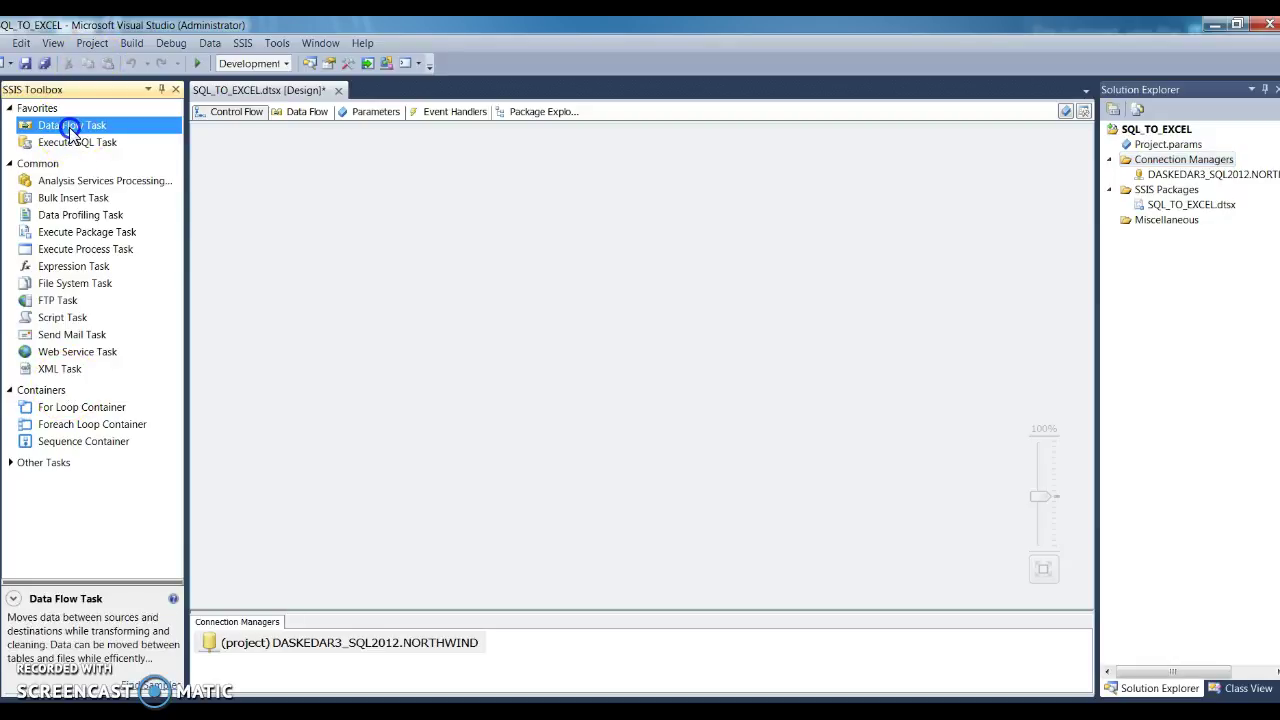
left_click_drag(72, 133, 249, 182)
left_click_drag(71, 125, 358, 214)
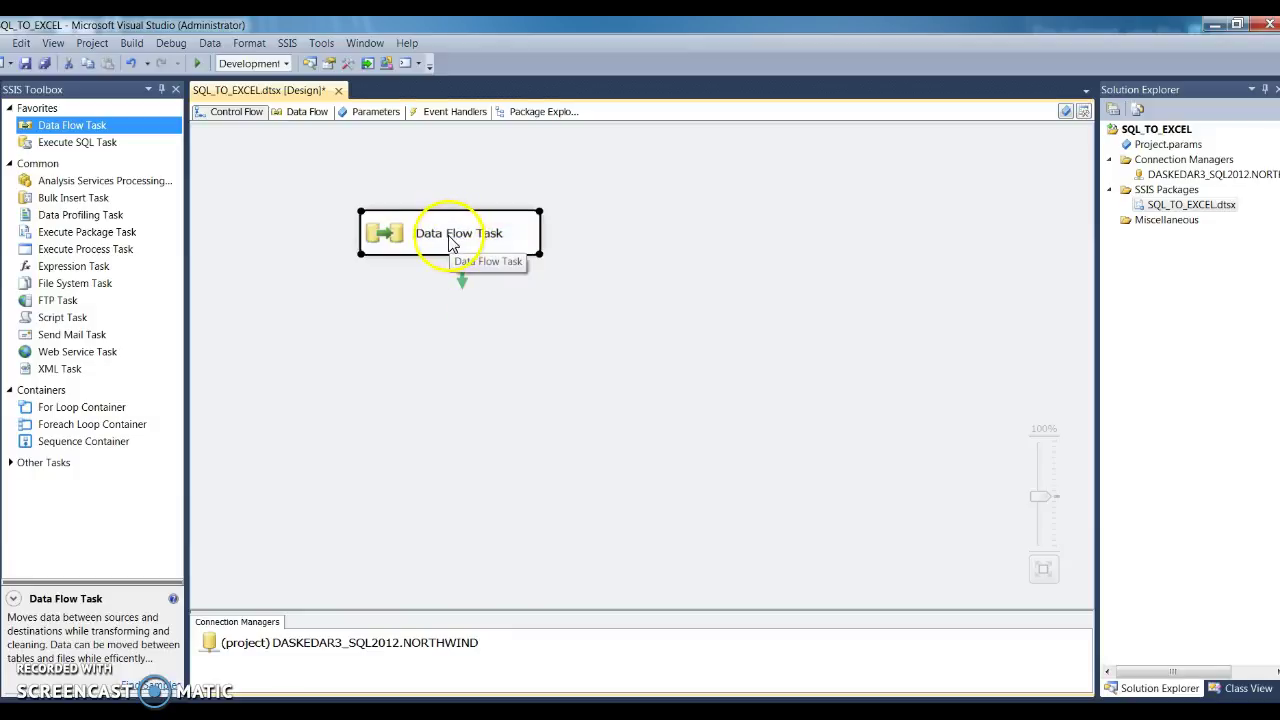
right_click(454, 237)
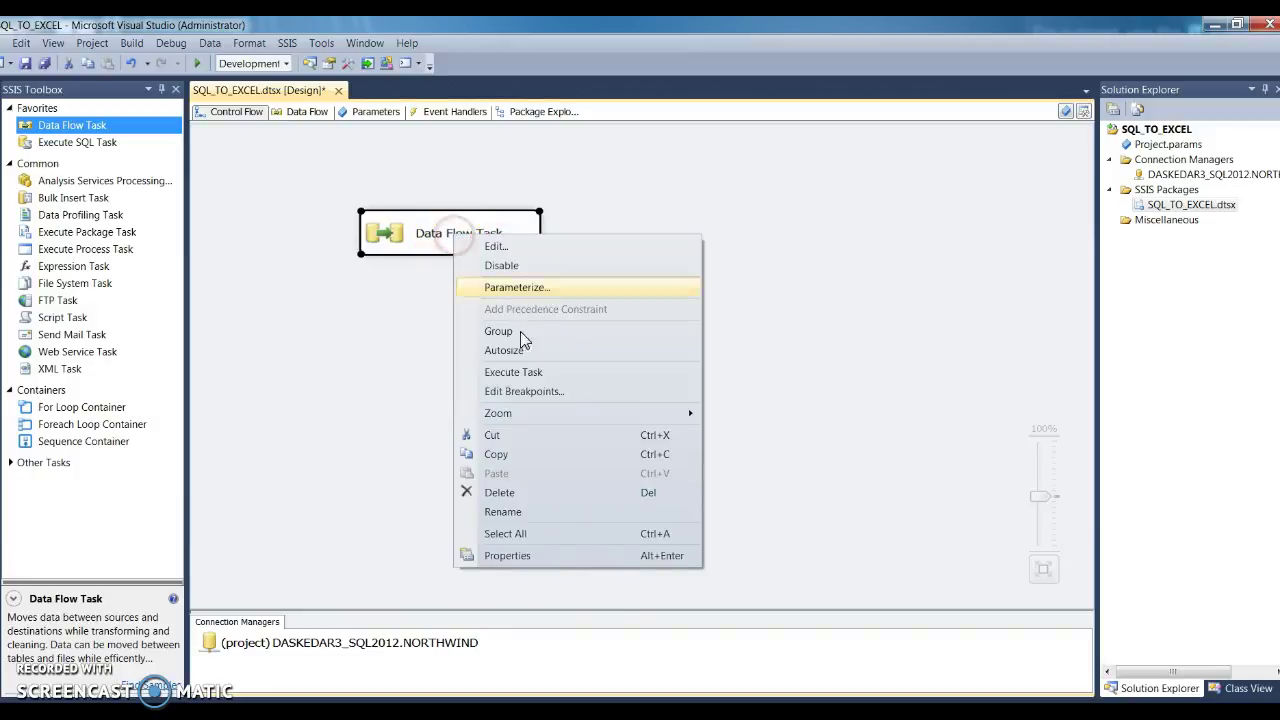
left_click(507, 556)
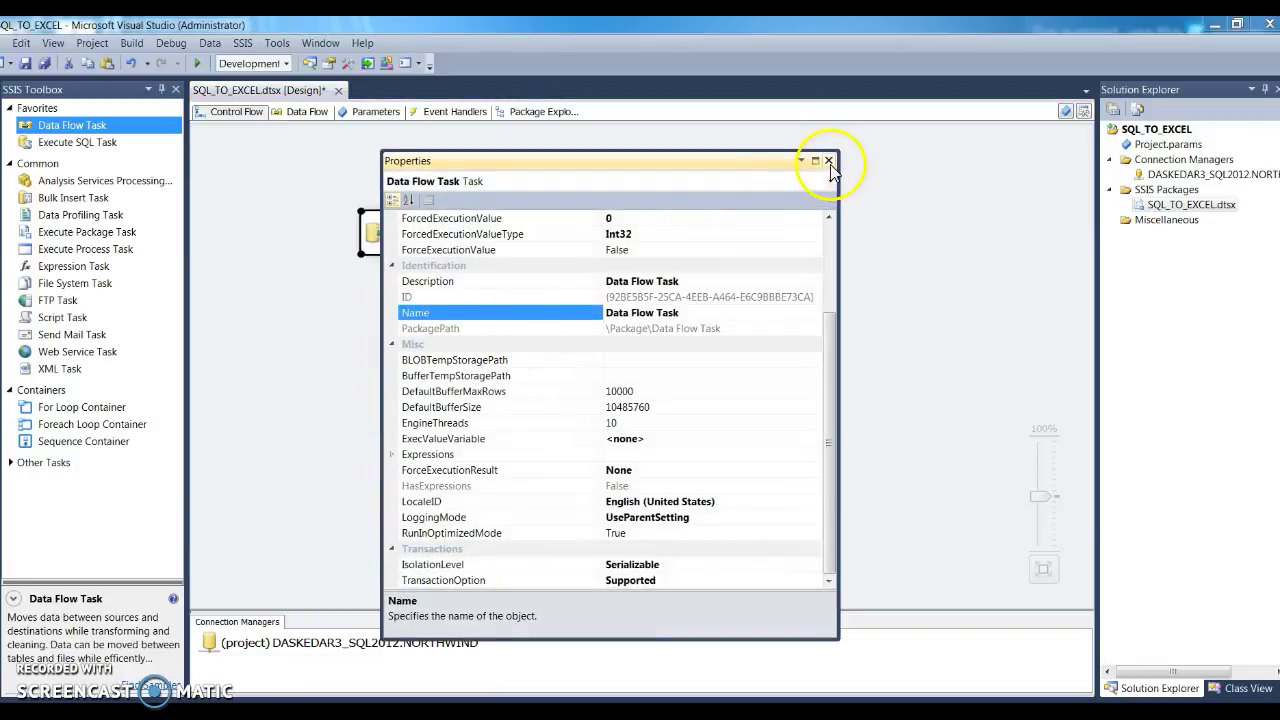
left_click(828, 160)
Step: Rename the Data Flow Task on the control flow canvas to SQL_TO_EXCEL
right_click(439, 236)
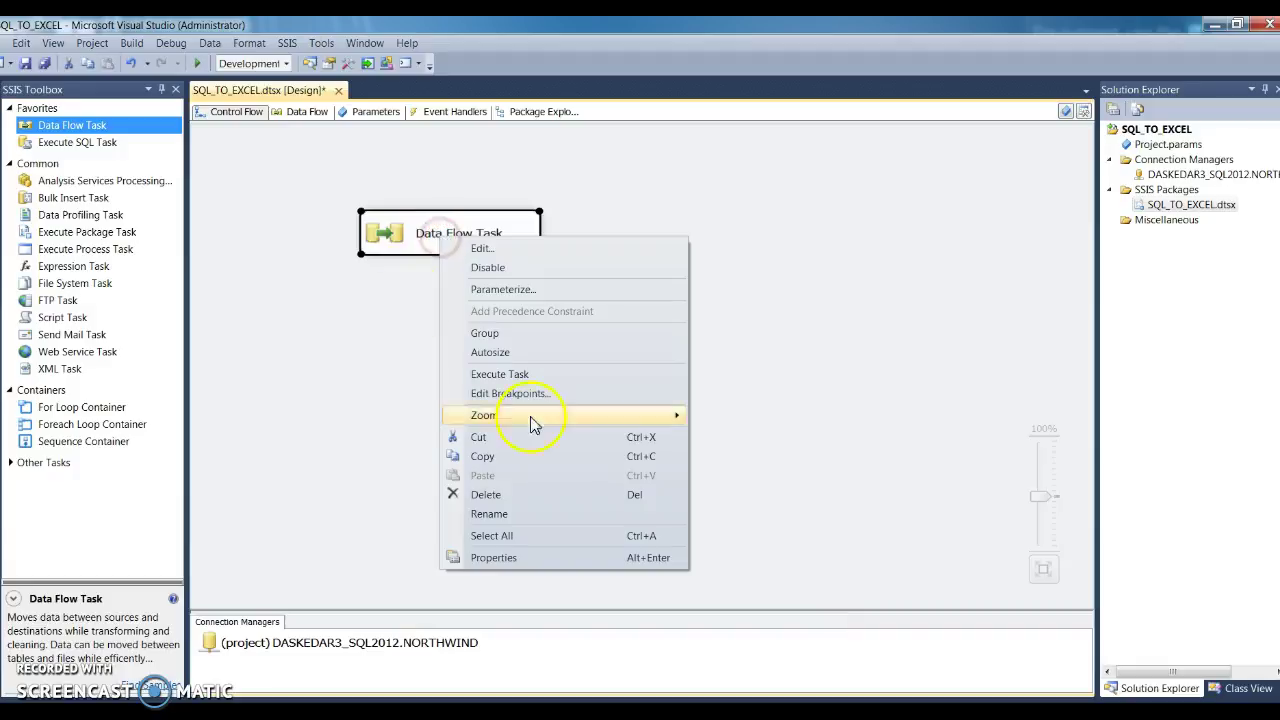
left_click(513, 513)
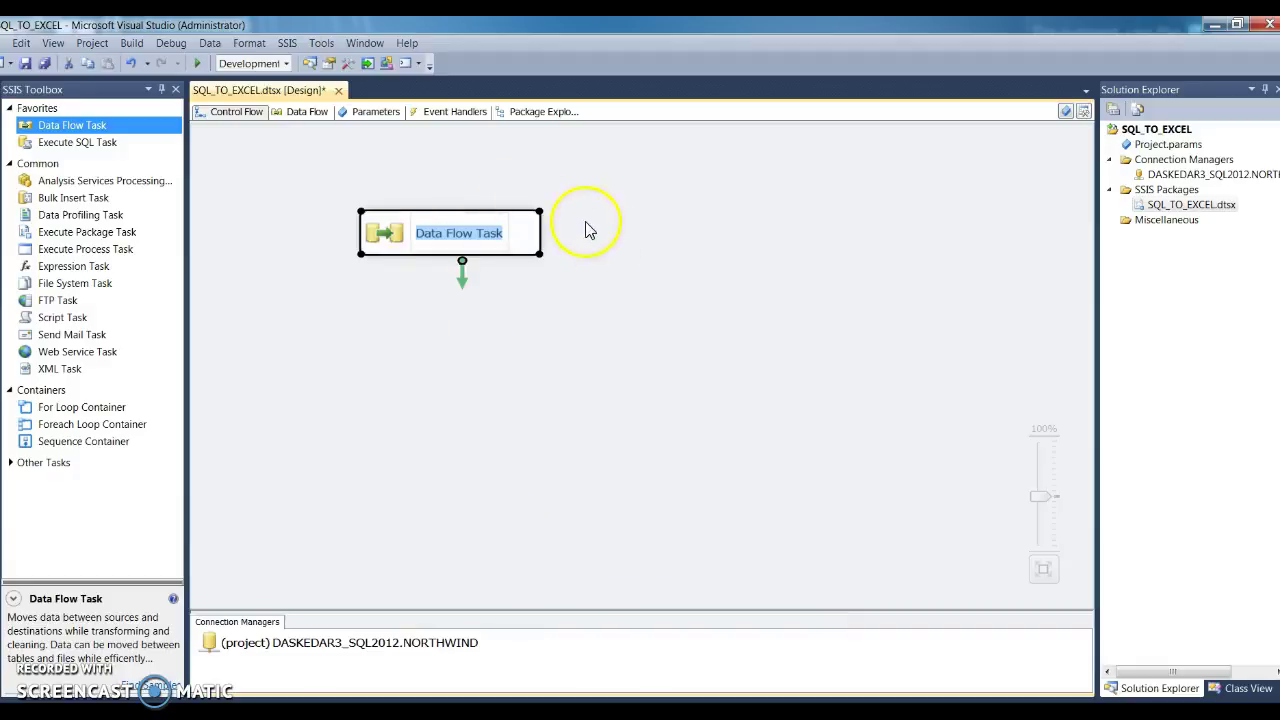
type("SQL_T")
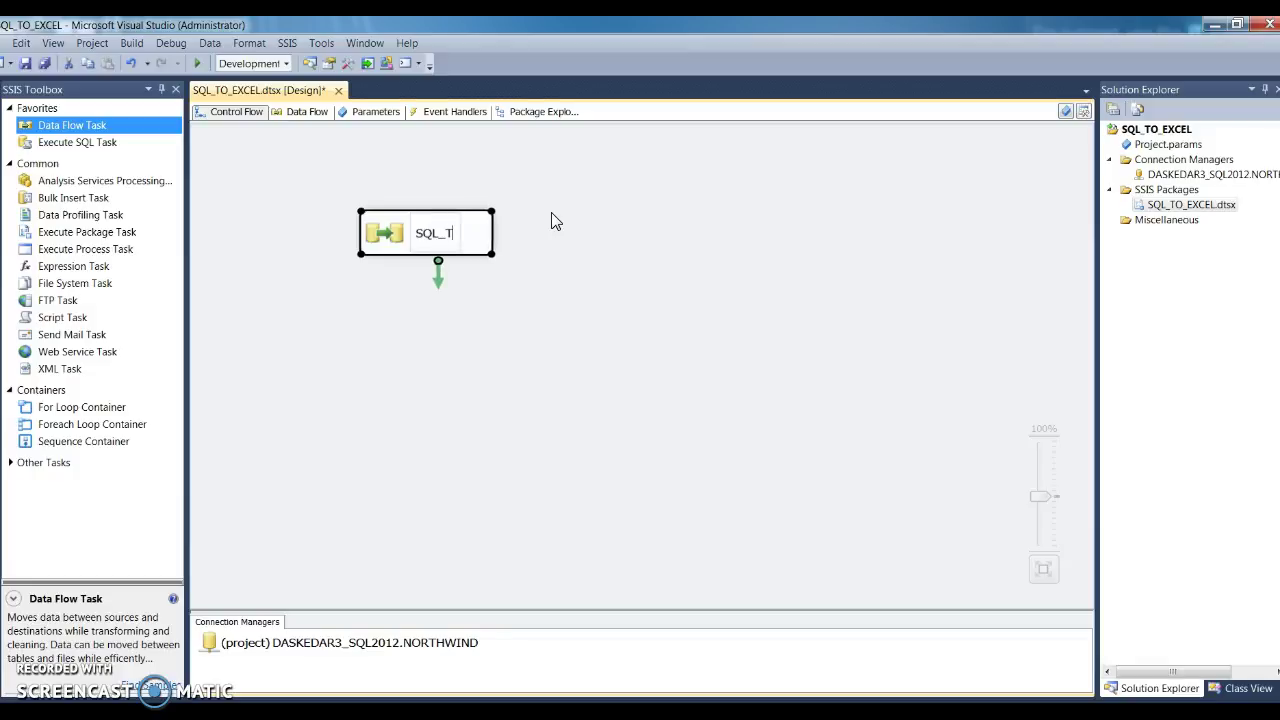
type("O_")
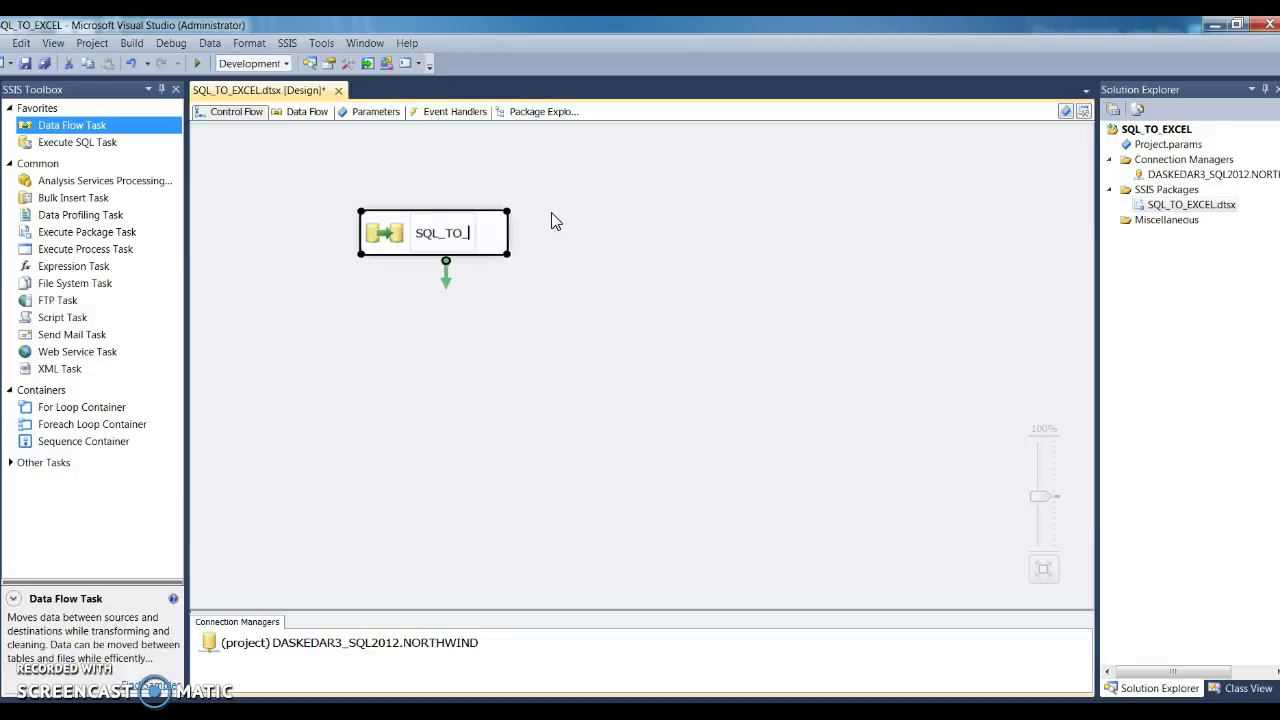
type("EXCEL")
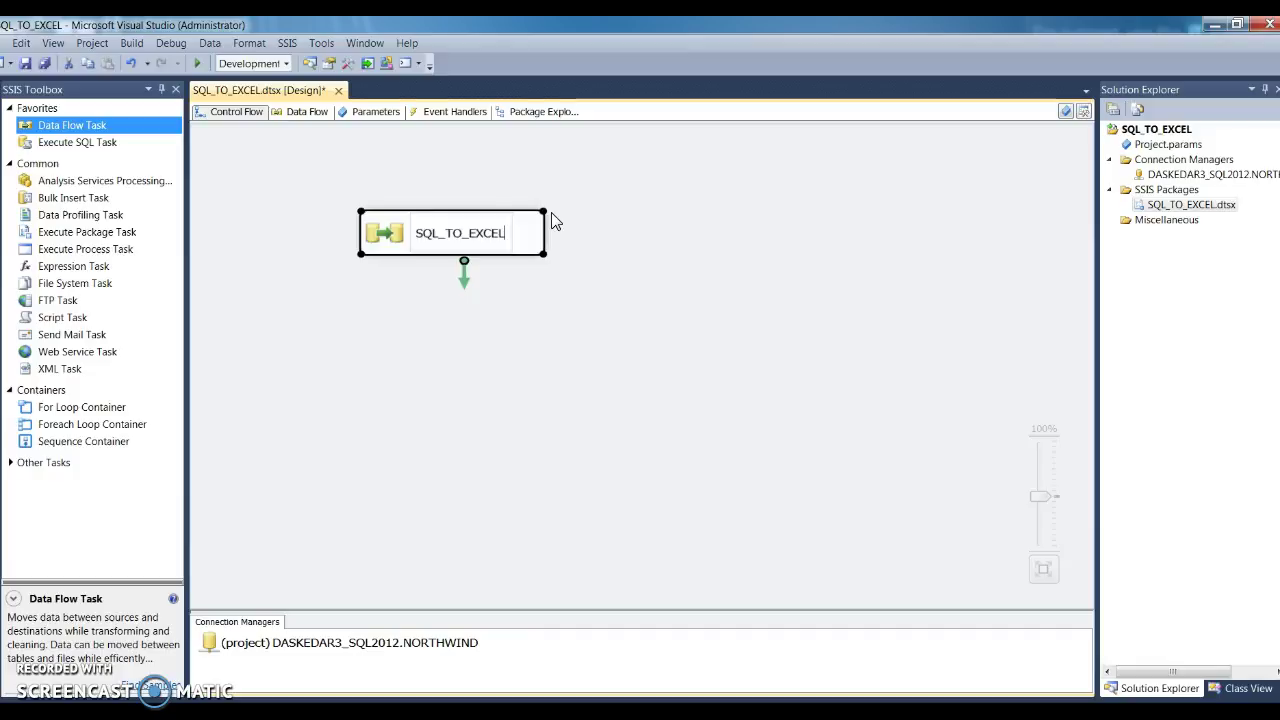
Step: Rename the Data Flow Task on the control flow canvas to DFT_SQL_TO_EXCEL
left_click(491, 206)
left_click(425, 235)
left_click(570, 168)
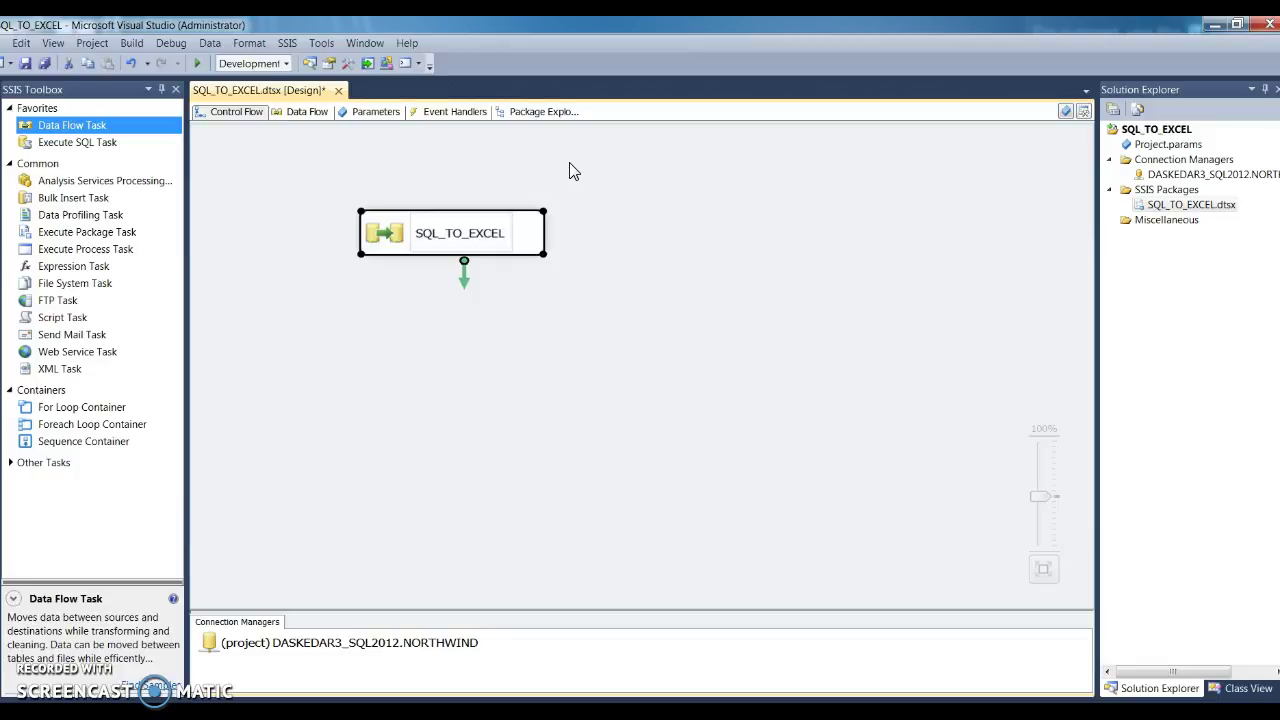
type("DFT")
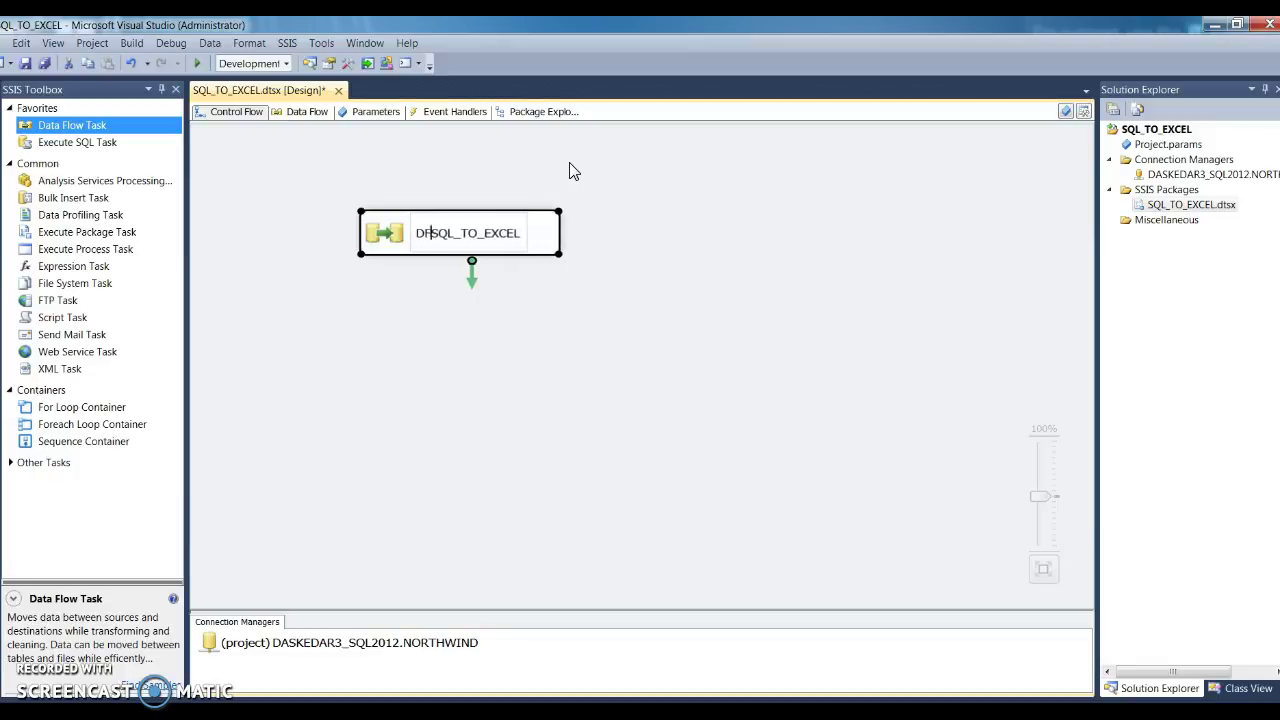
type("_")
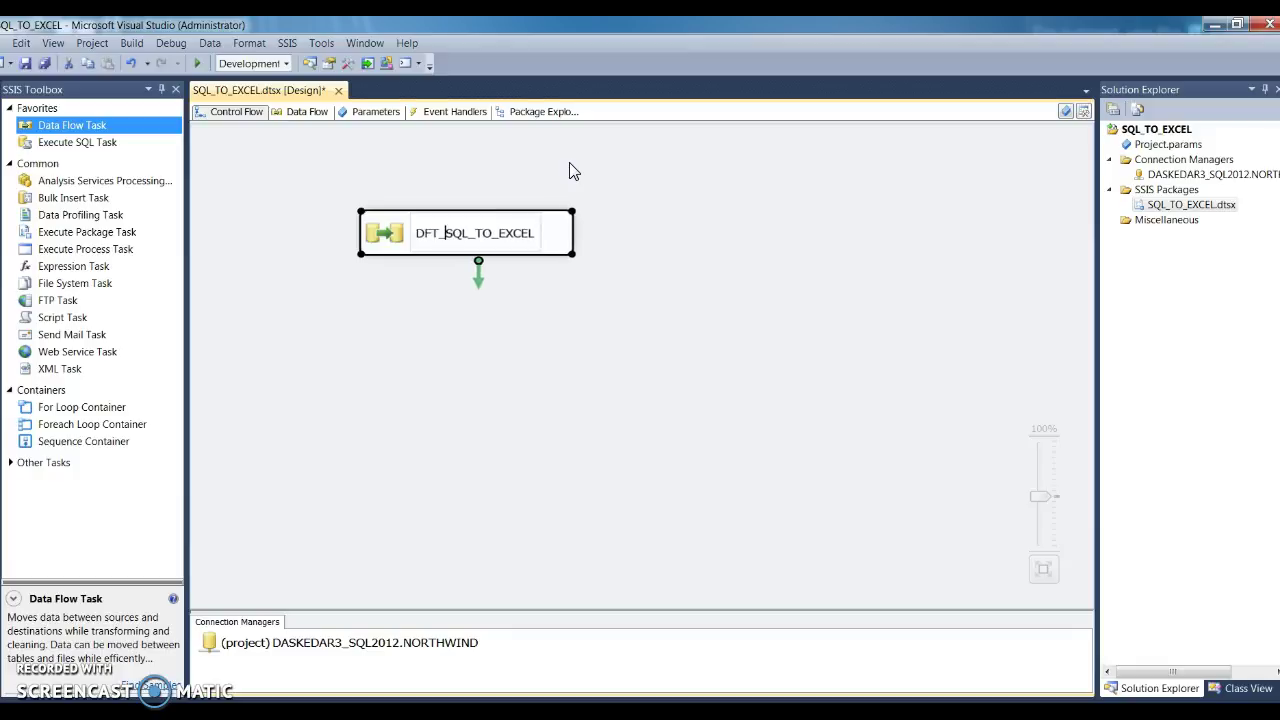
left_click(675, 202)
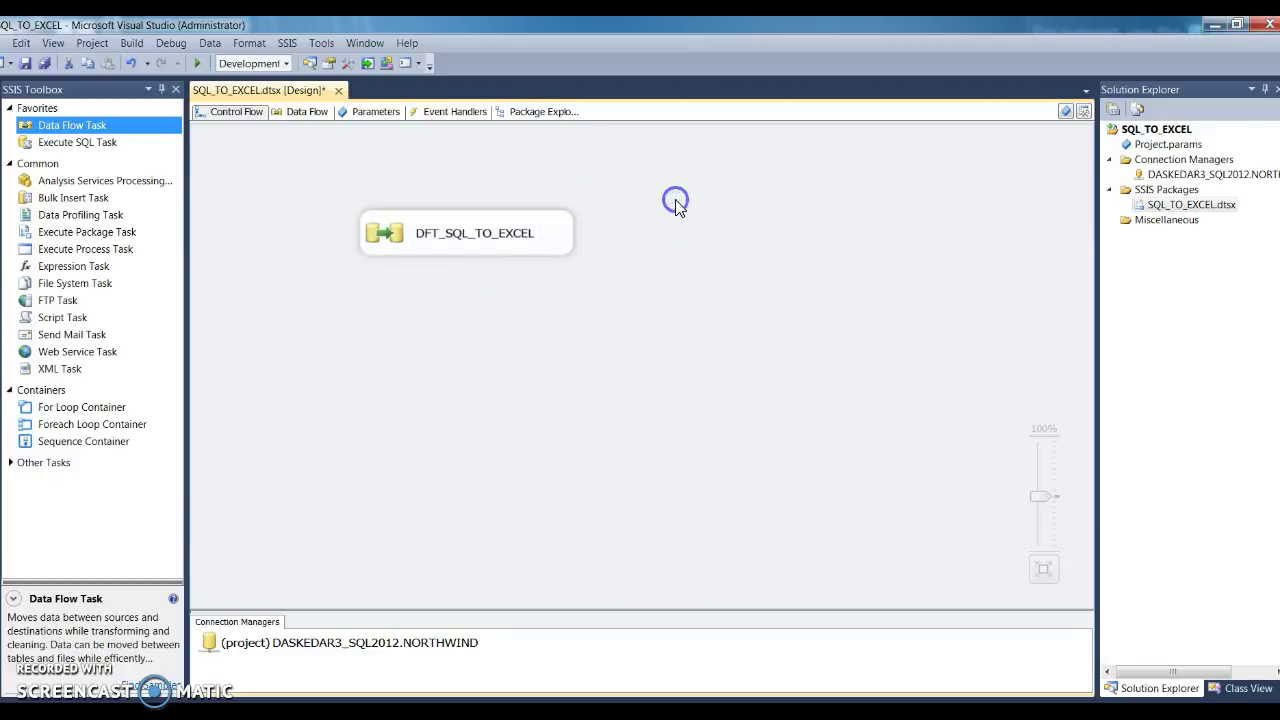
Step: Open the DFT_SQL_TO_EXCEL data flow and place an OLE DB Source on its canvas
double_click(464, 236)
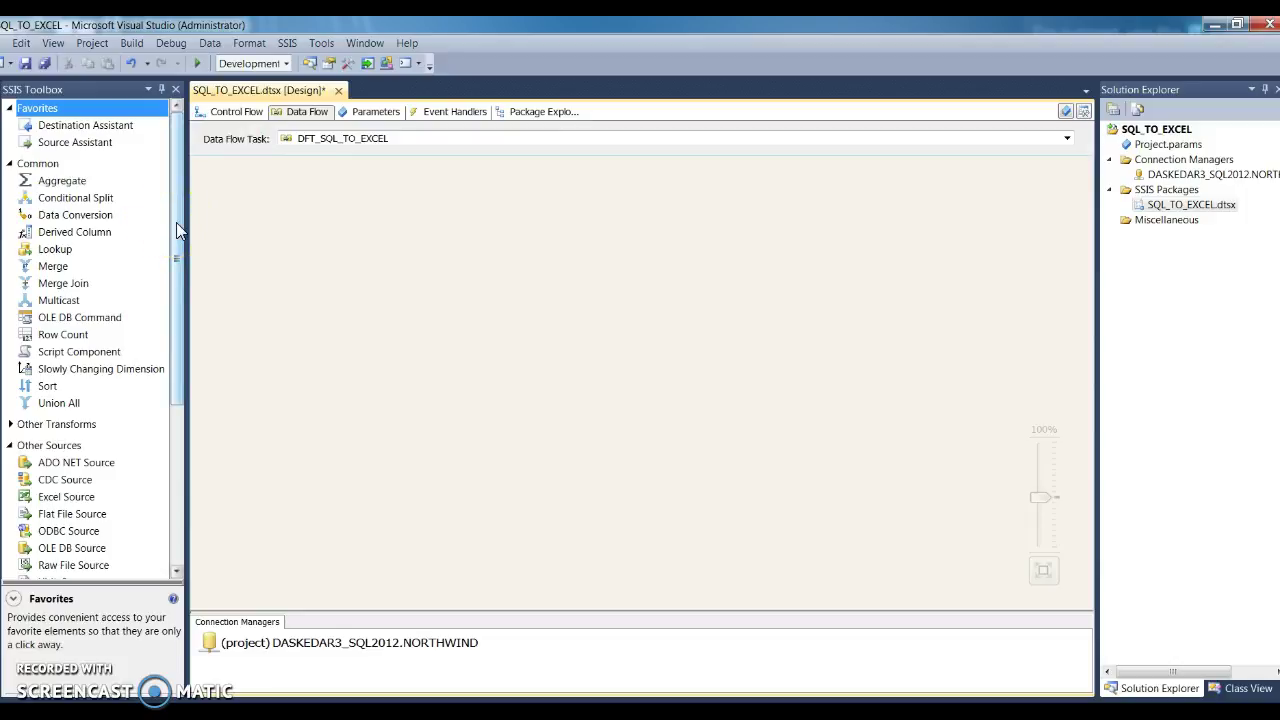
left_click_drag(184, 400, 170, 515)
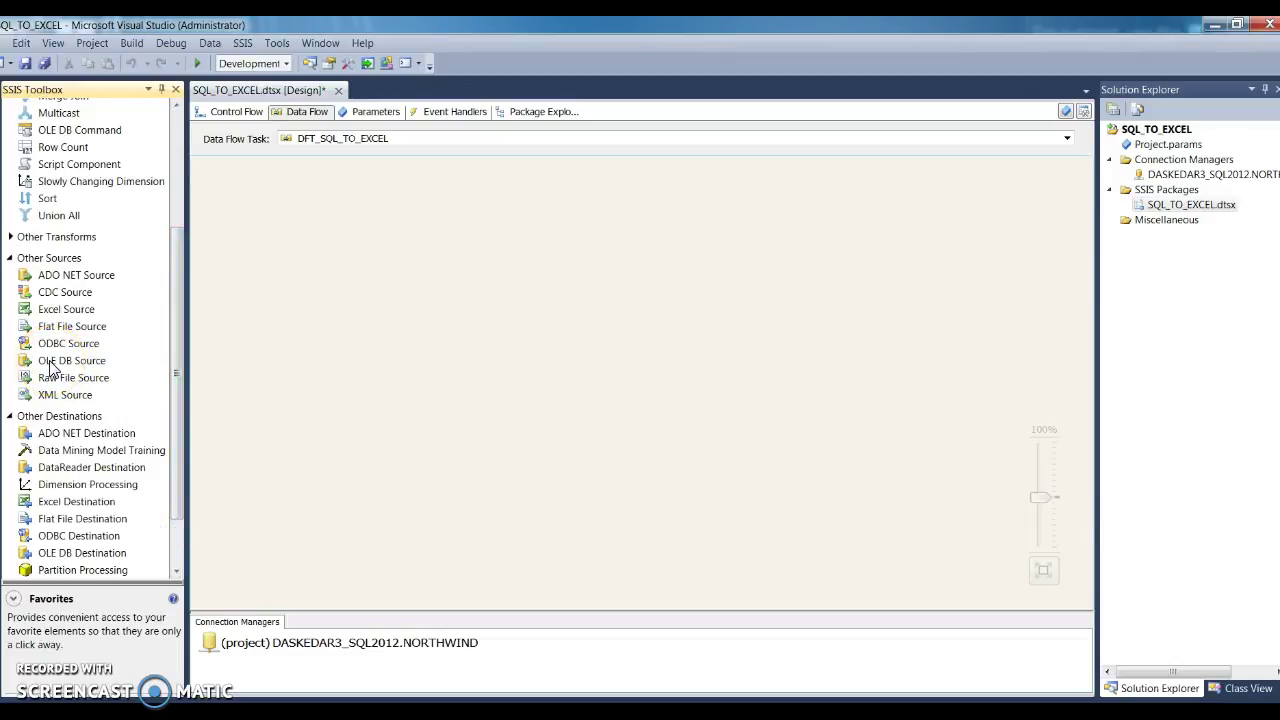
left_click_drag(50, 368, 374, 236)
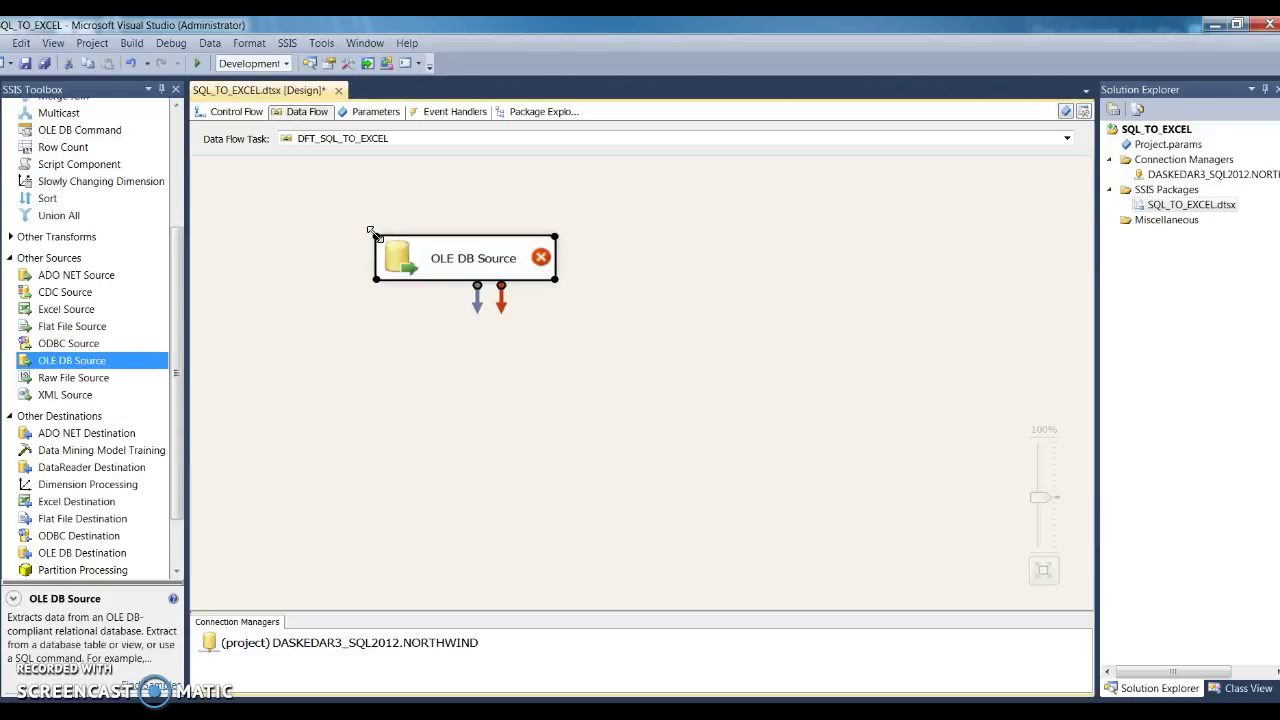
mouse_move(545, 262)
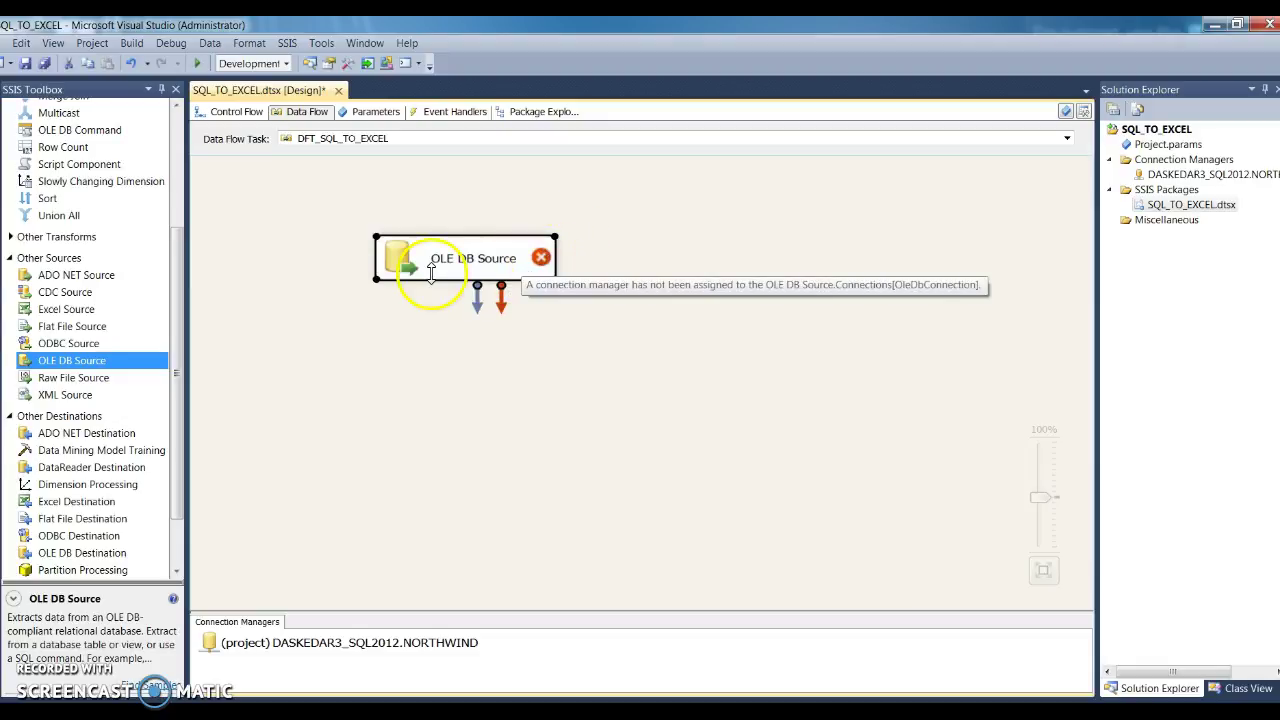
Step: Rename the OLE DB Source in the data flow to OLESRC_CUSTOMERS
left_click(474, 264)
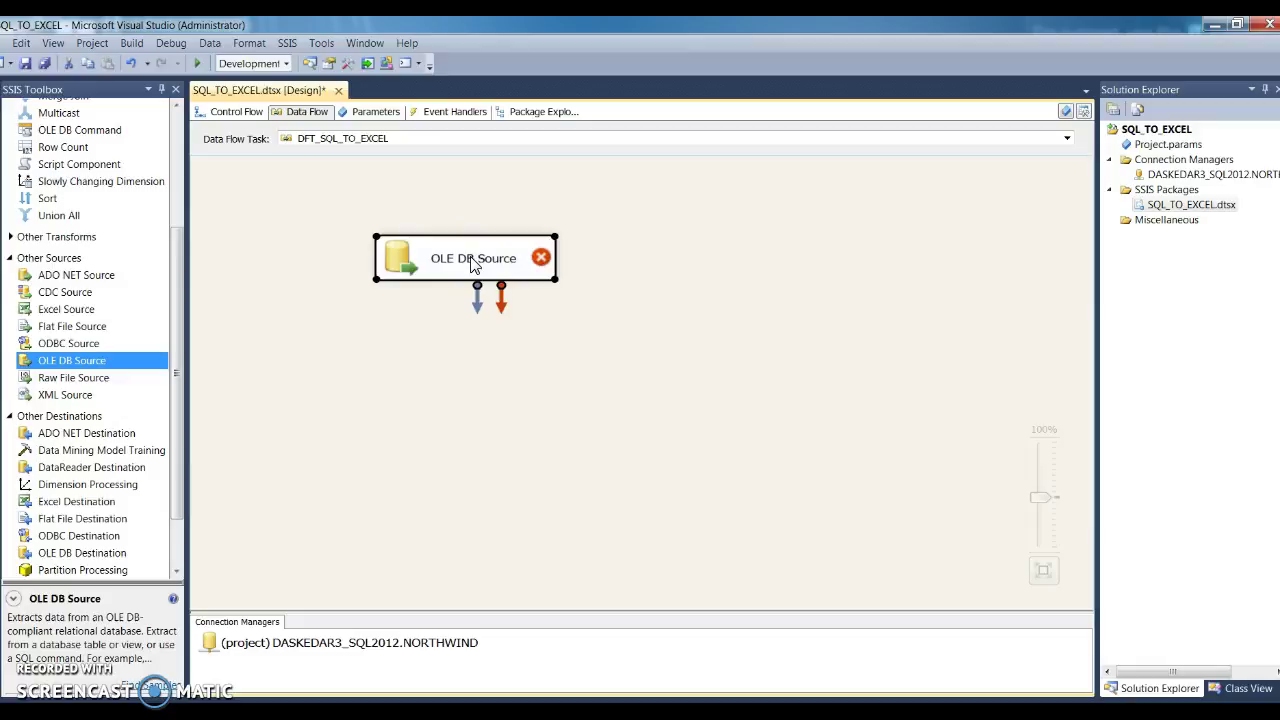
right_click(478, 266)
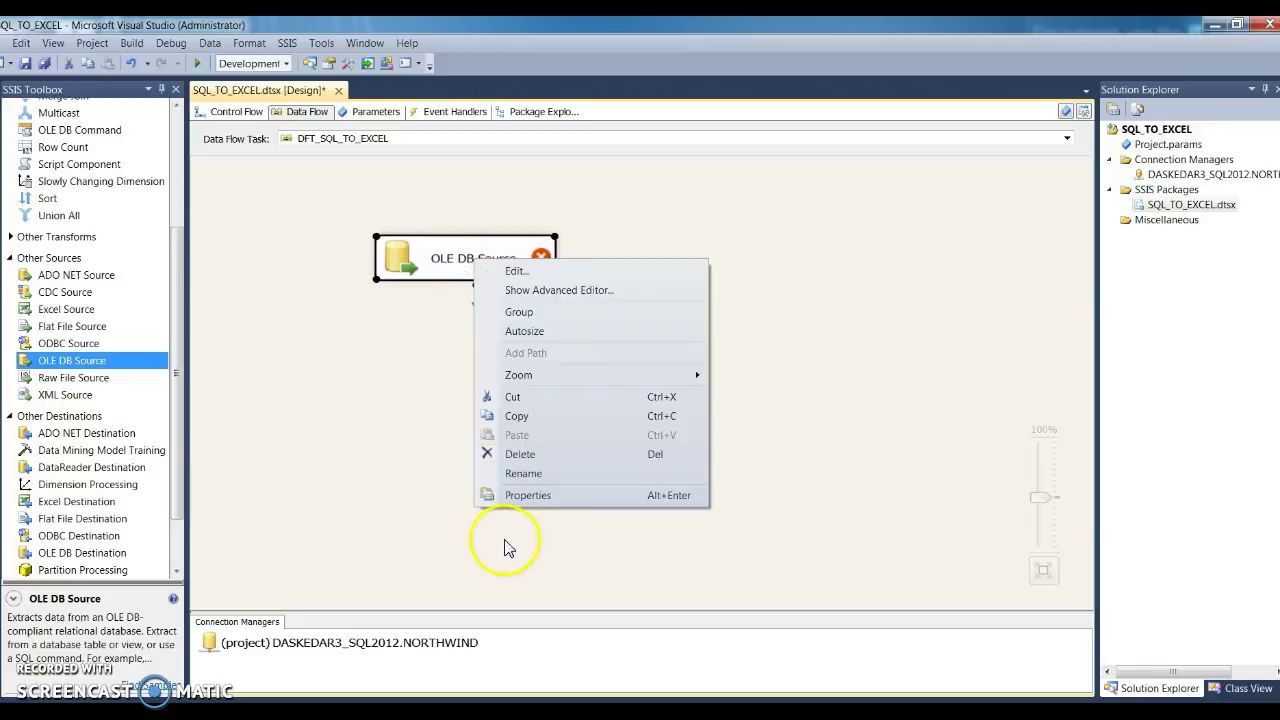
left_click(524, 474)
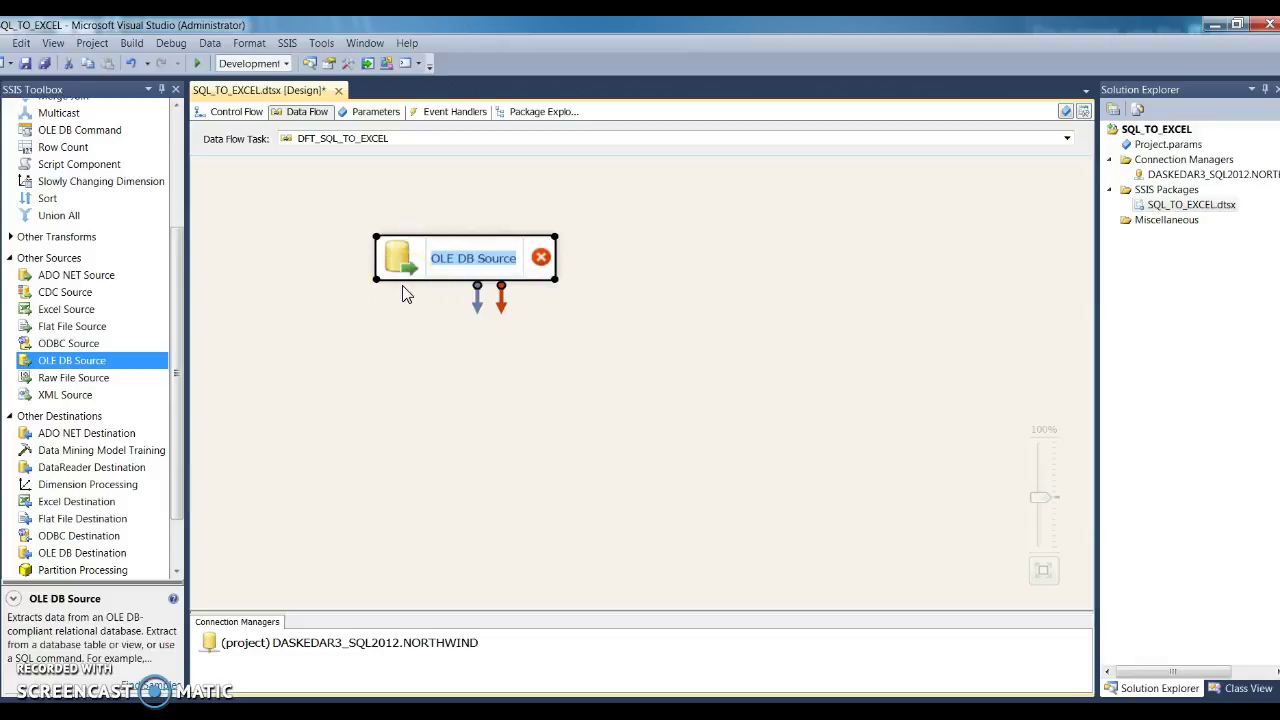
type("OLE")
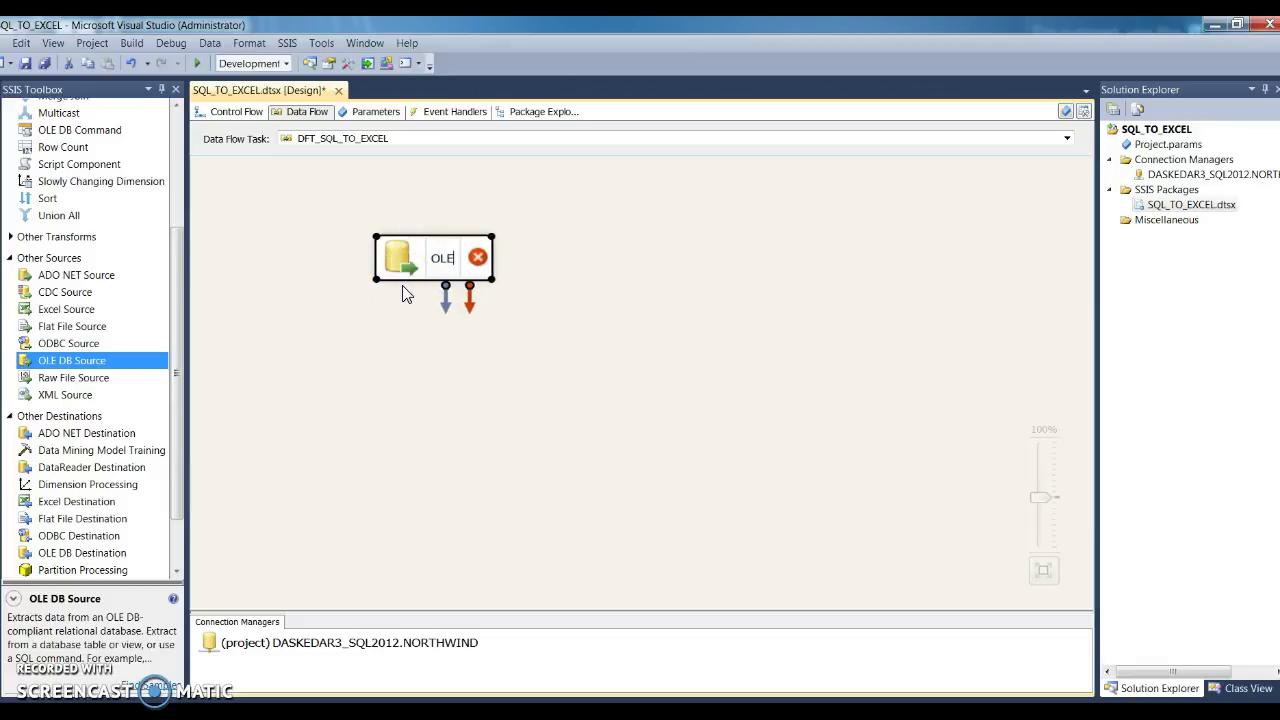
type("SRC_")
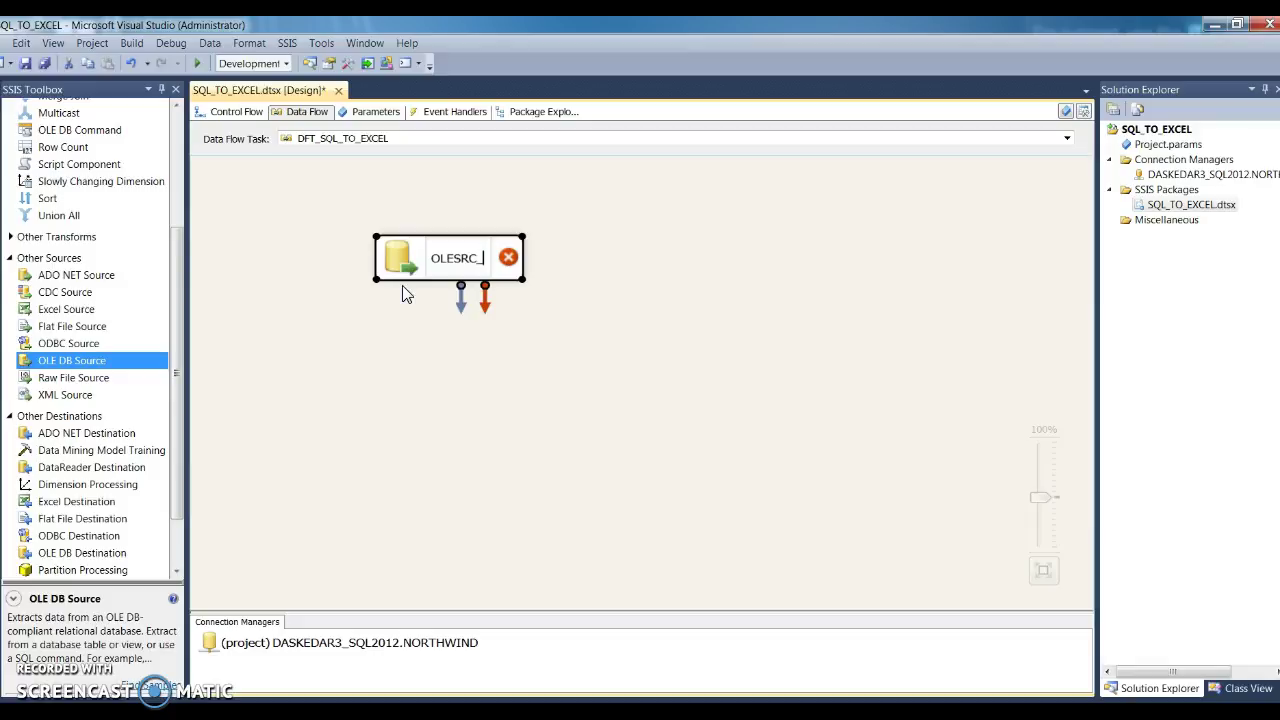
type("C")
type("US")
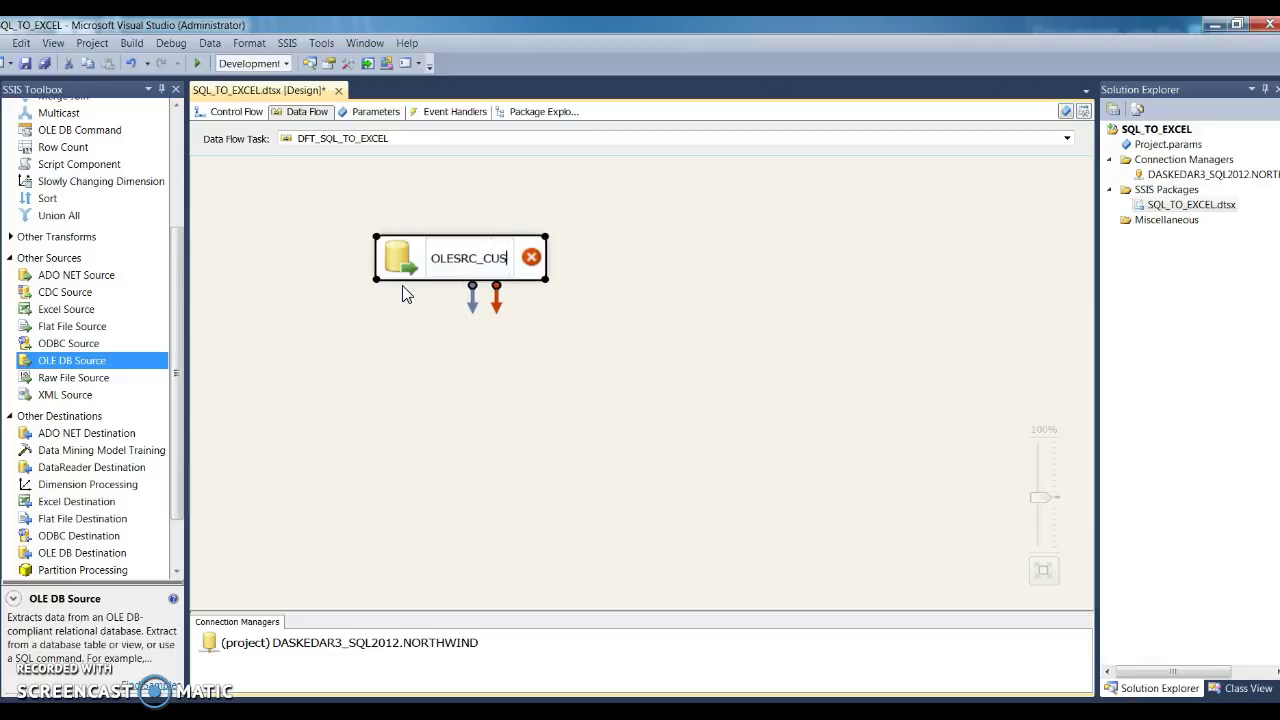
type("TOMER")
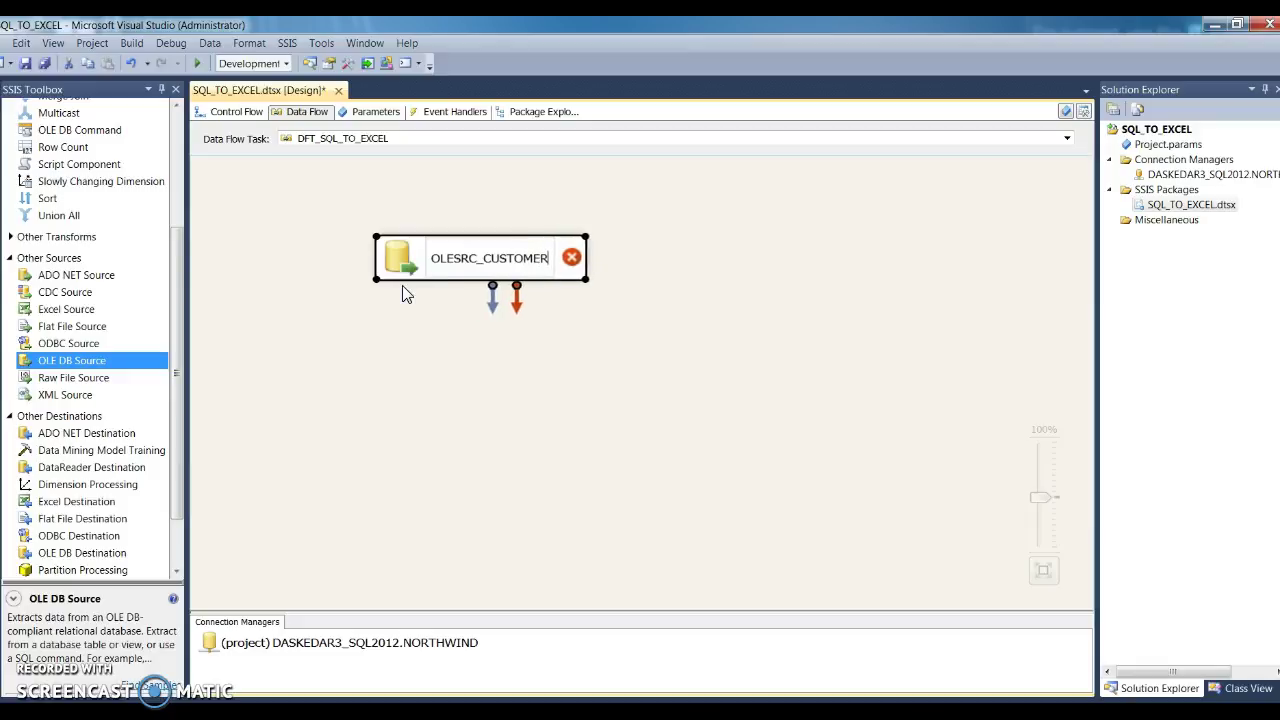
left_click(535, 261)
left_click(643, 262)
type("S")
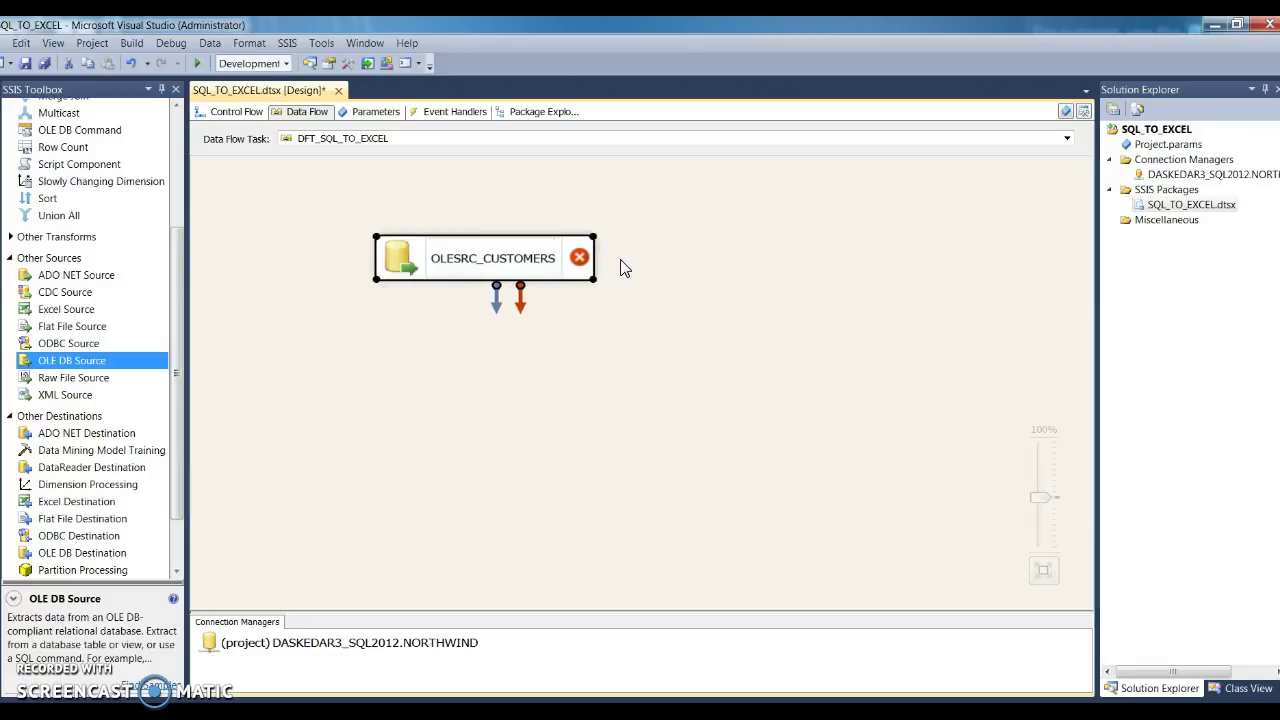
Step: Configure OLESRC_CUSTOMERS to read the [dbo].[Customers] table and preview its rows before accepting the settings
right_click(480, 262)
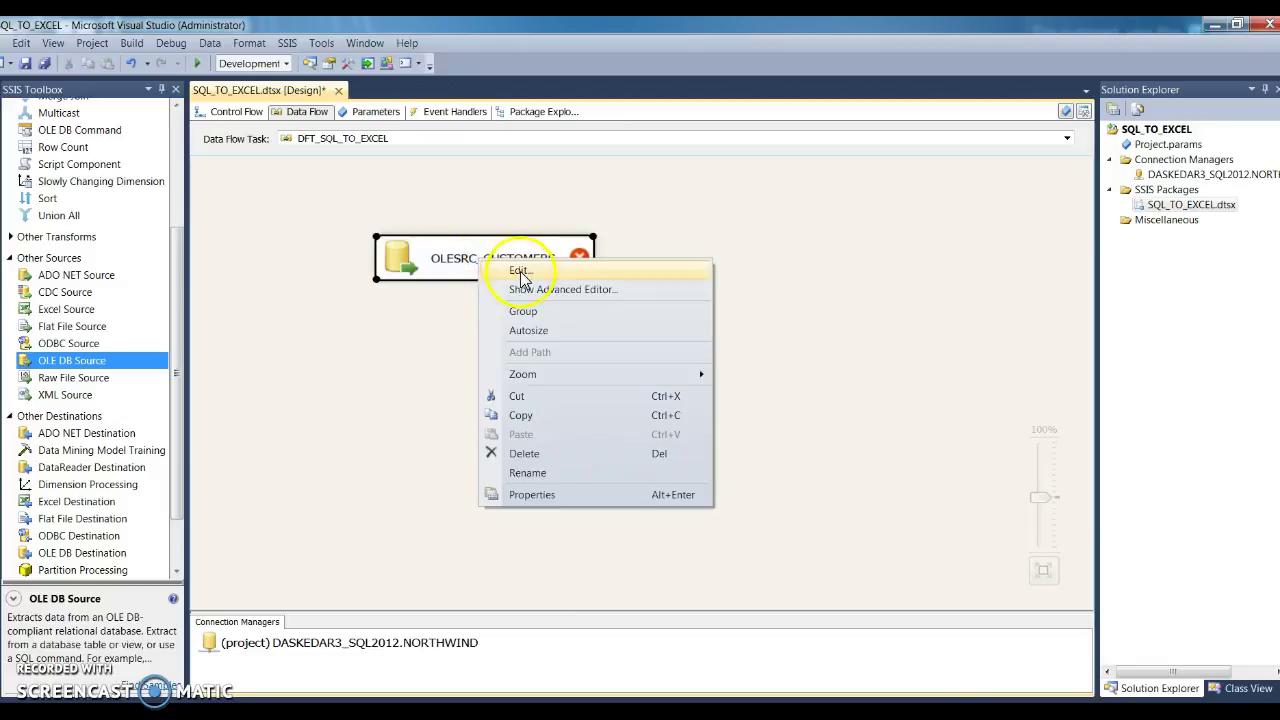
left_click(518, 270)
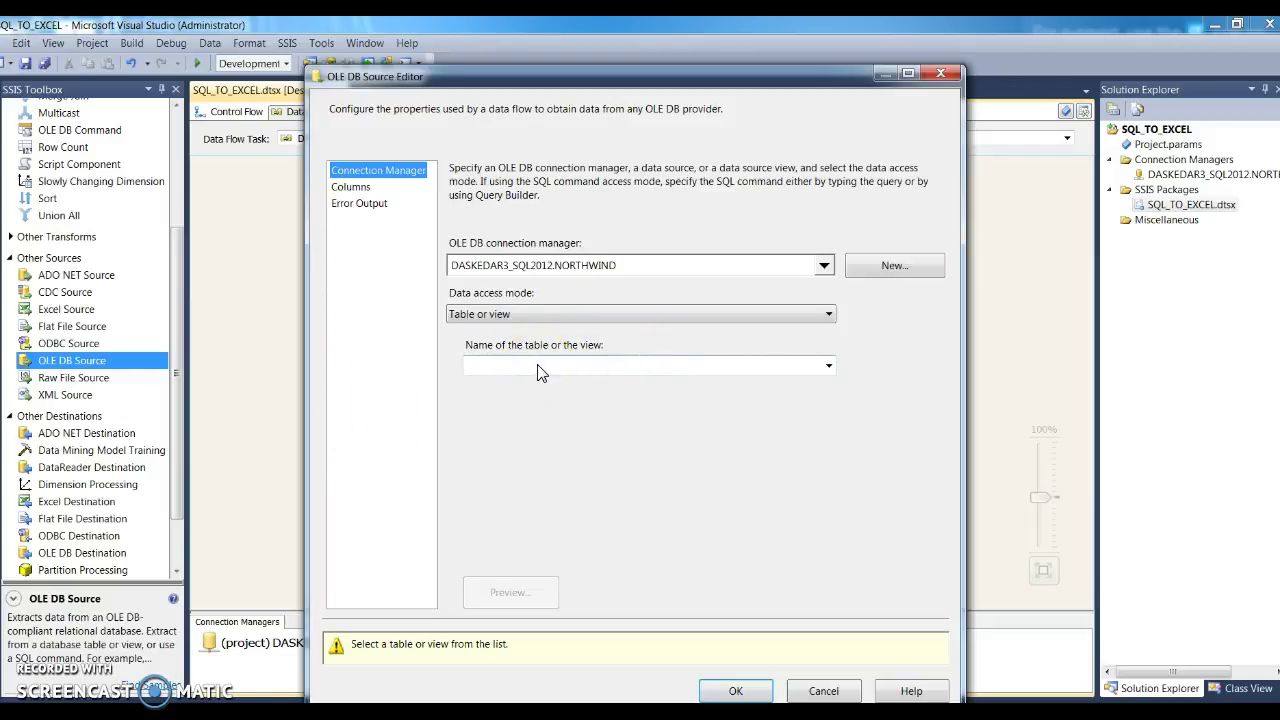
left_click(829, 368)
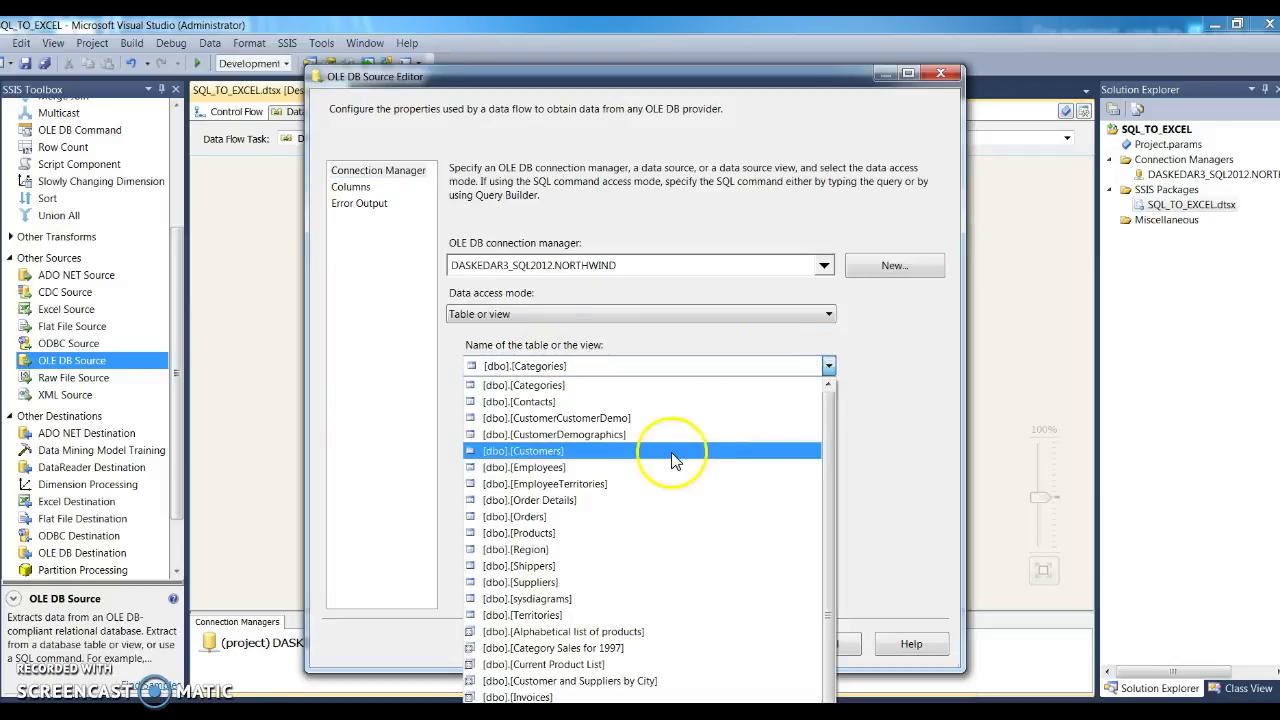
left_click(527, 451)
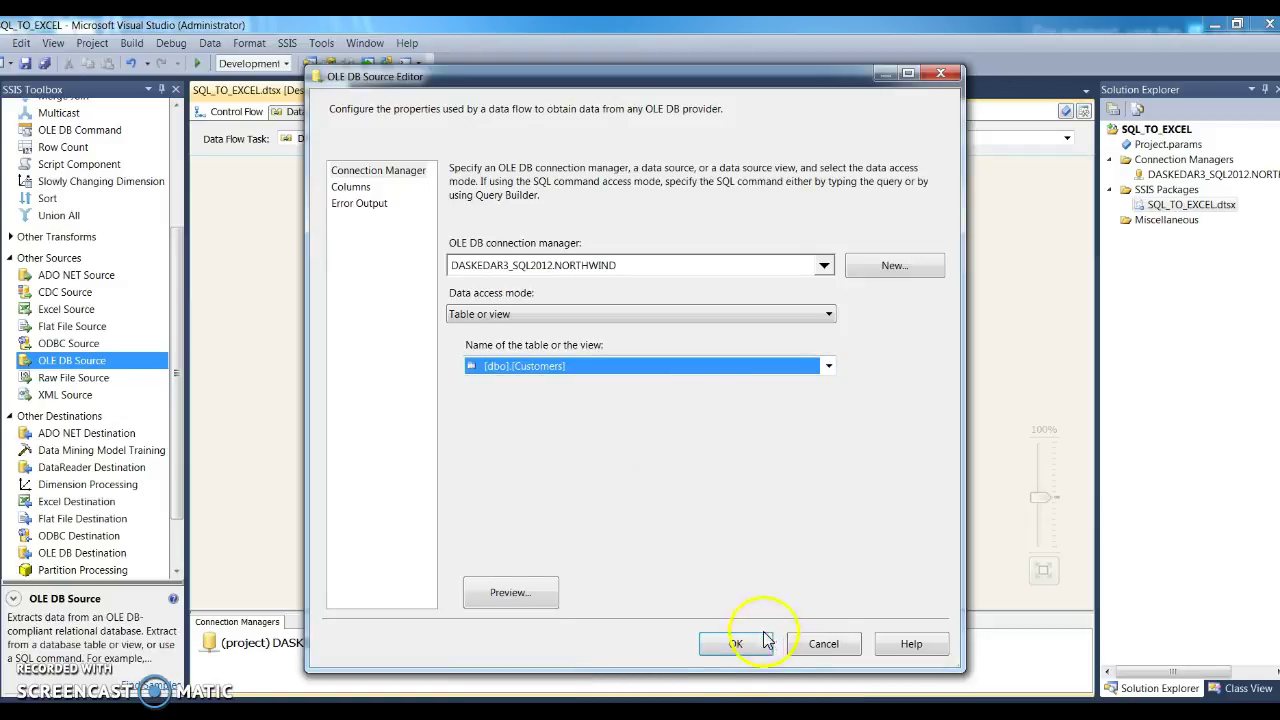
left_click(510, 594)
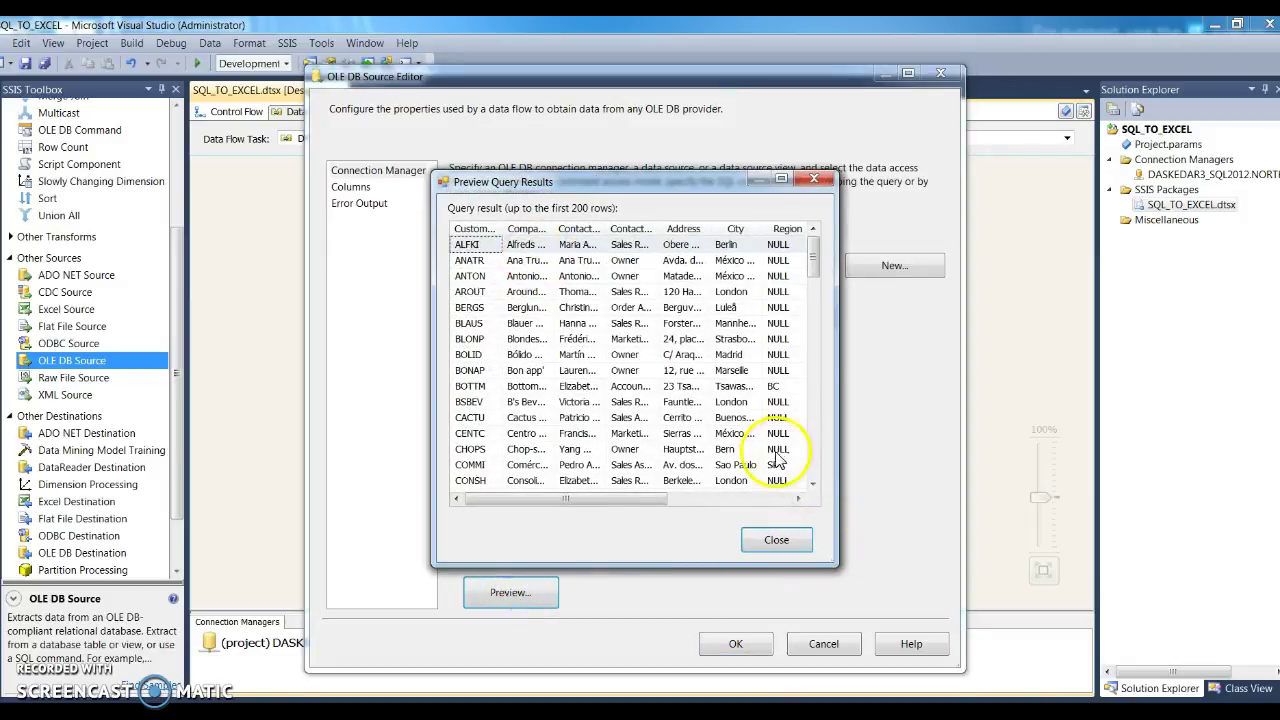
left_click(779, 540)
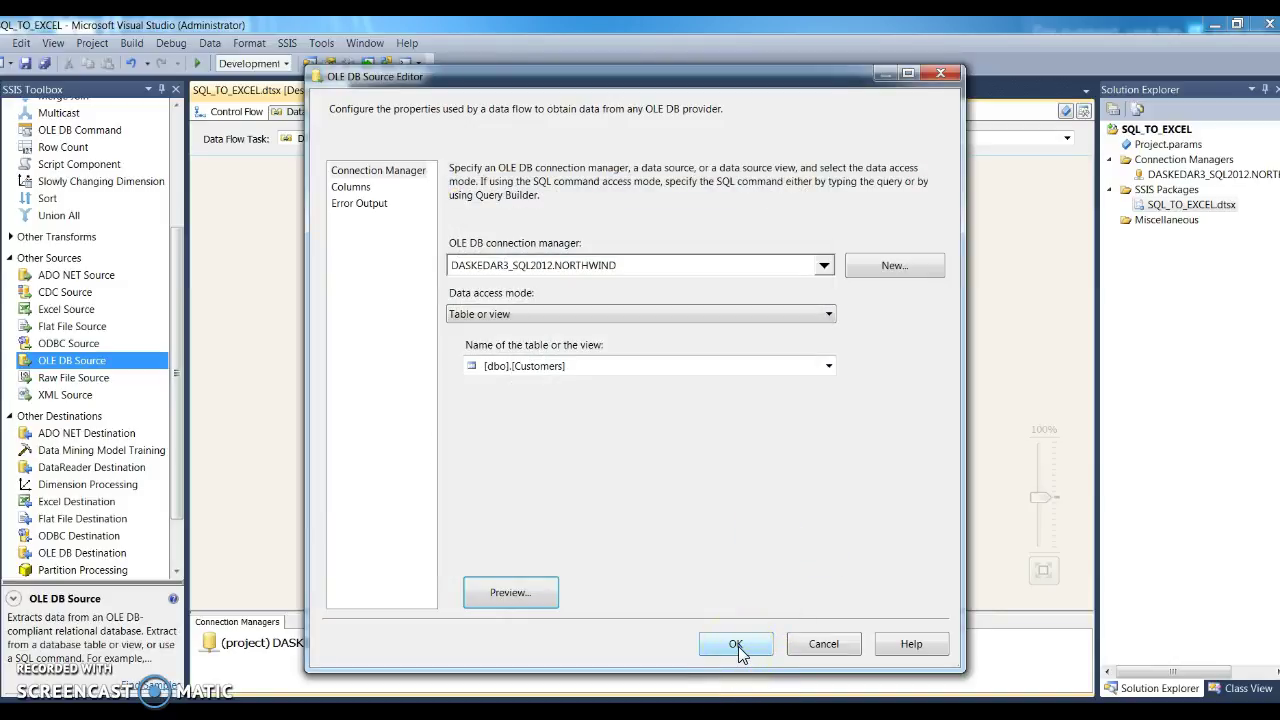
left_click(738, 646)
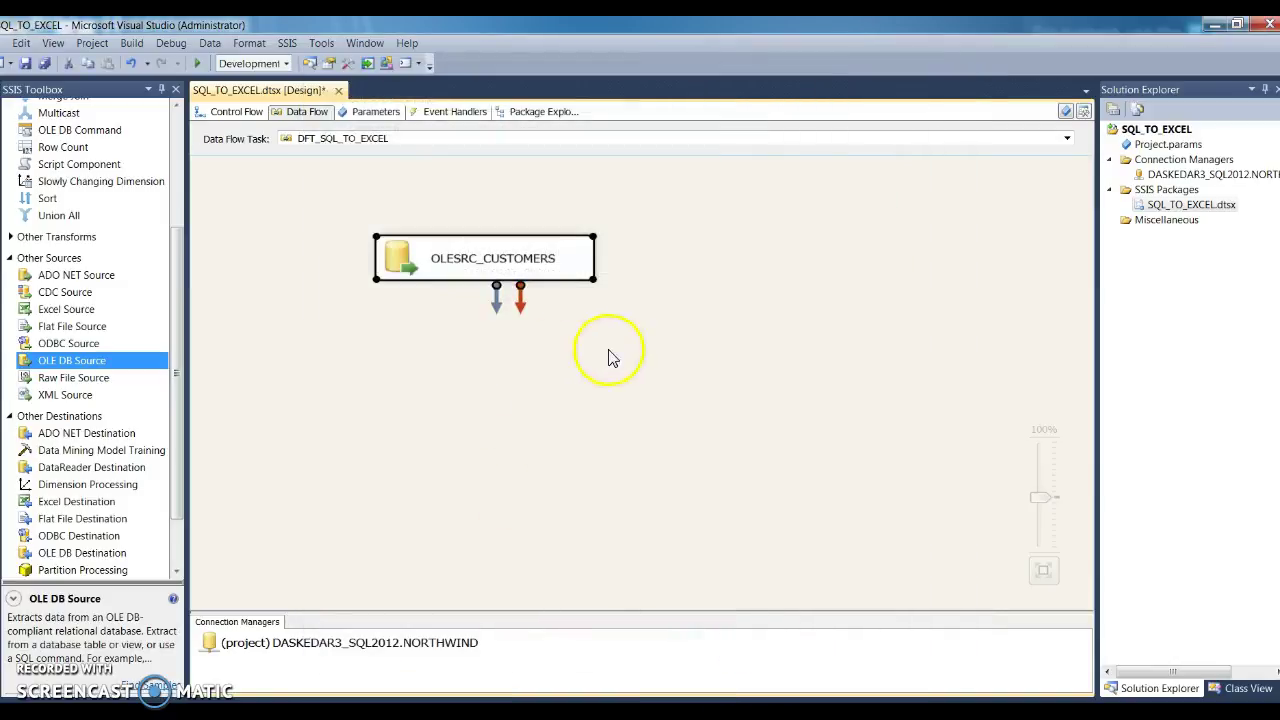
left_click(608, 350)
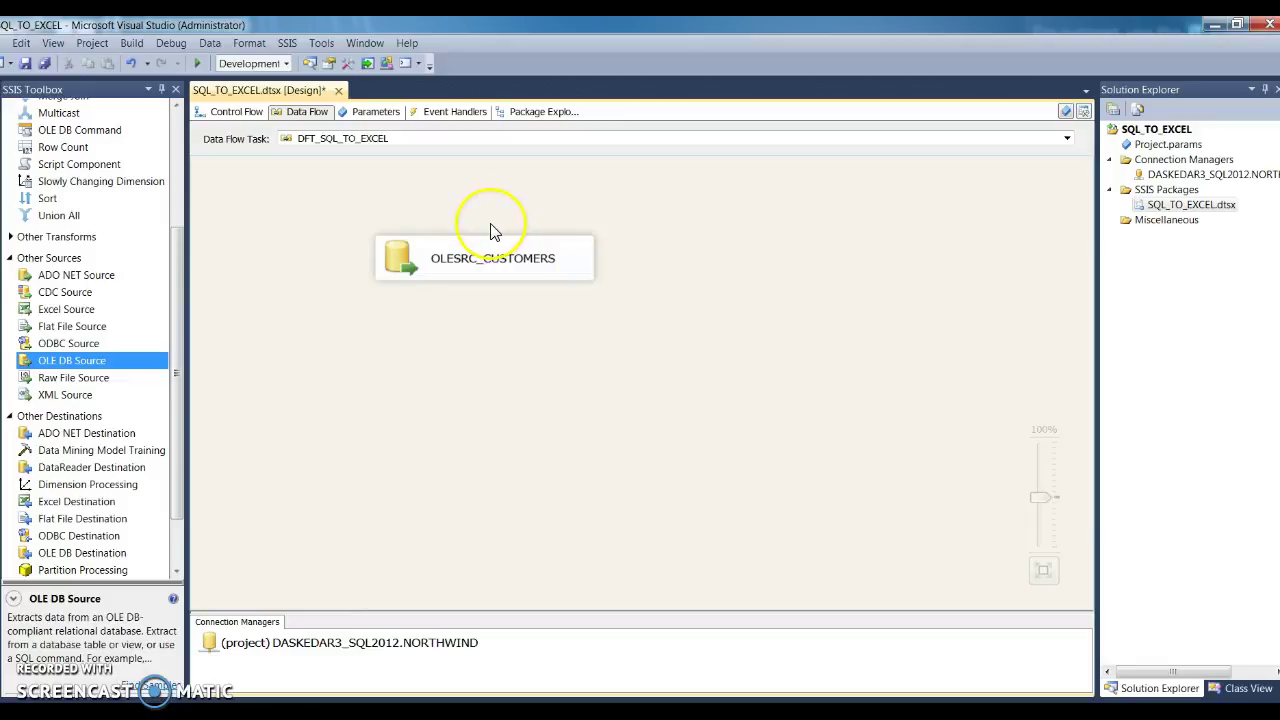
Step: Place an Excel Destination below OLESRC_CUSTOMERS and connect the source's regular data output to it
left_click(175, 480)
left_click_drag(175, 480, 172, 540)
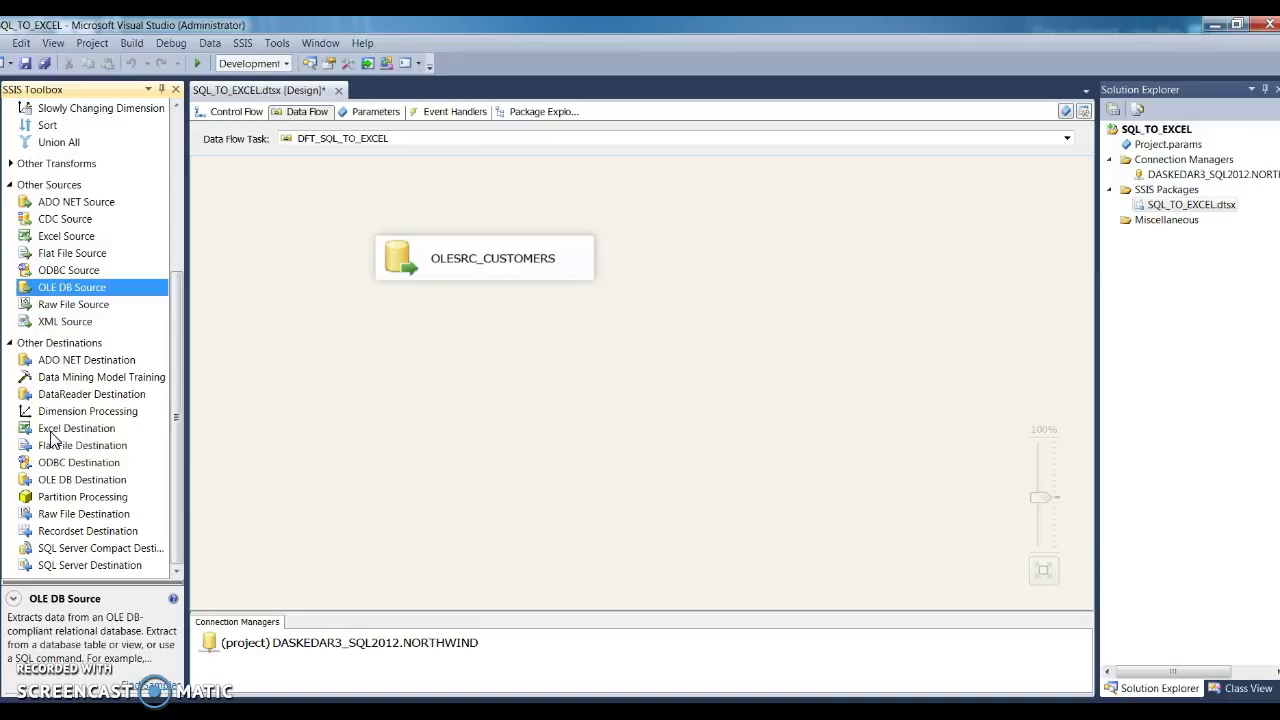
left_click_drag(52, 432, 478, 414)
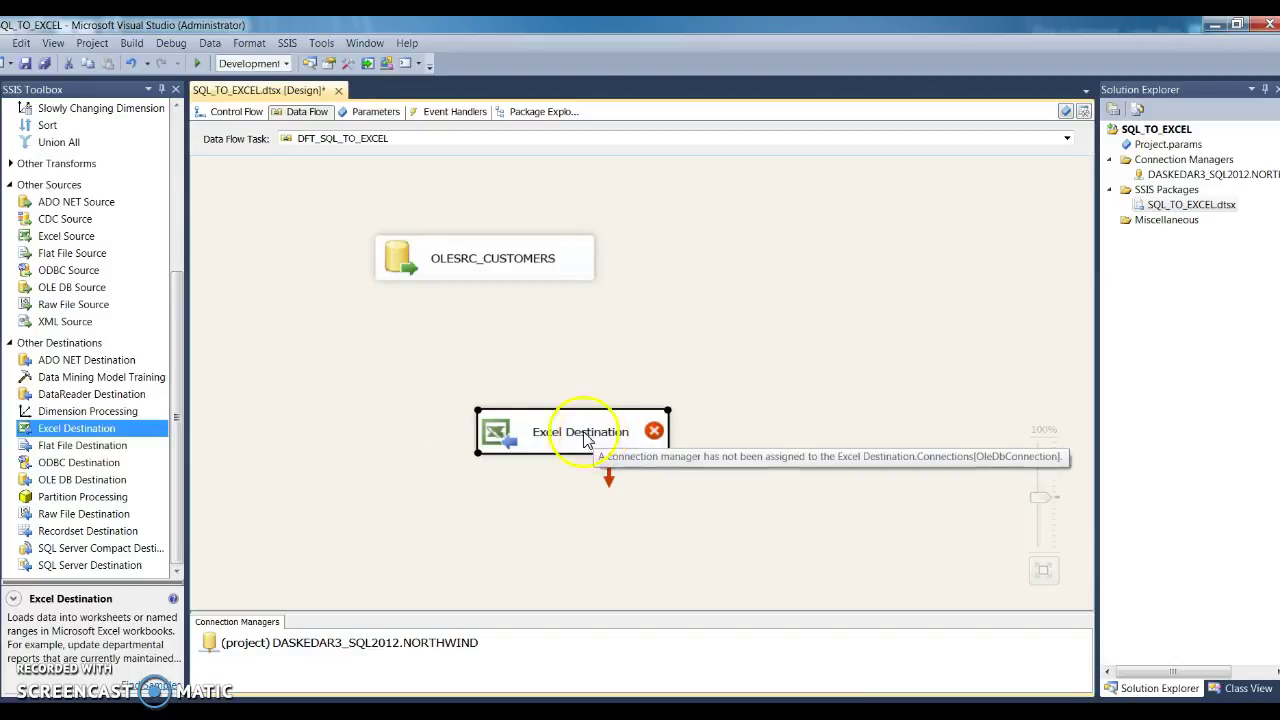
left_click(483, 277)
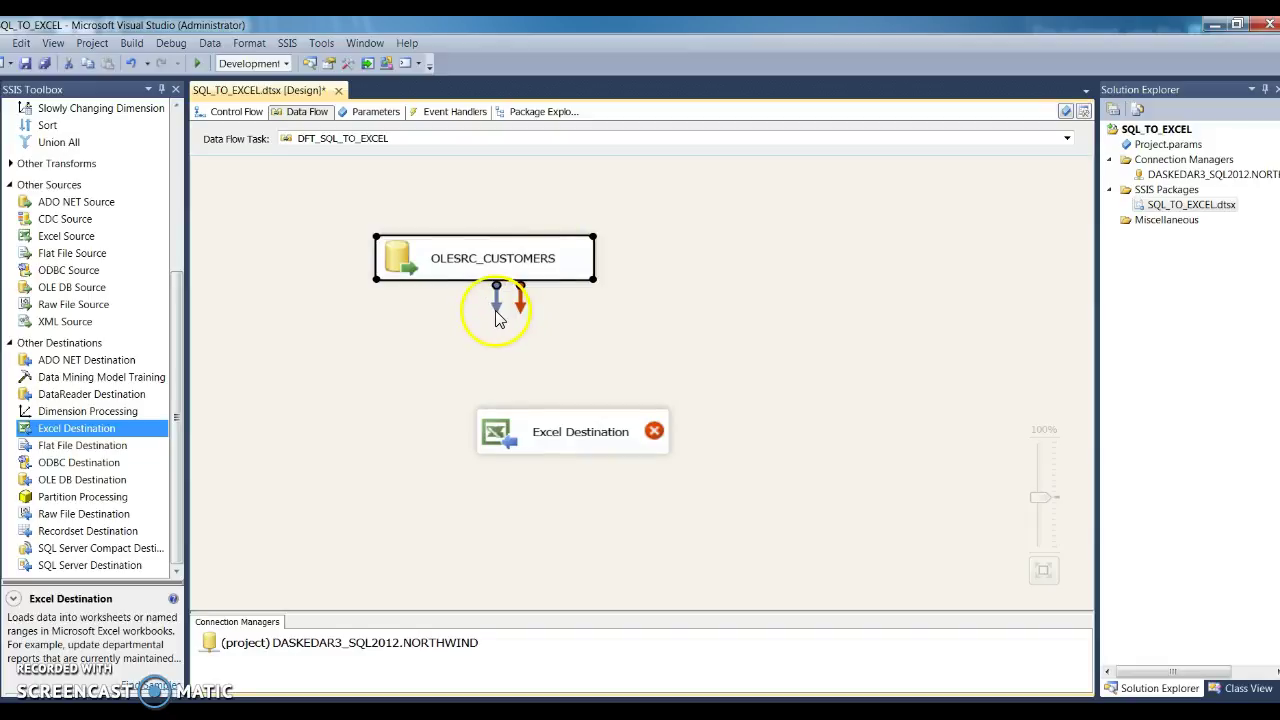
left_click_drag(497, 311, 563, 420)
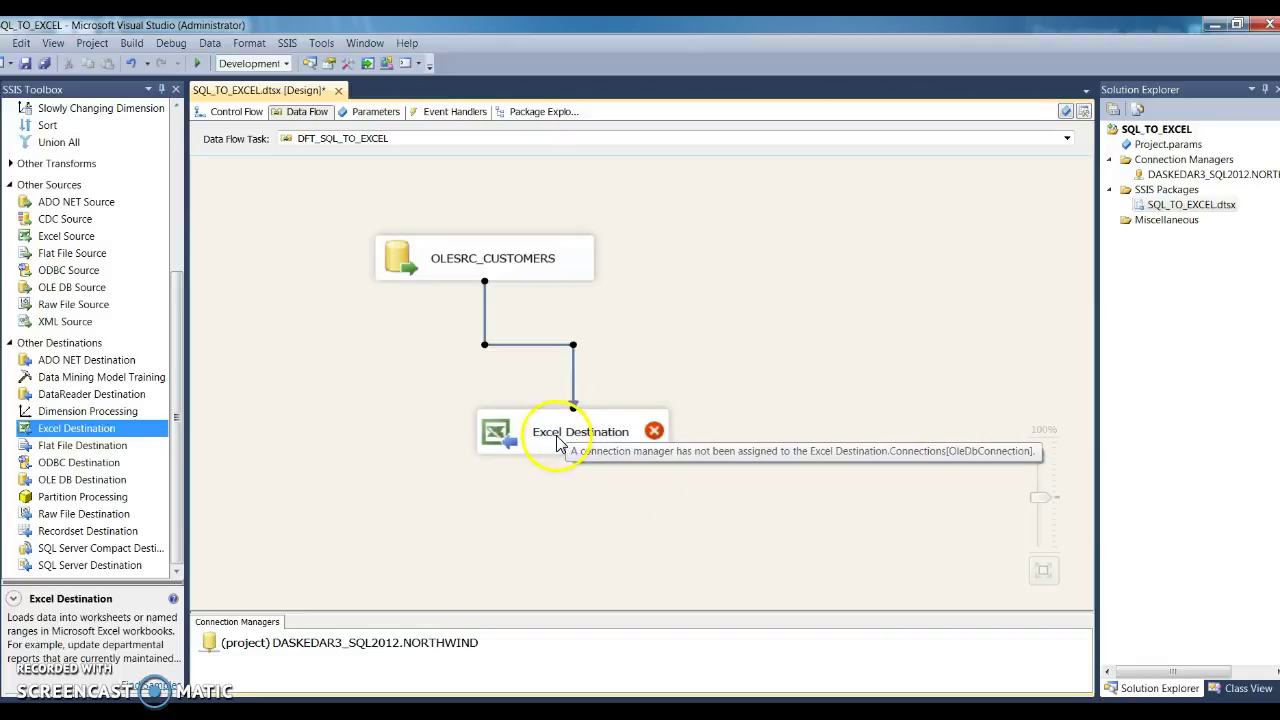
Step: Rename the Excel Destination in the data flow to EXCEL_CUSTOMERS
left_click(562, 441)
right_click(562, 441)
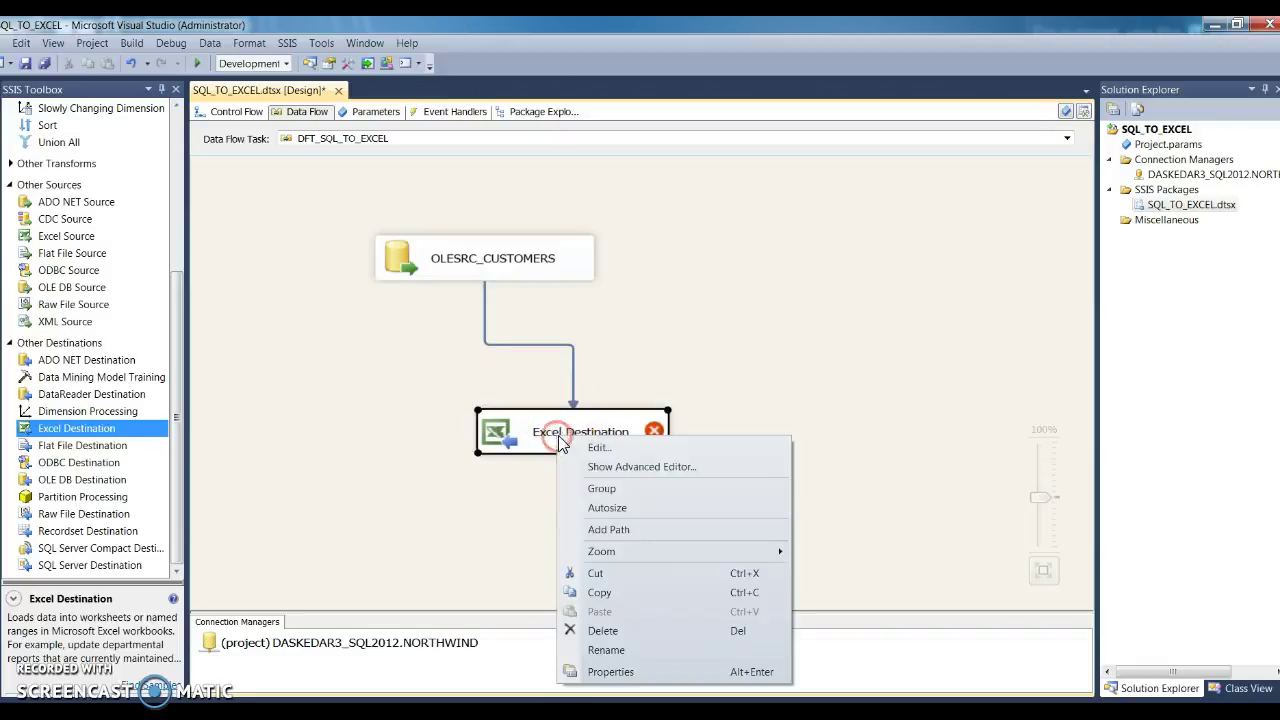
left_click(612, 651)
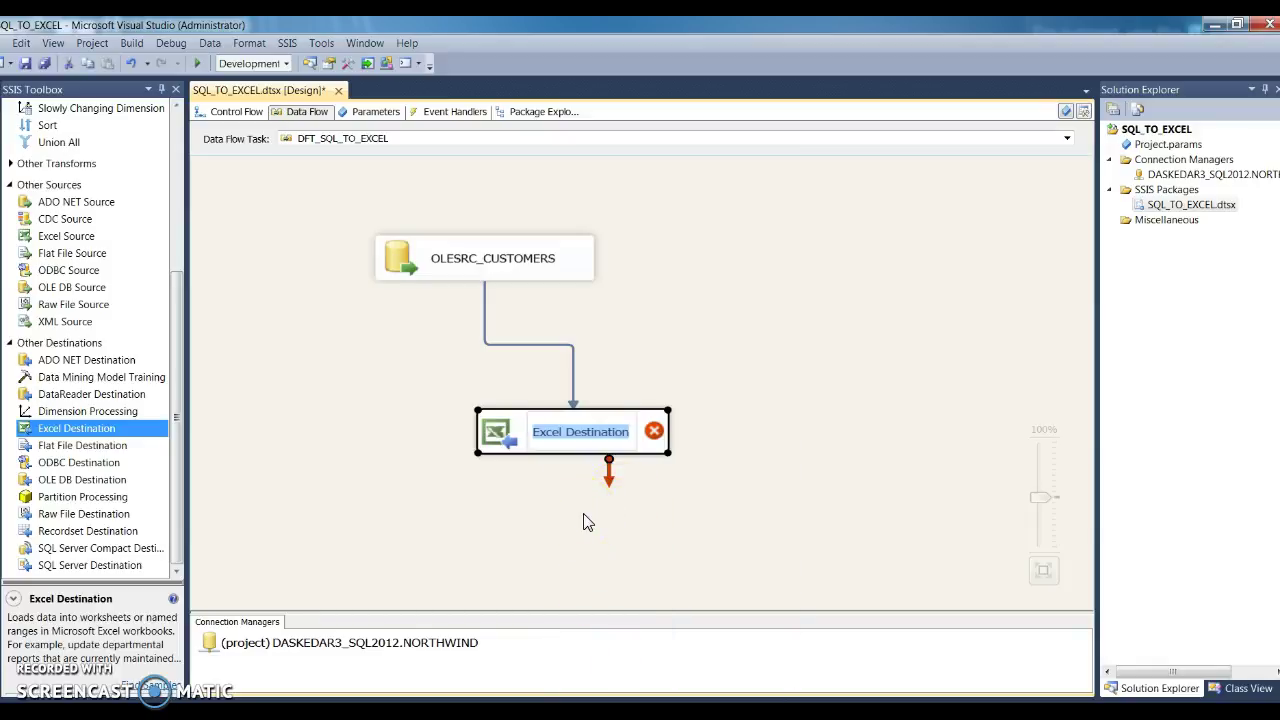
type("EXC")
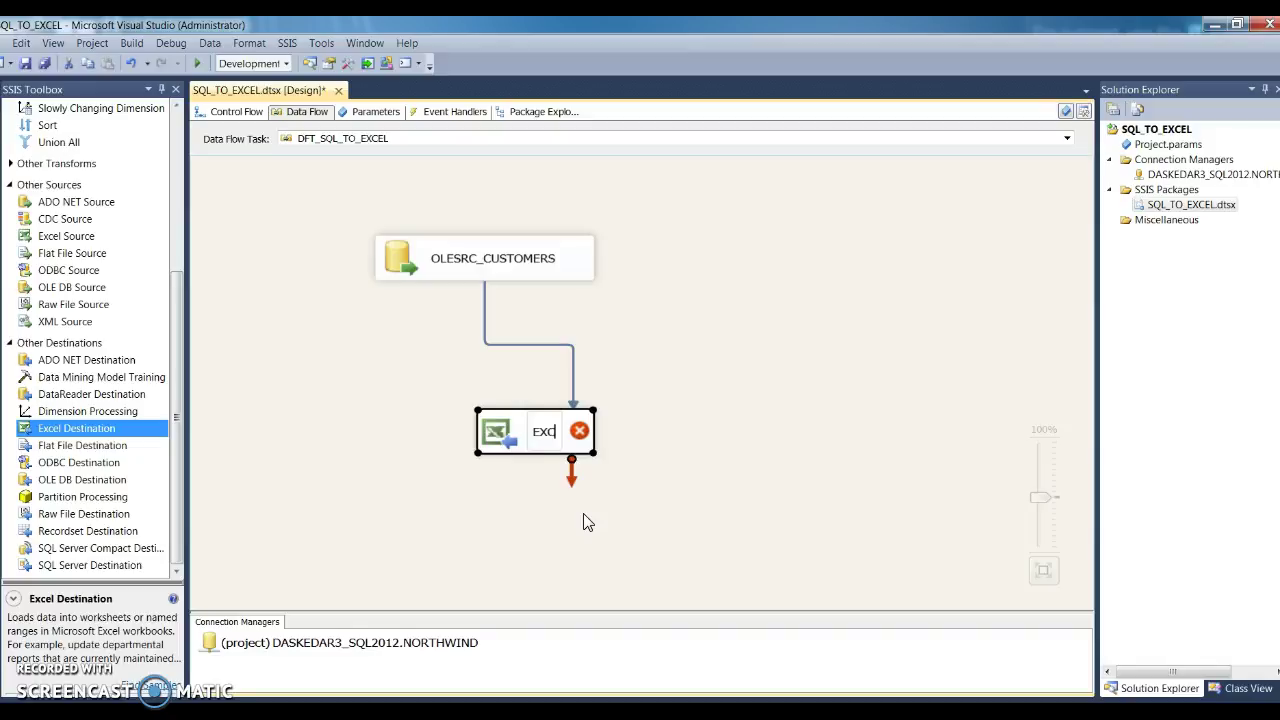
type("EL_")
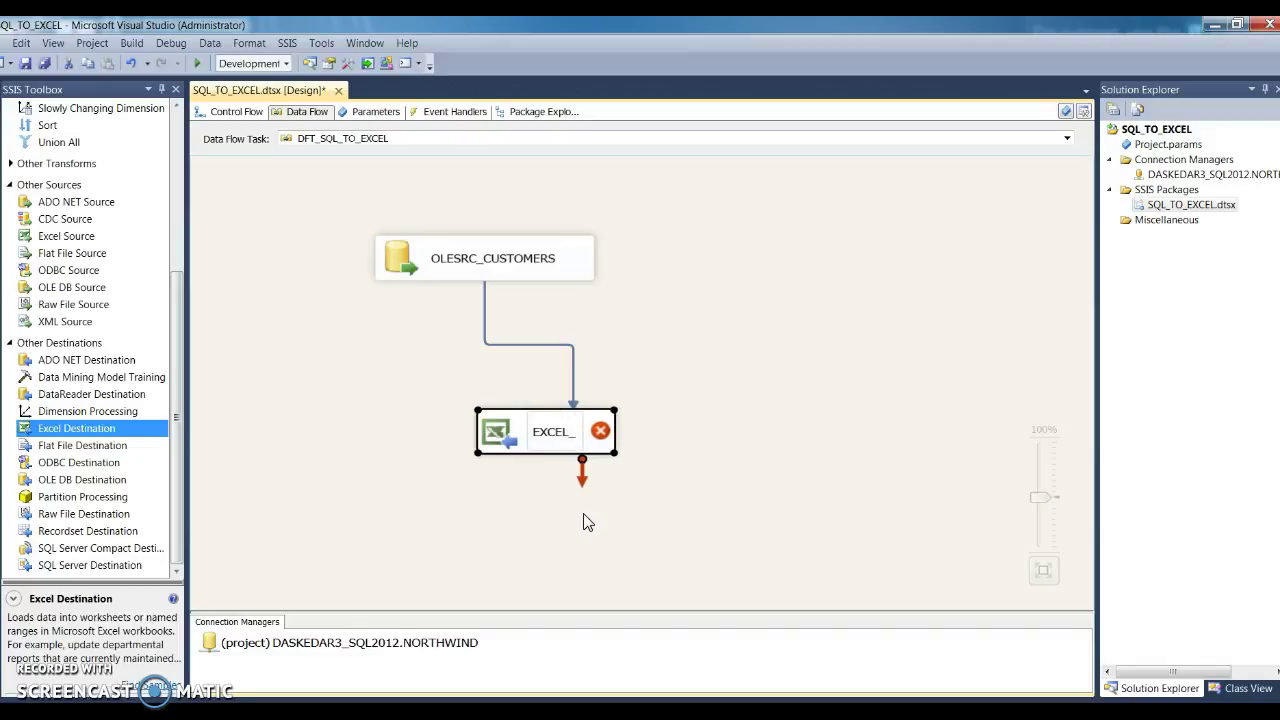
type("CUST")
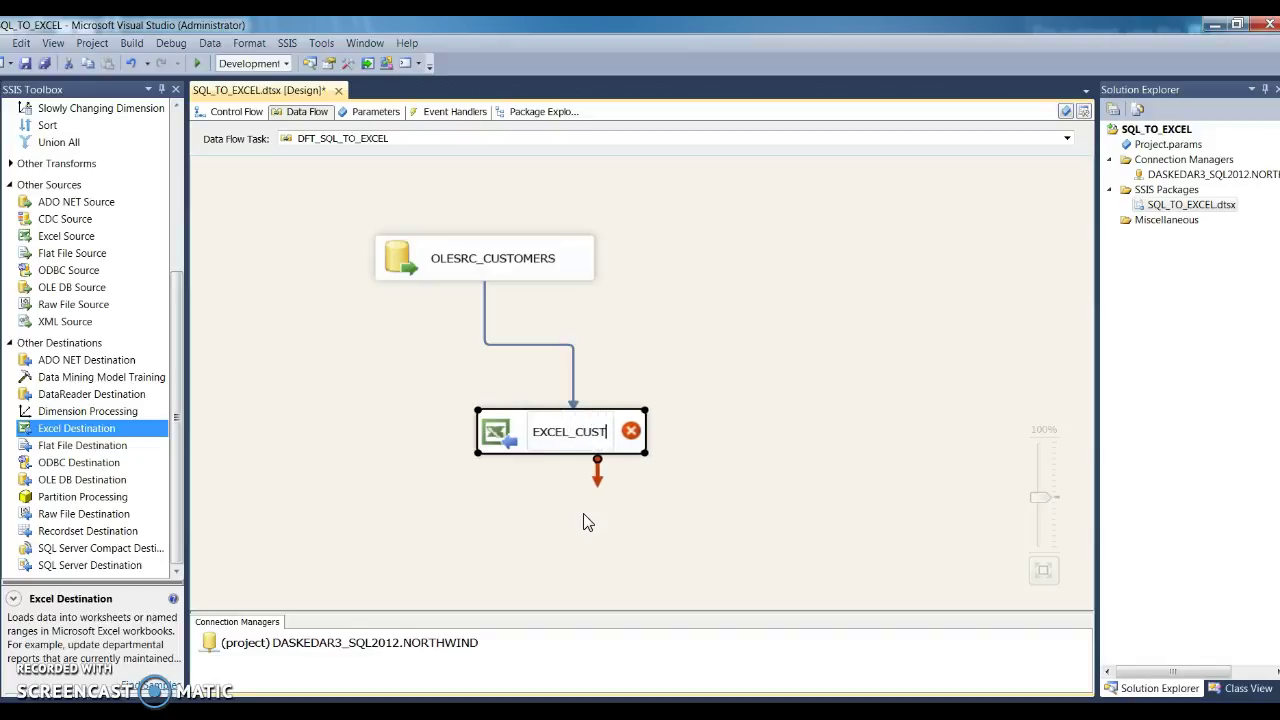
type("OM")
type("ERS")
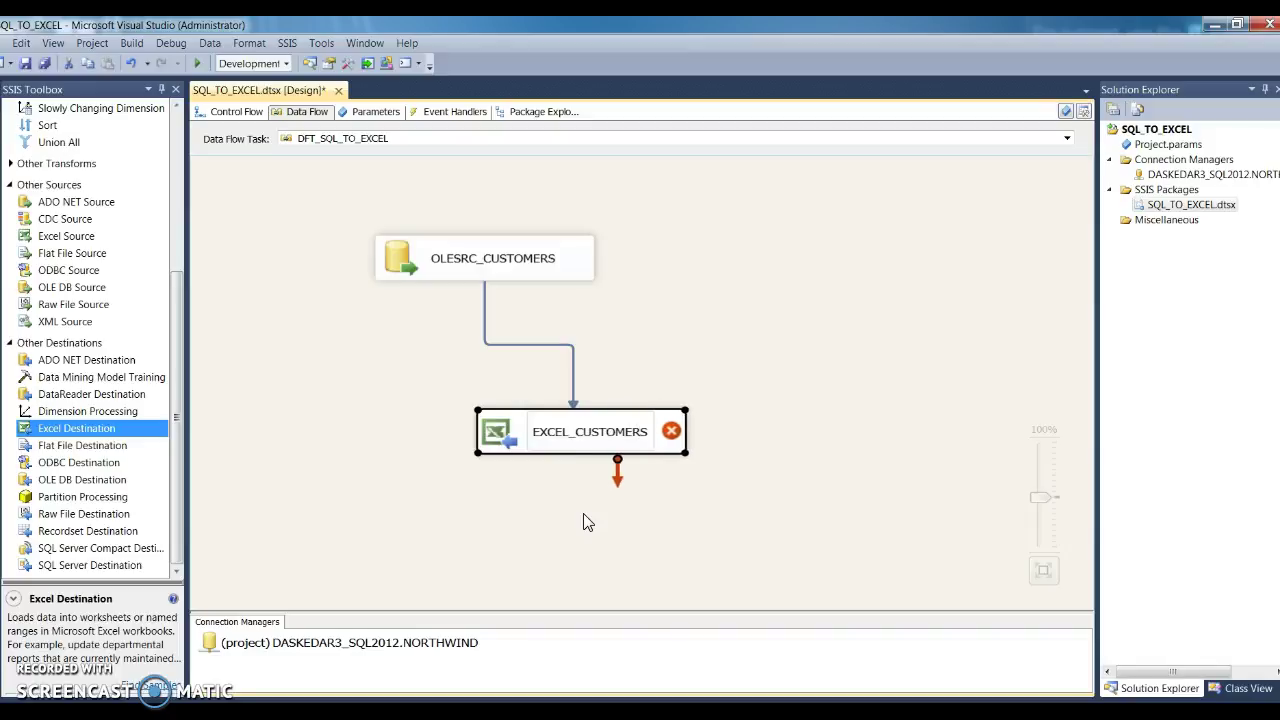
left_click(943, 486)
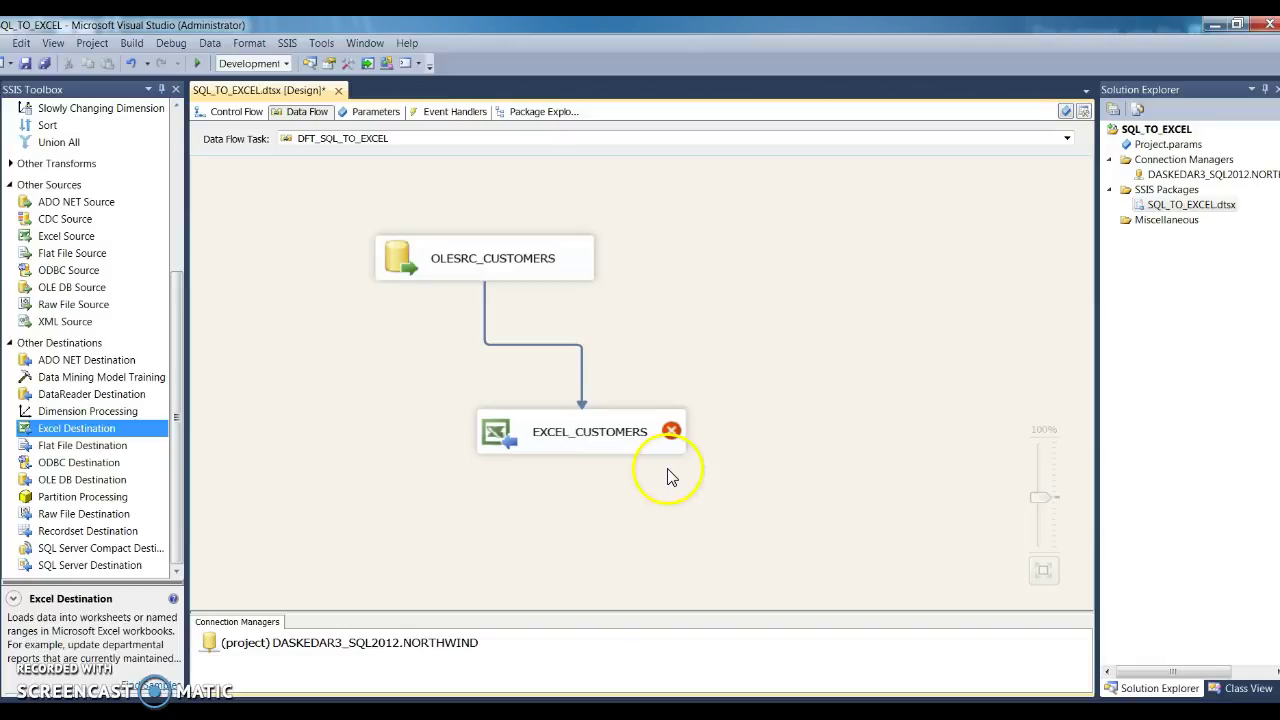
Step: Add a new connection manager of type EXCEL to the package
mouse_move(591, 436)
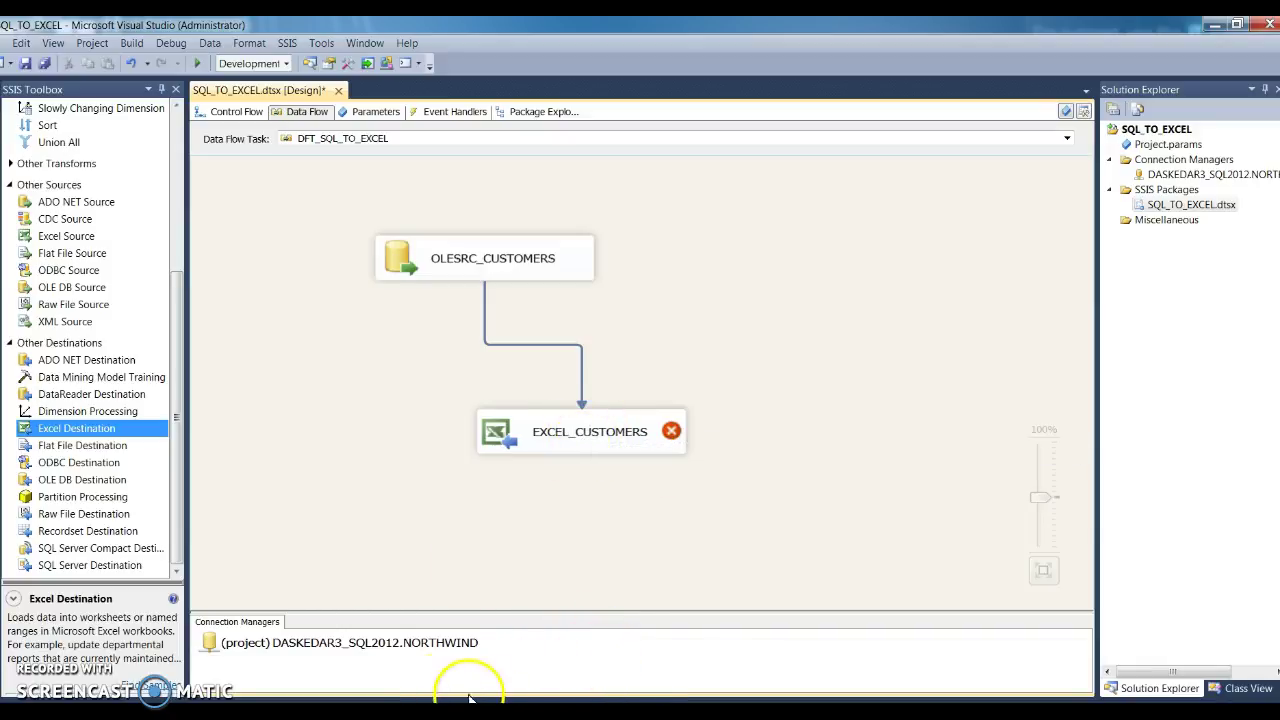
right_click(566, 660)
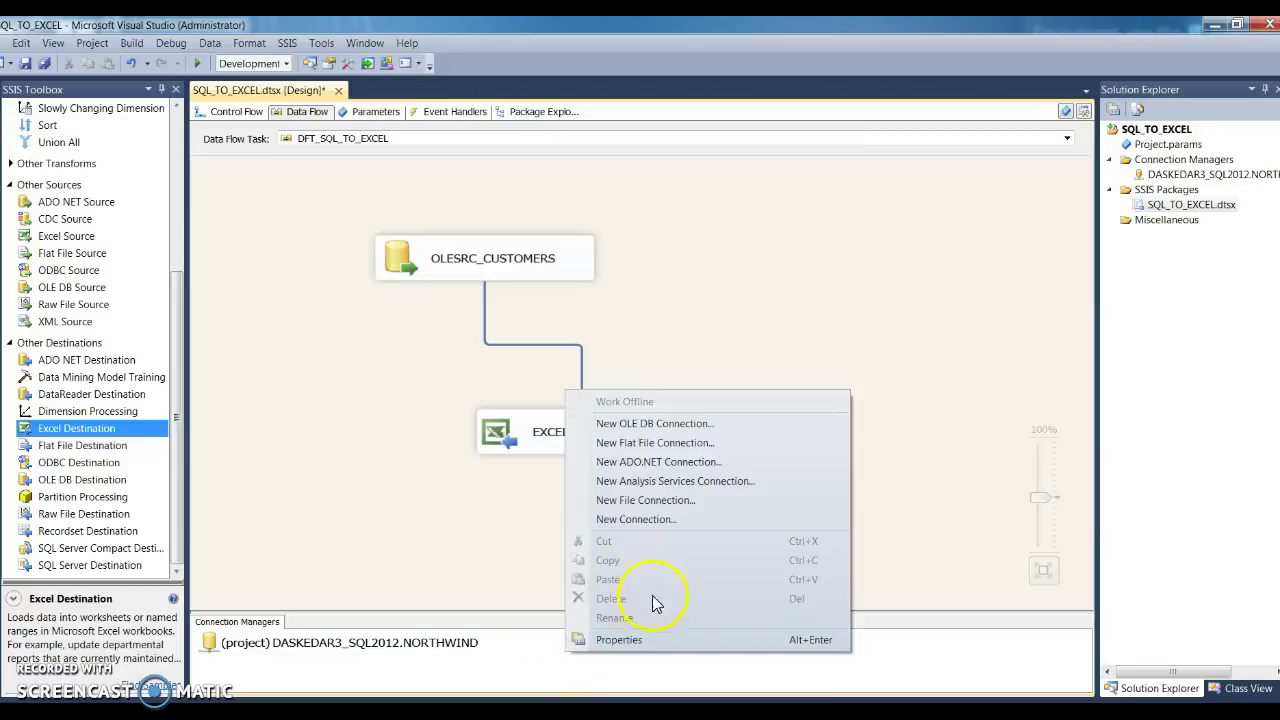
left_click(640, 520)
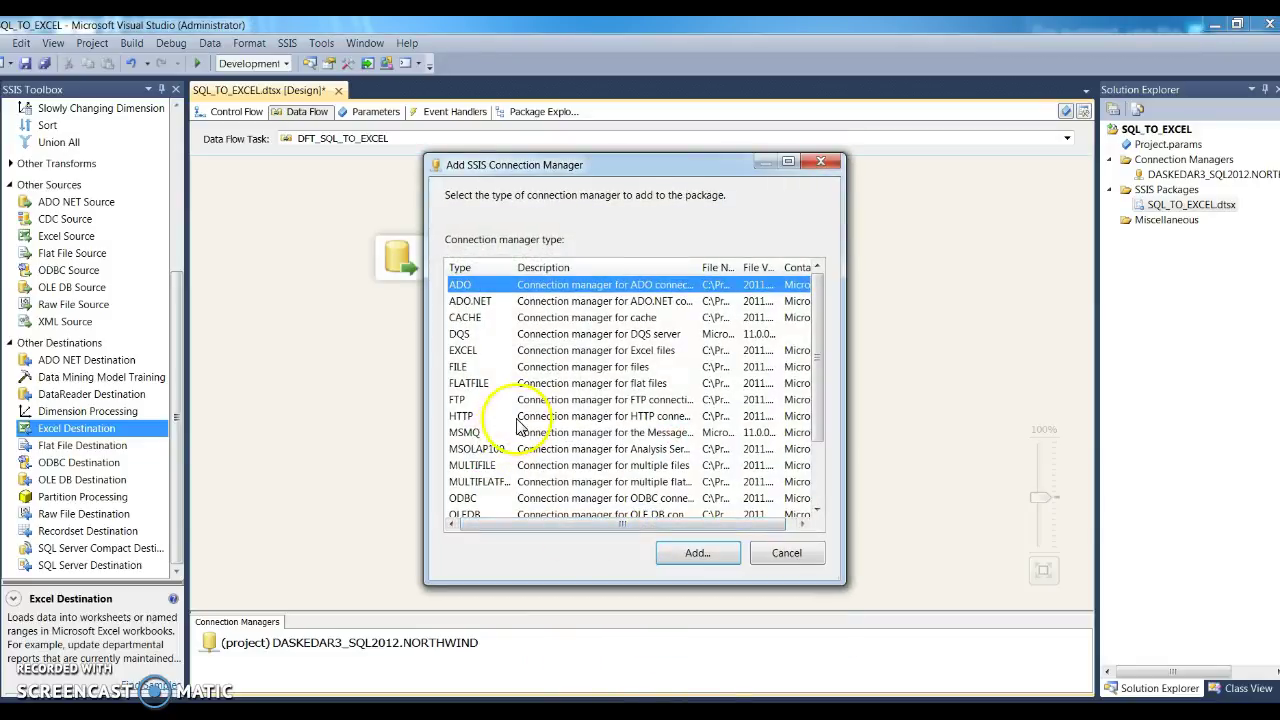
left_click(463, 350)
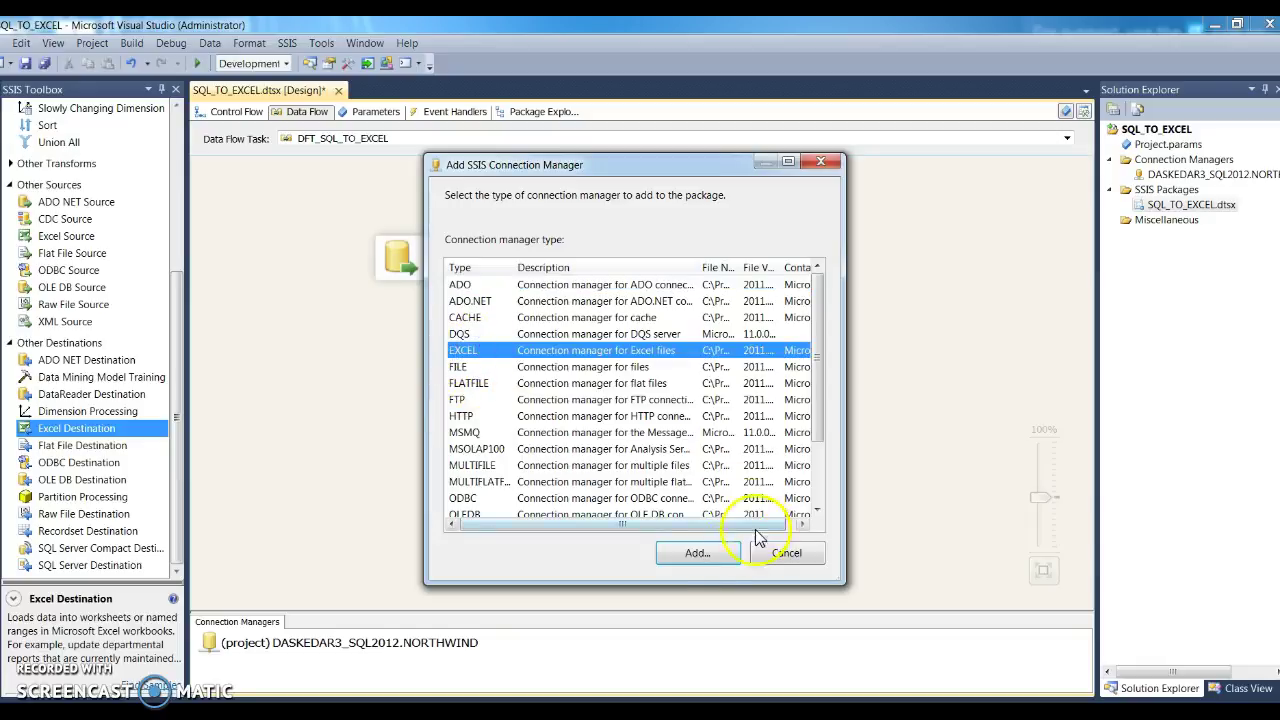
left_click(699, 554)
Step: Point the Excel connection to a new file CUSTOMERS in C:\SSIS, keeping the Microsoft Excel 97-2003 version and column names in the first row
left_click(404, 306)
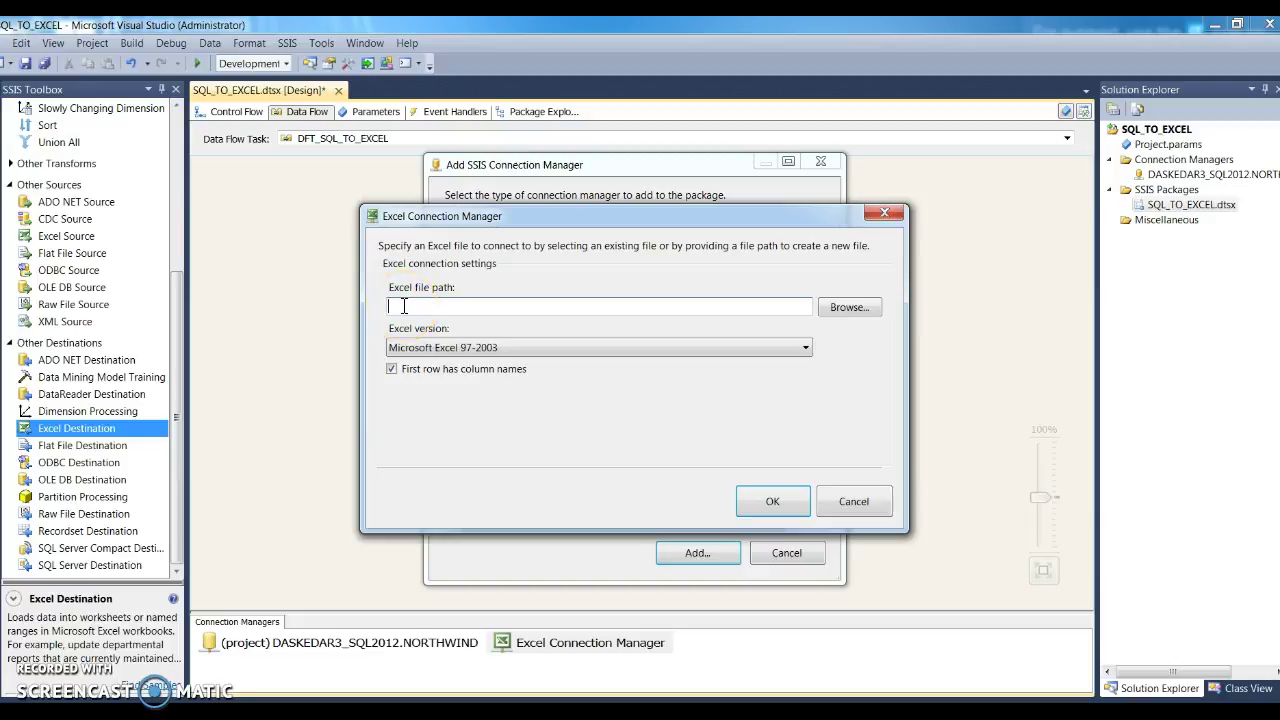
left_click(856, 314)
left_click(851, 311)
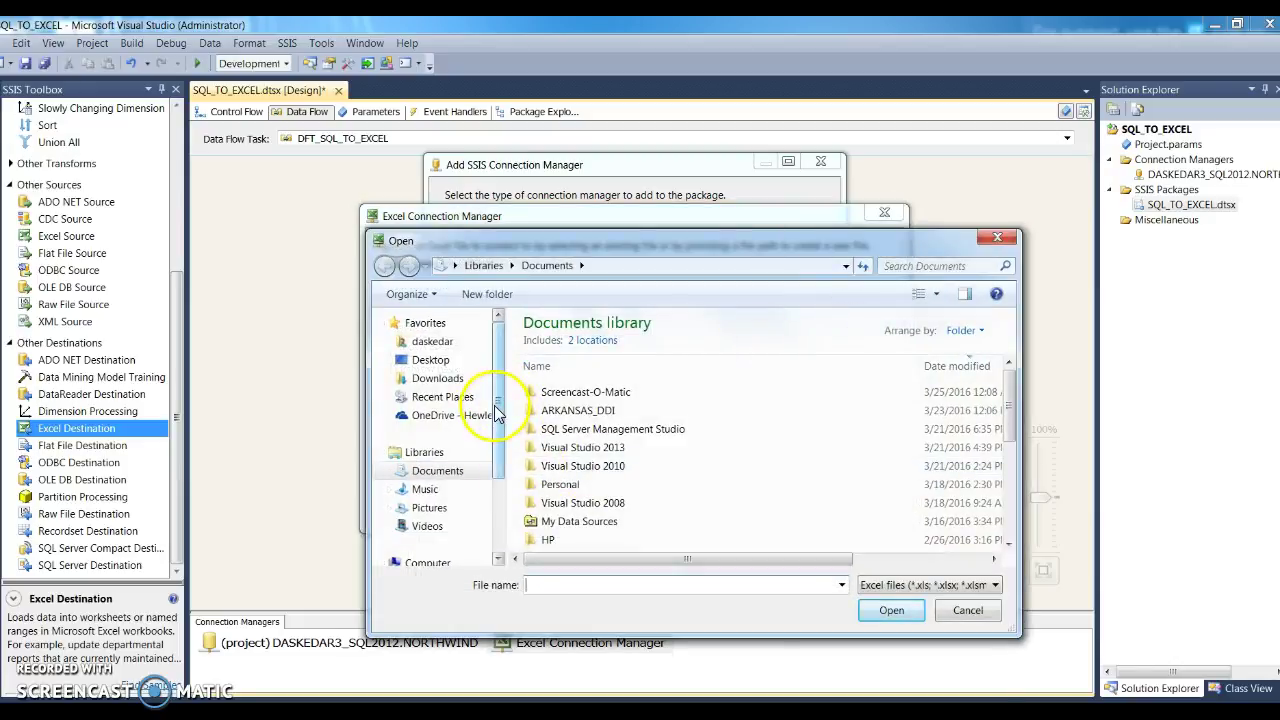
left_click_drag(498, 420, 503, 480)
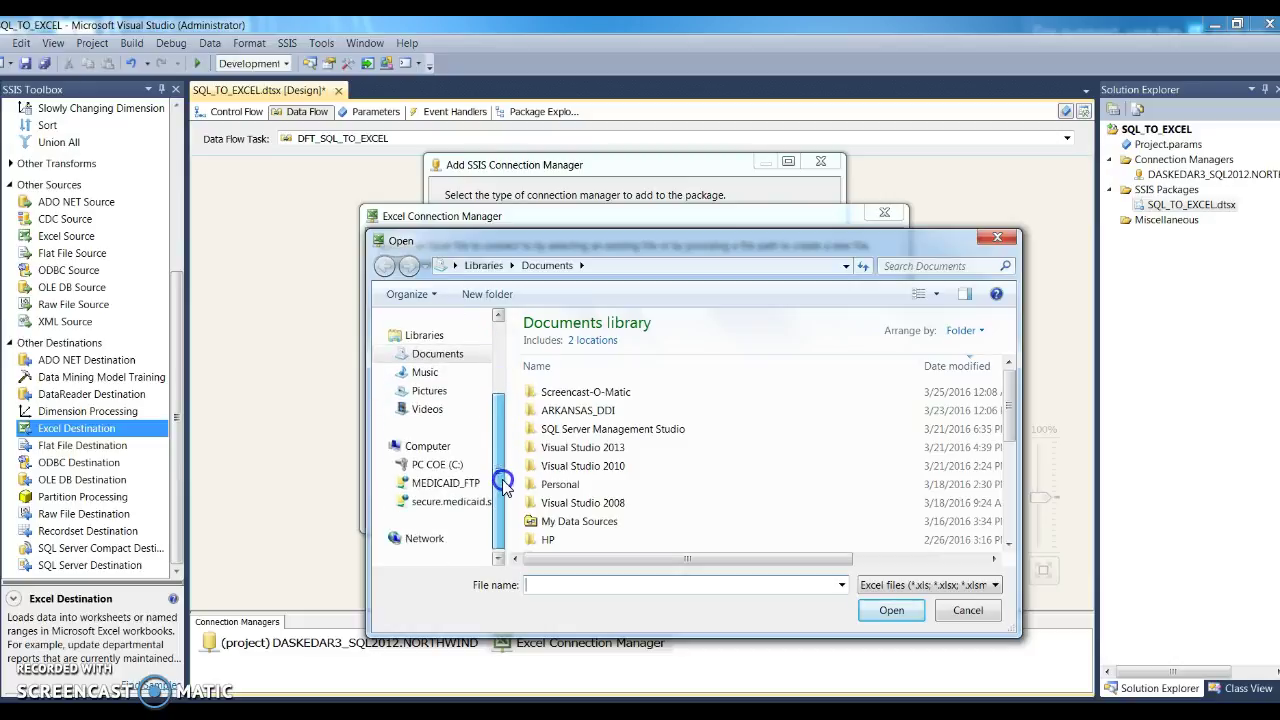
left_click(437, 466)
left_click_drag(1010, 404, 1008, 486)
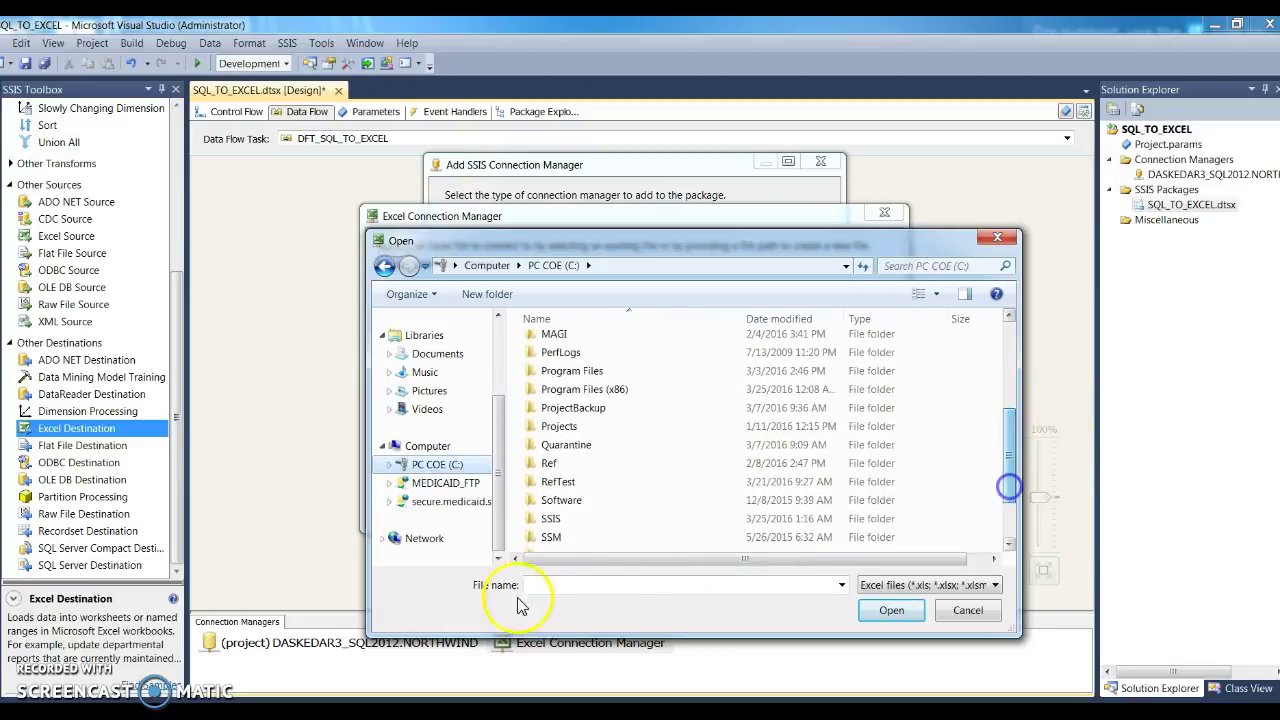
double_click(551, 518)
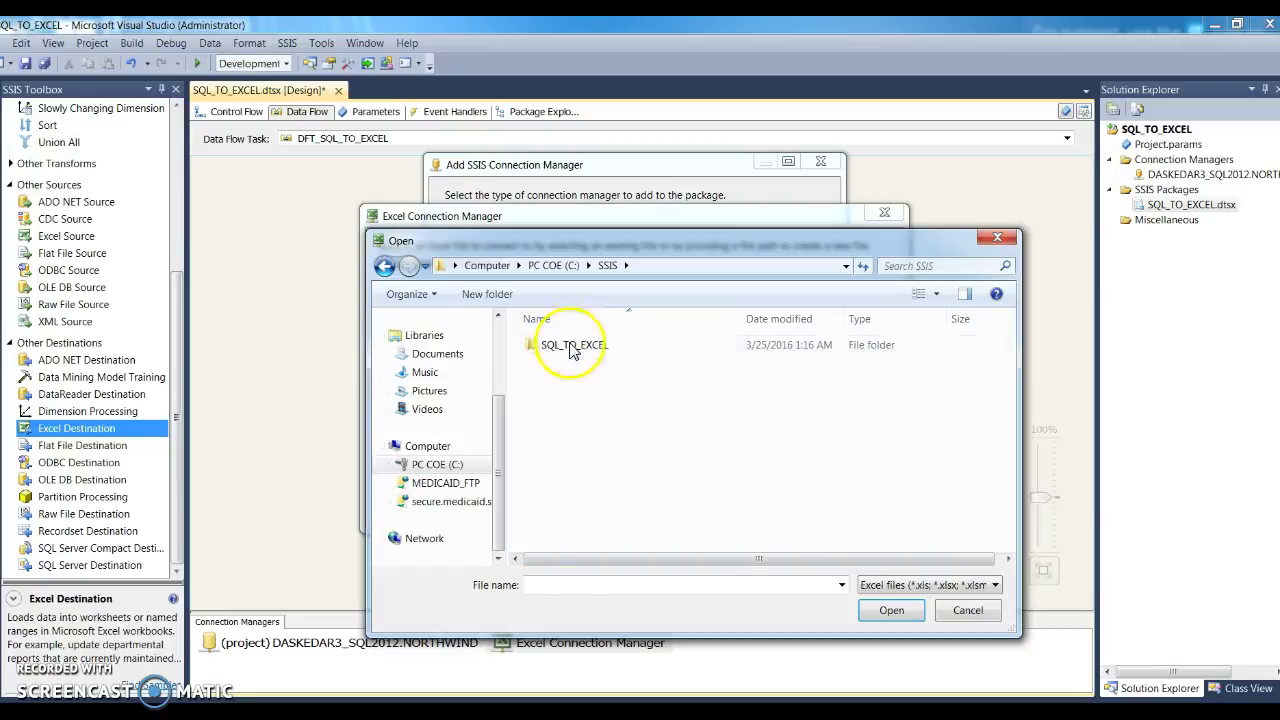
left_click(556, 588)
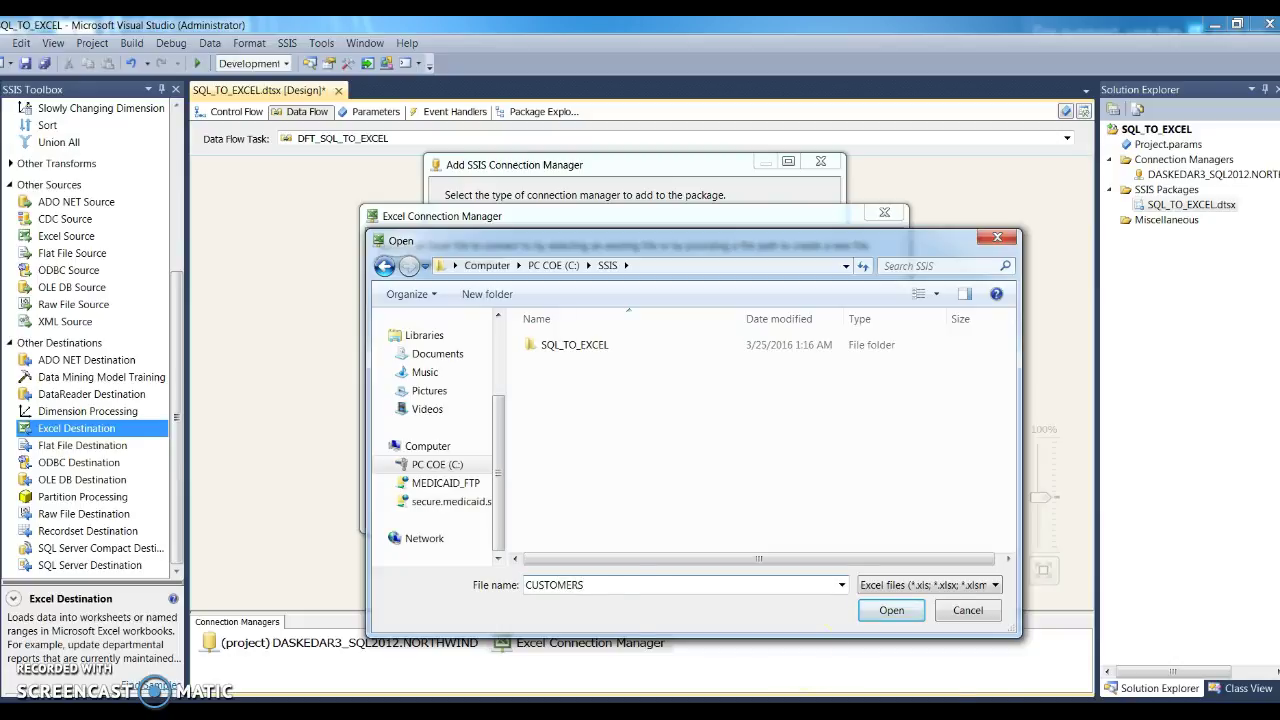
left_click(894, 614)
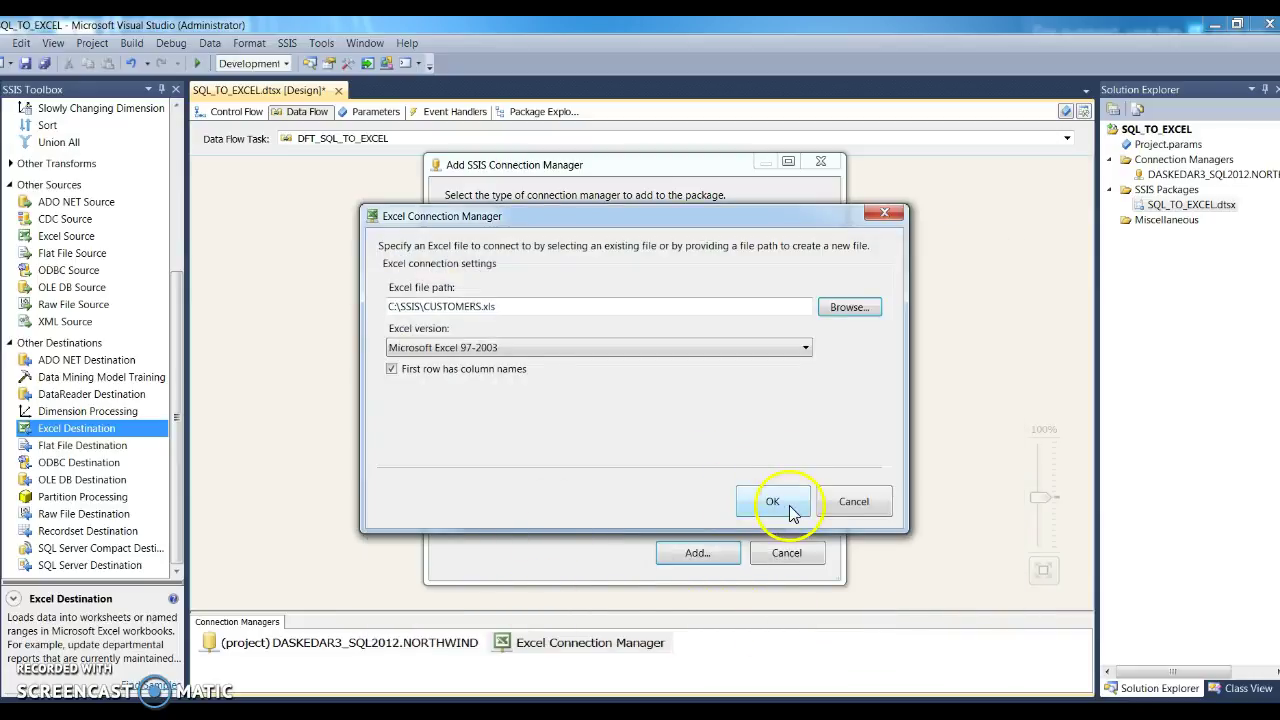
left_click(780, 503)
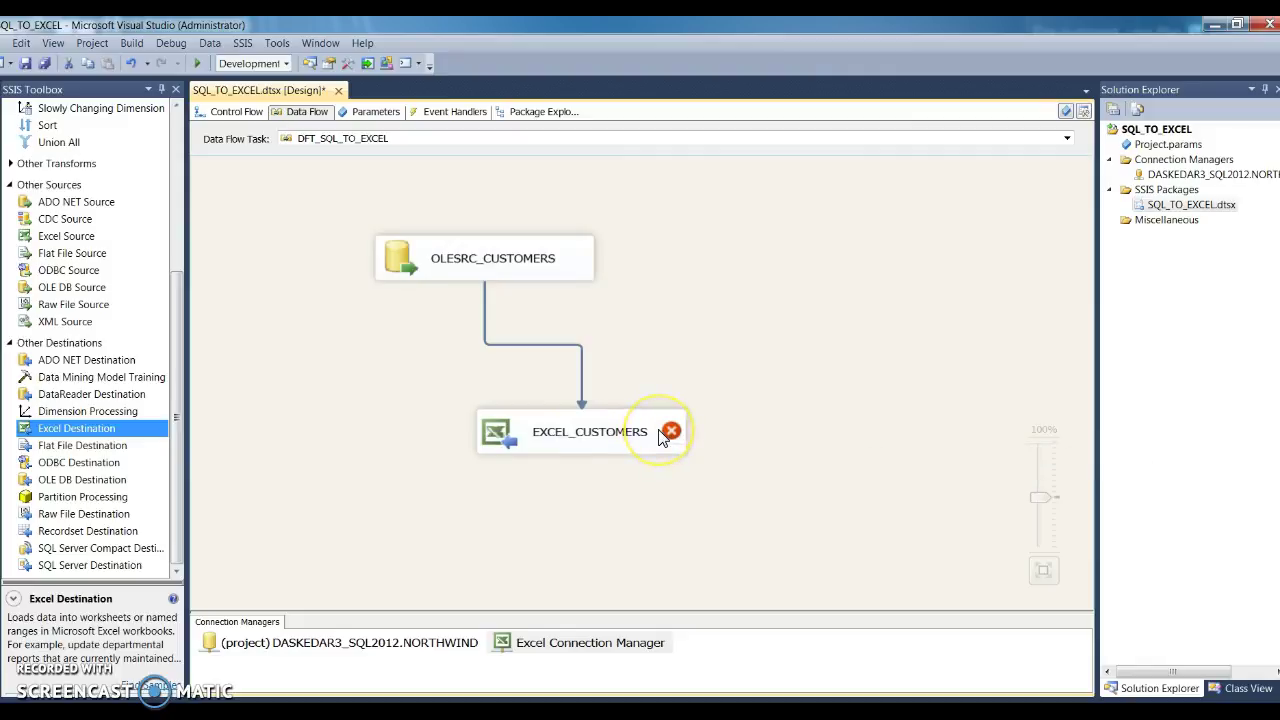
Step: Edit the EXCEL_CUSTOMERS destination and create a new Excel sheet from the proposed CREATE TABLE statement
left_click(683, 437)
mouse_move(680, 445)
mouse_move(582, 443)
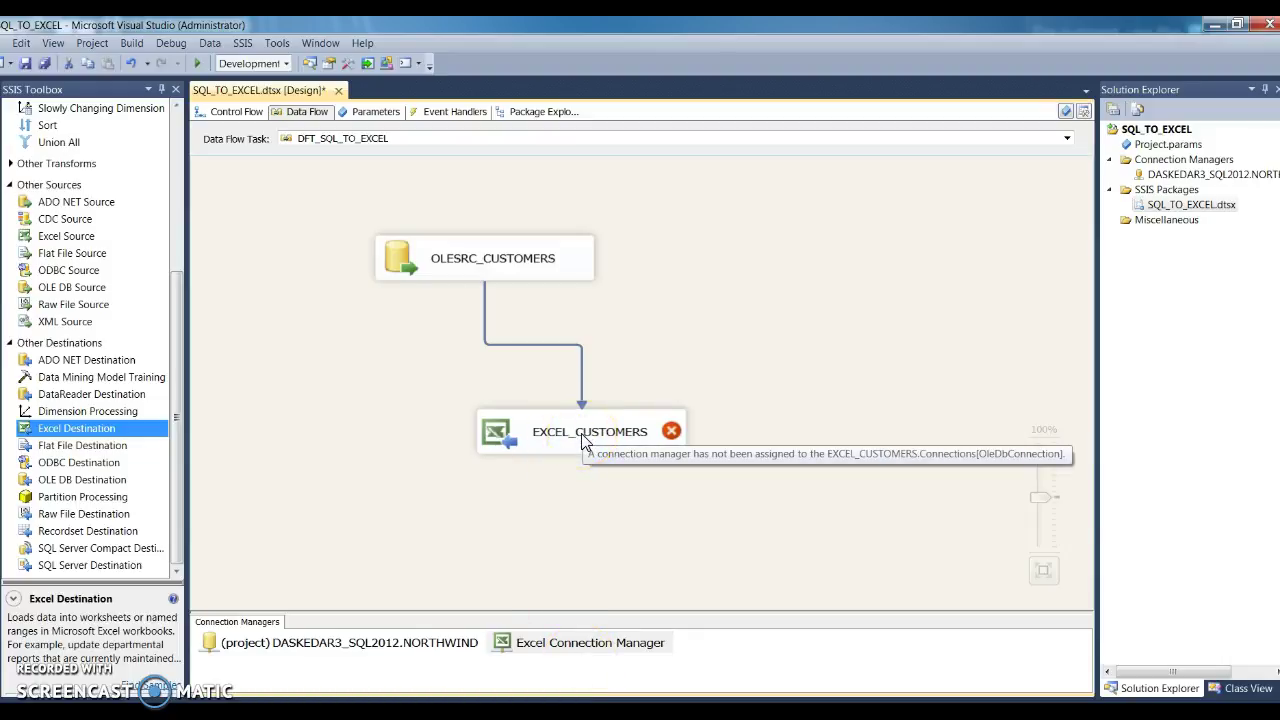
right_click(585, 440)
left_click(619, 452)
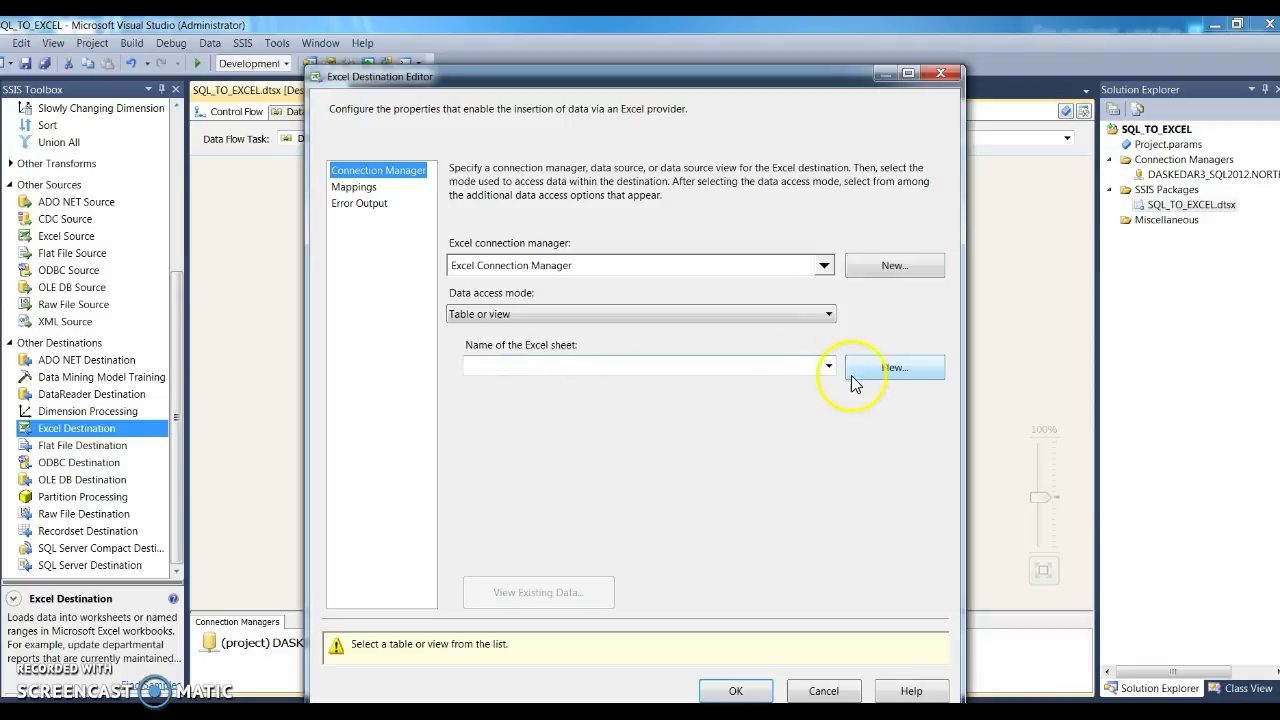
left_click(899, 366)
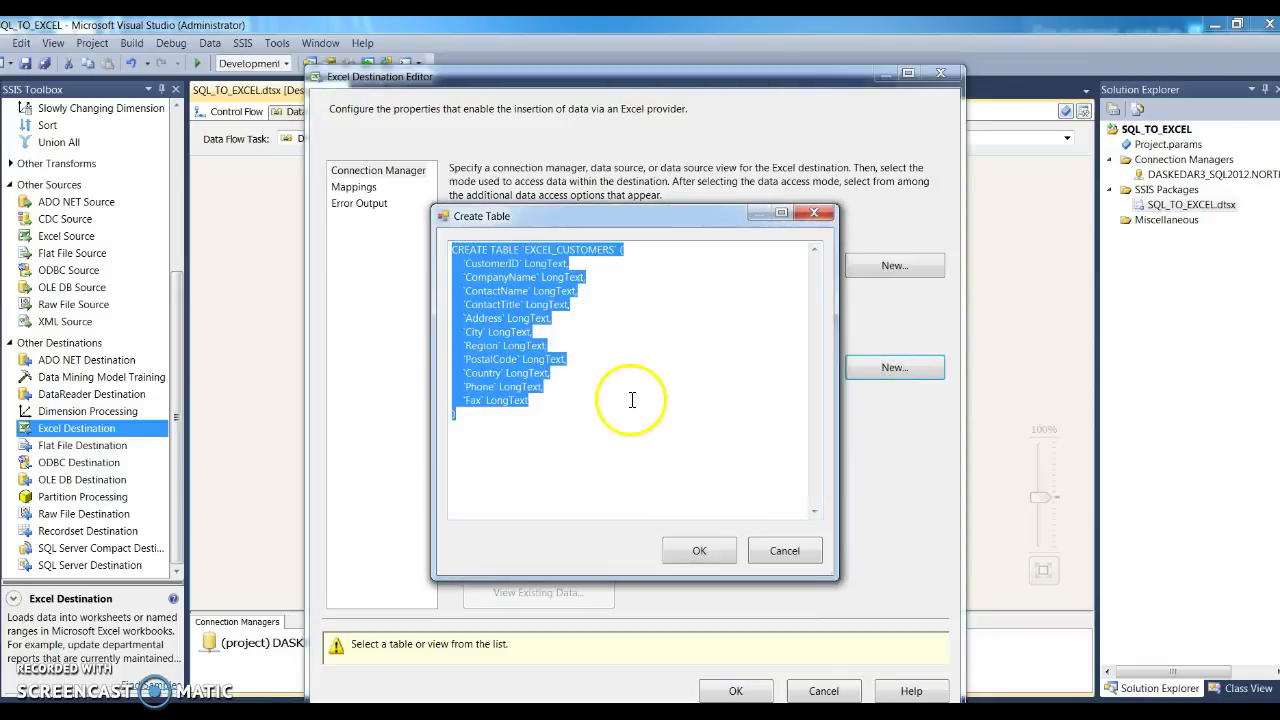
left_click(697, 552)
Step: Select EXCEL_CUSTOMERS$ as the Excel sheet that the destination writes to
left_click(870, 434)
left_click(829, 366)
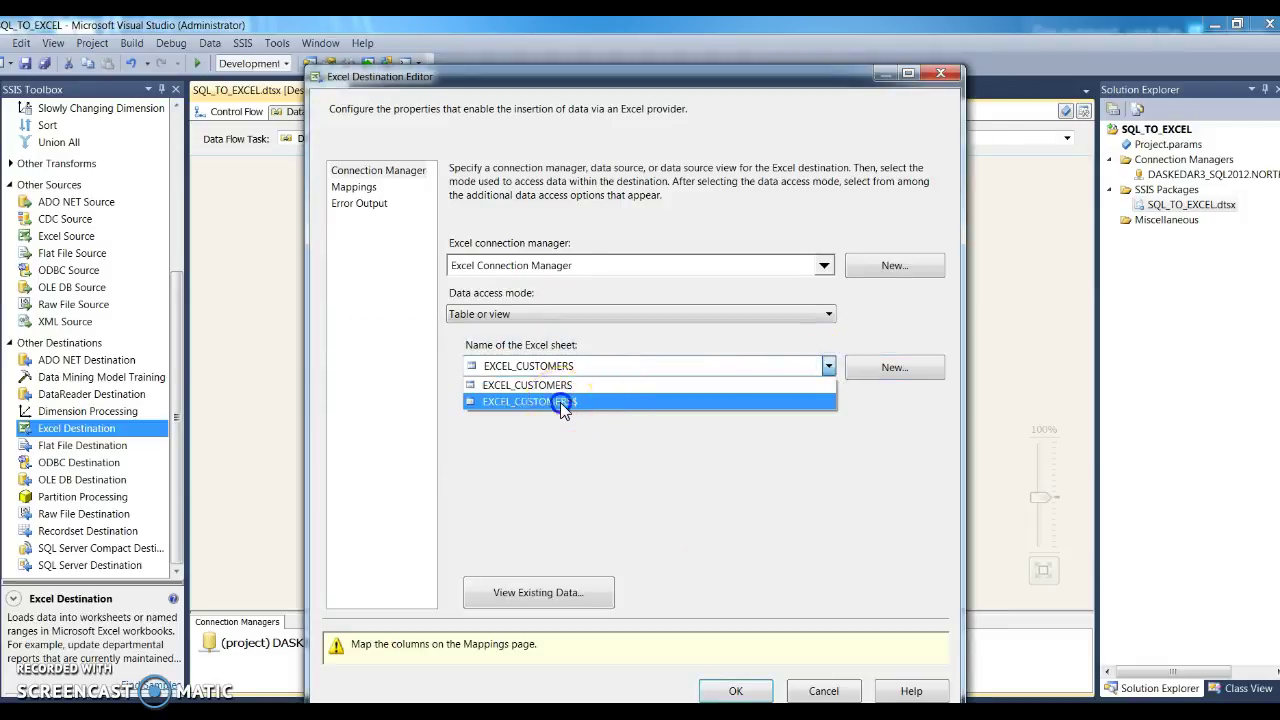
left_click(565, 401)
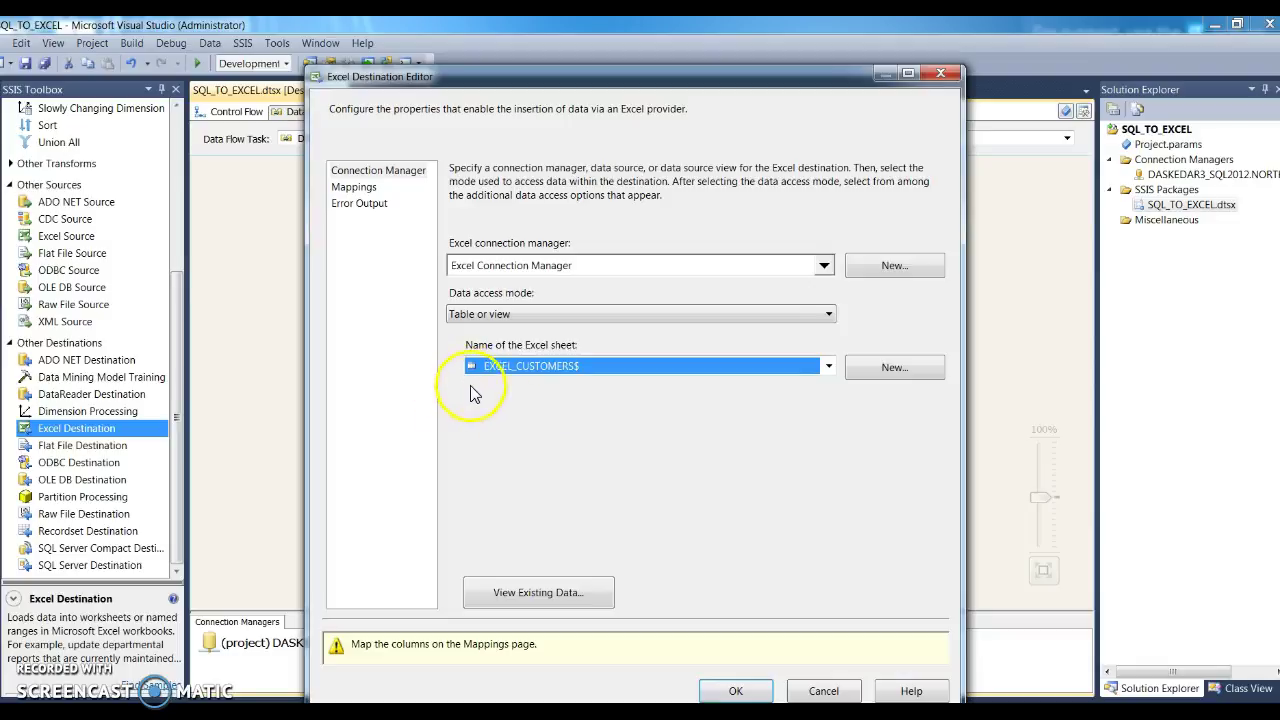
Step: Map the input columns to the matching columns of the Excel sheet and accept the destination settings
left_click(356, 188)
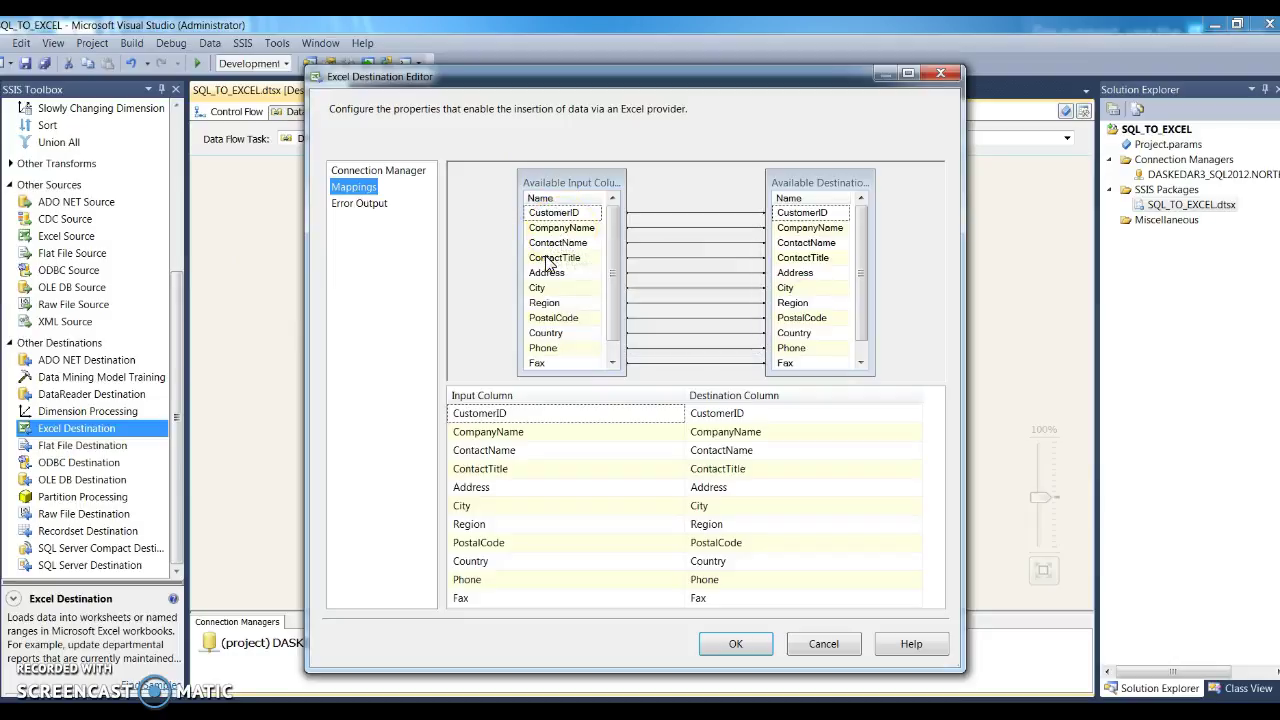
mouse_move(547, 262)
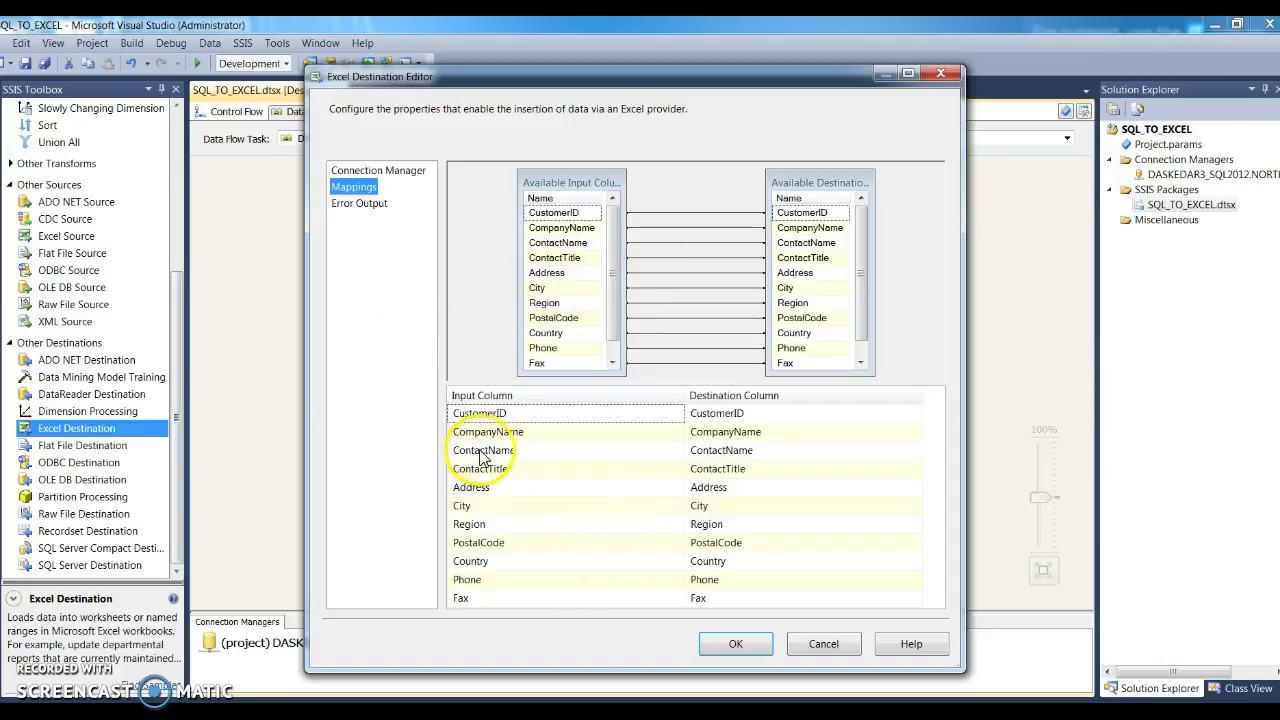
mouse_move(480, 458)
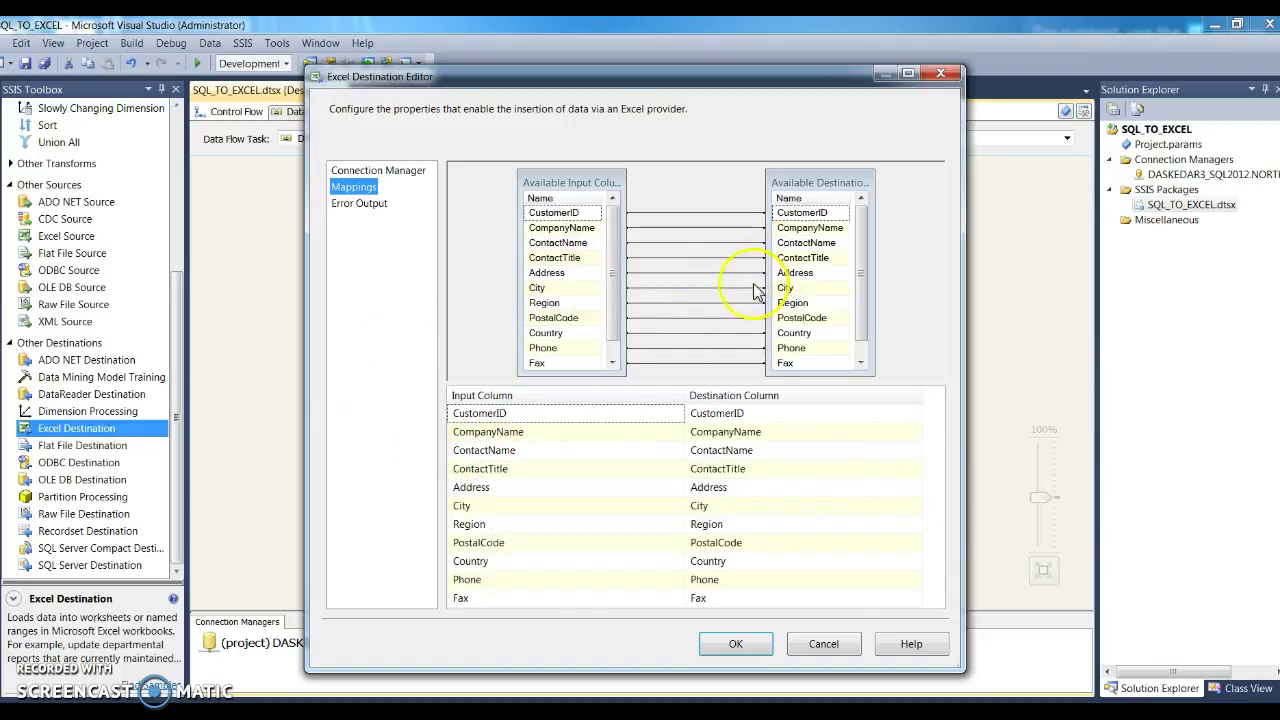
left_click(737, 643)
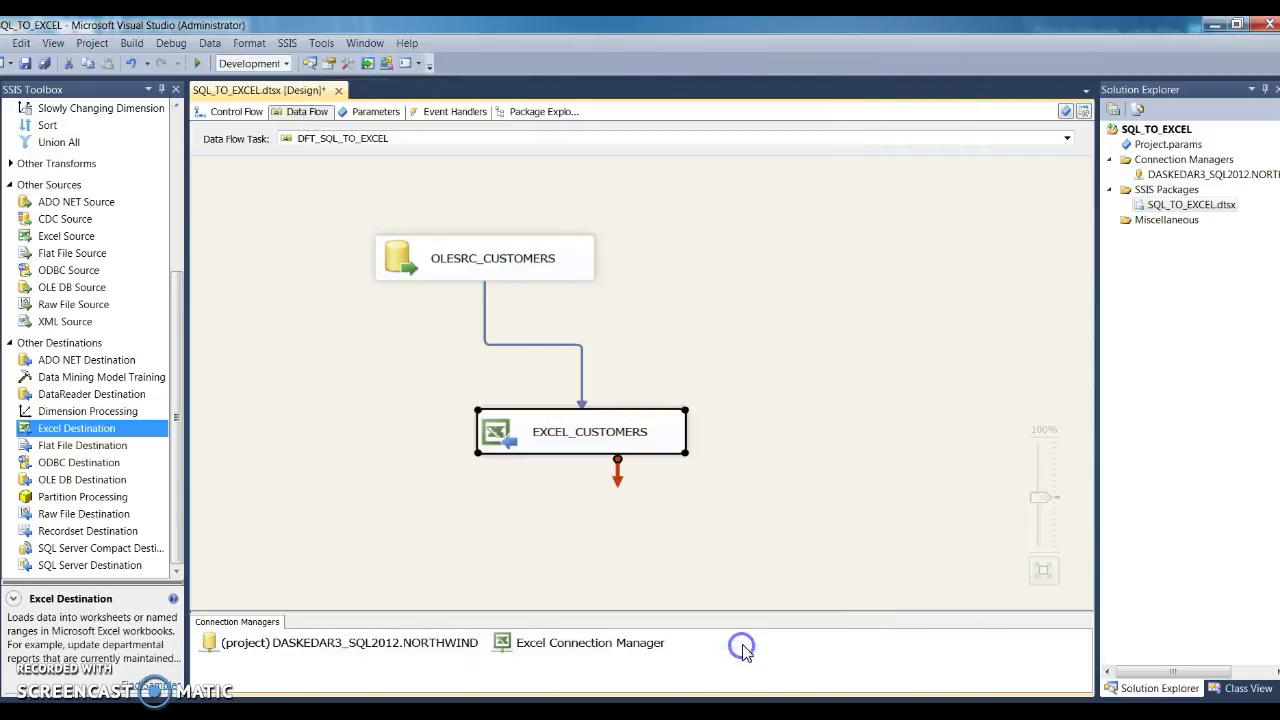
left_click(790, 322)
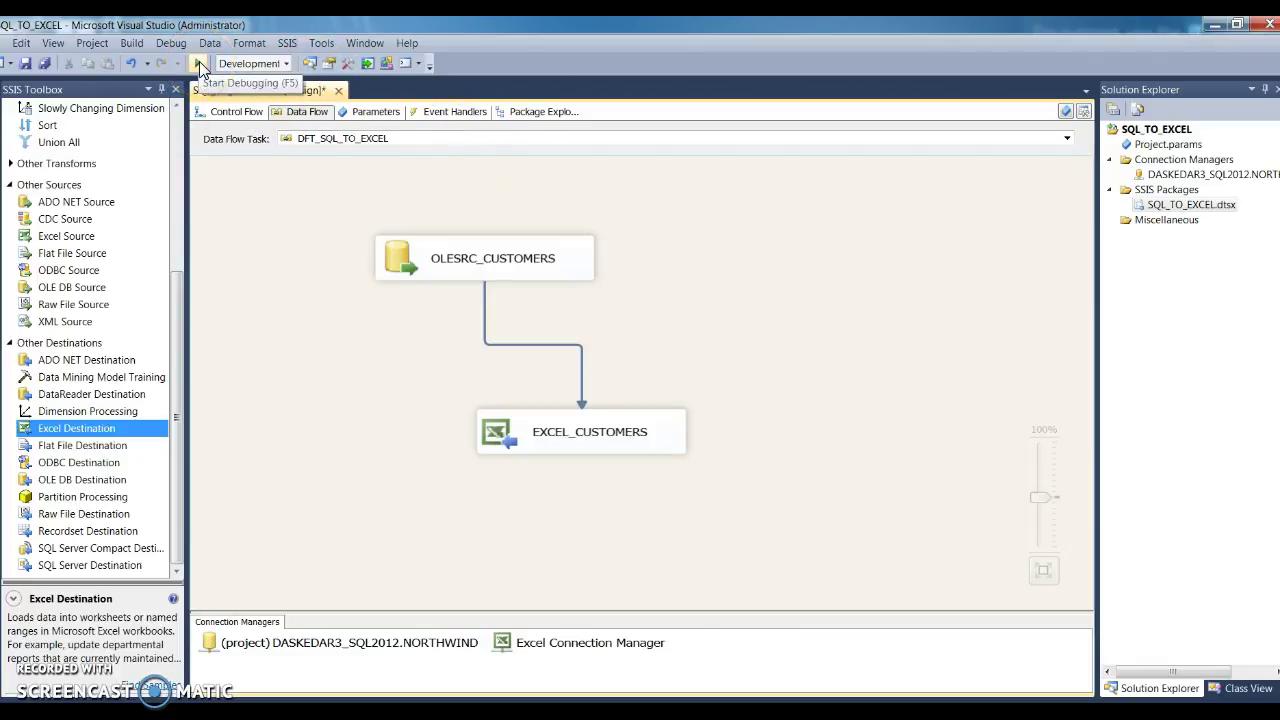
Step: Run the package in debug mode and examine the execution progress log for errors
left_click(797, 257)
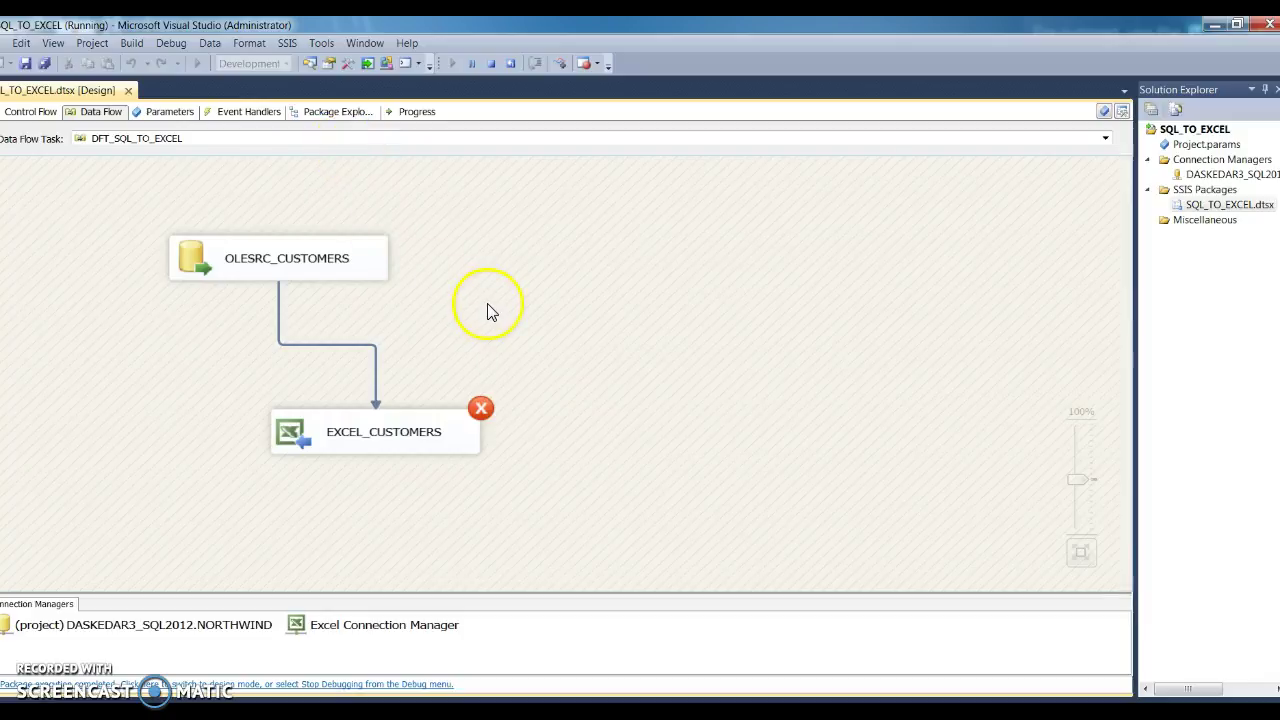
left_click(416, 112)
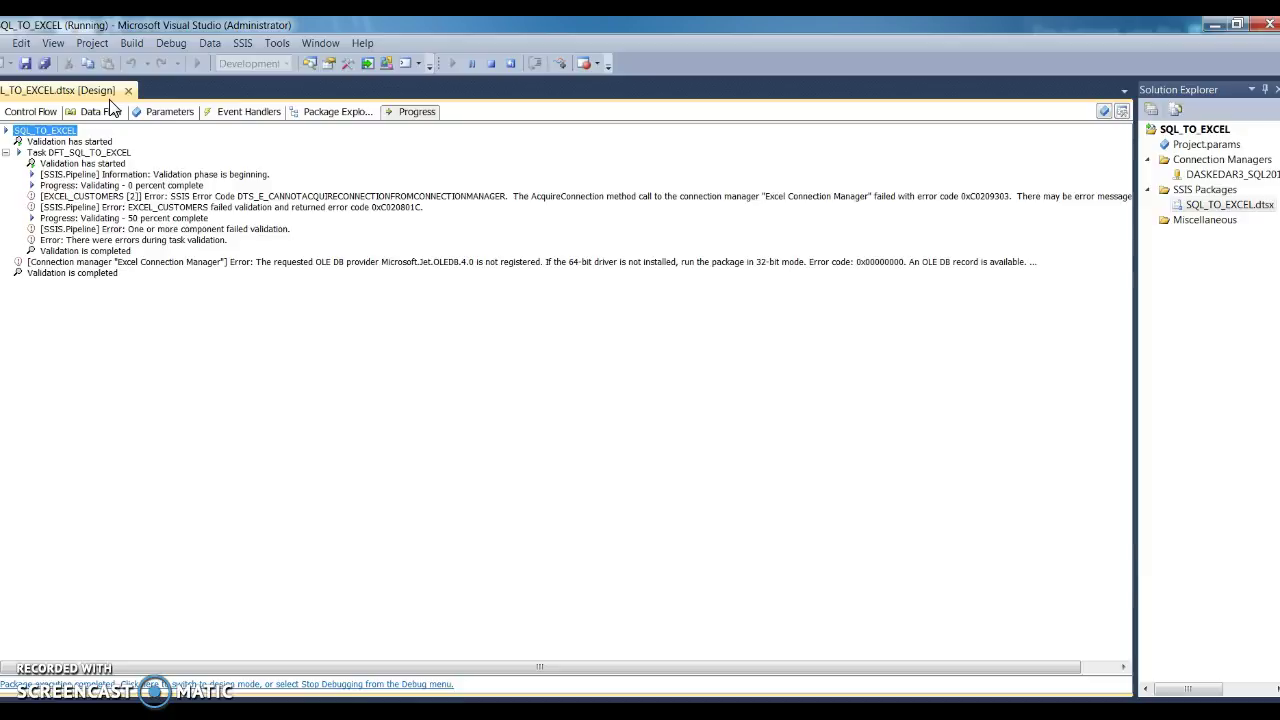
left_click(388, 303)
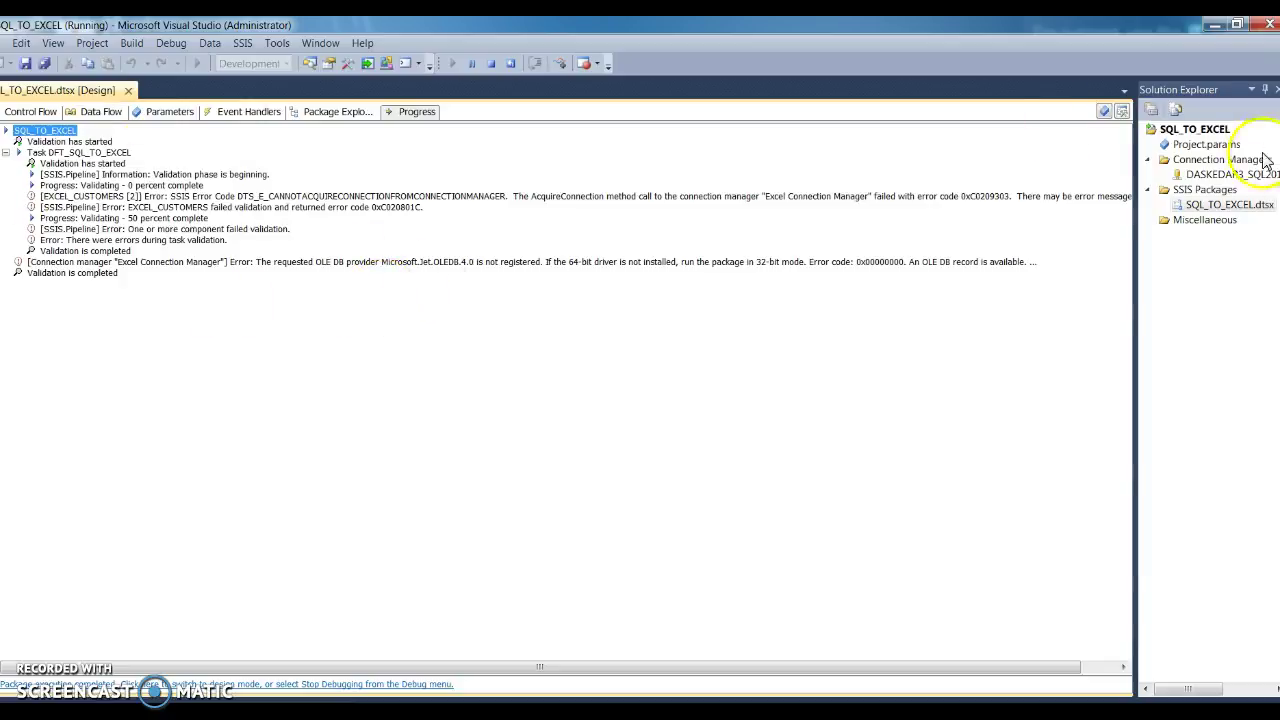
Step: Set Run64BitRuntime to False in the debugging properties of the SQL_TO_EXCEL project
right_click(1198, 136)
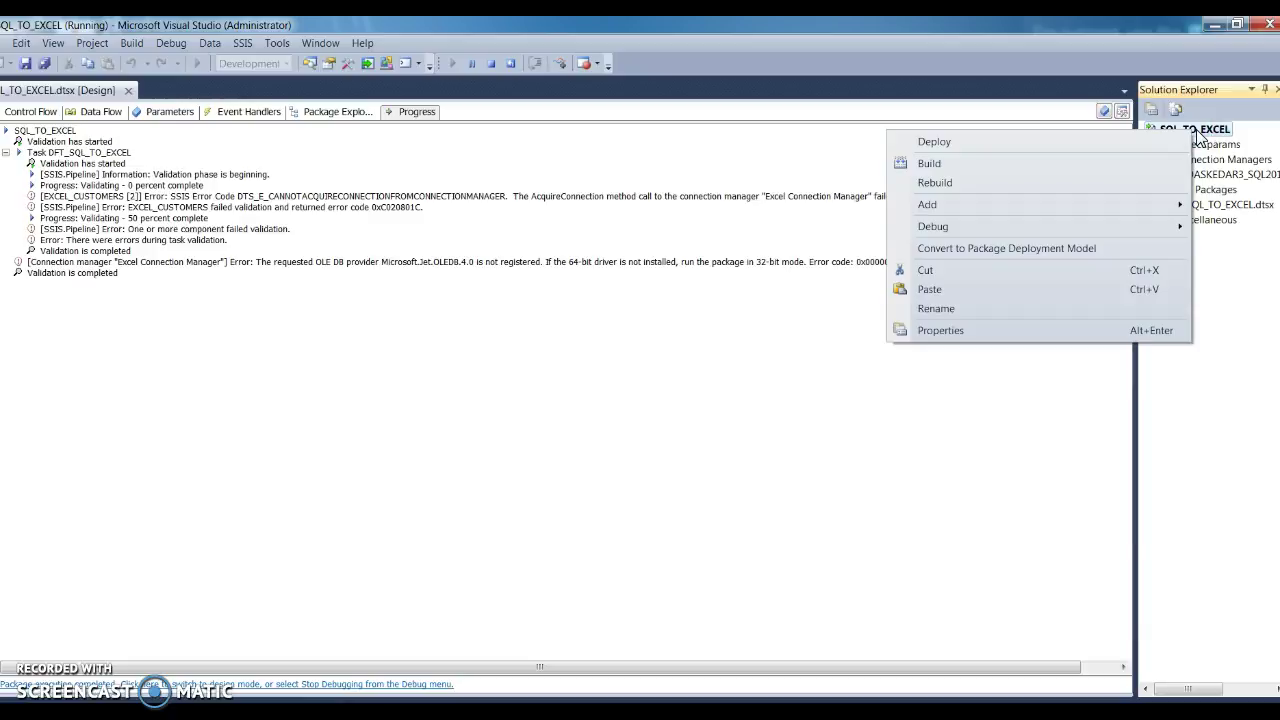
left_click(952, 328)
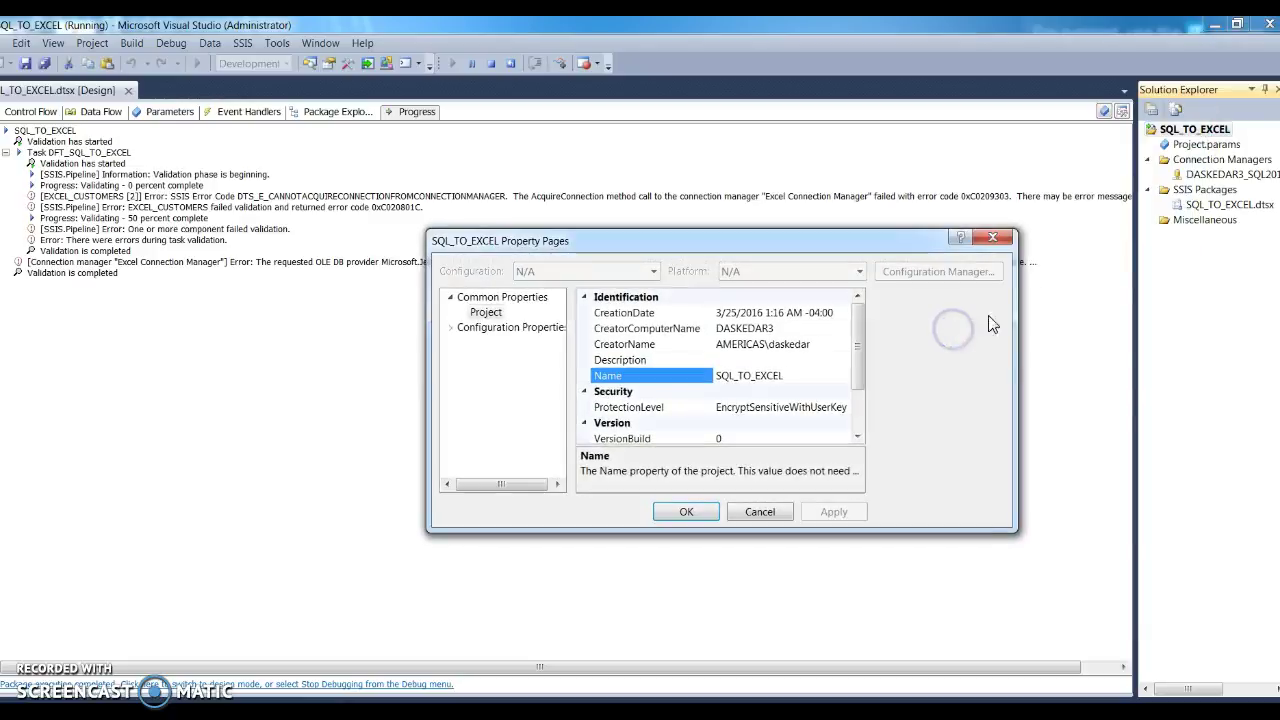
left_click(477, 329)
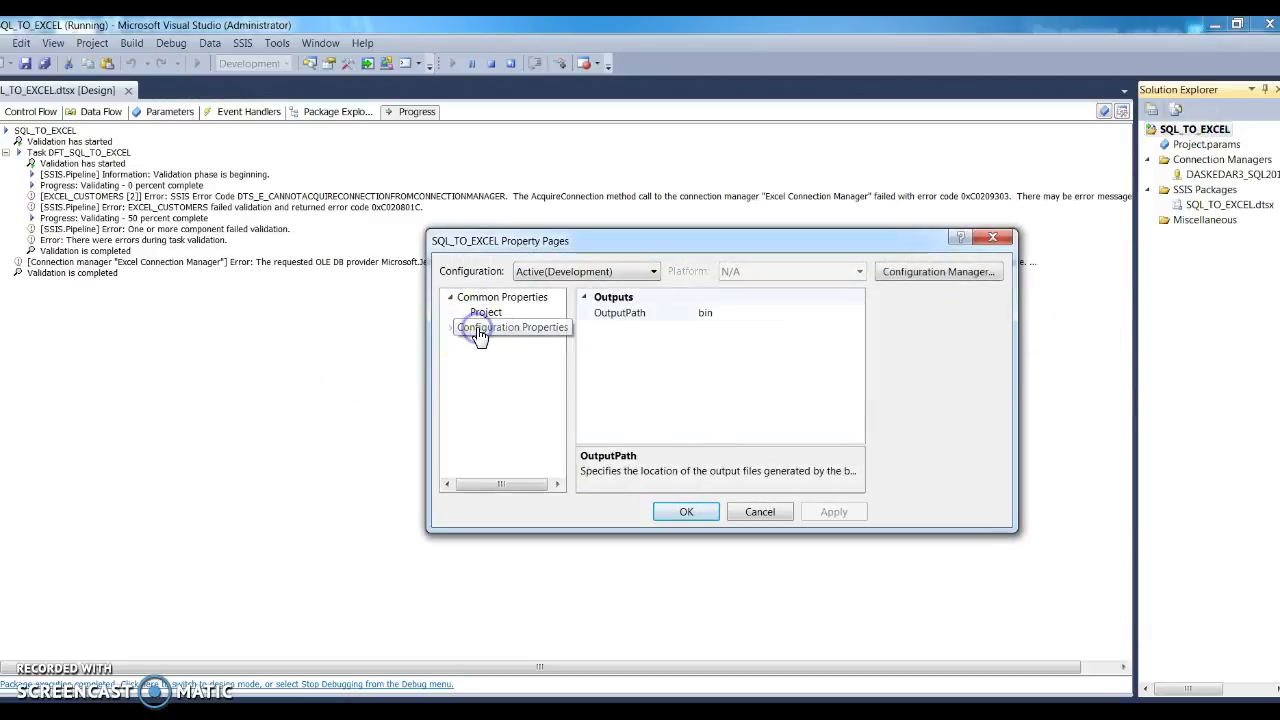
left_click(453, 330)
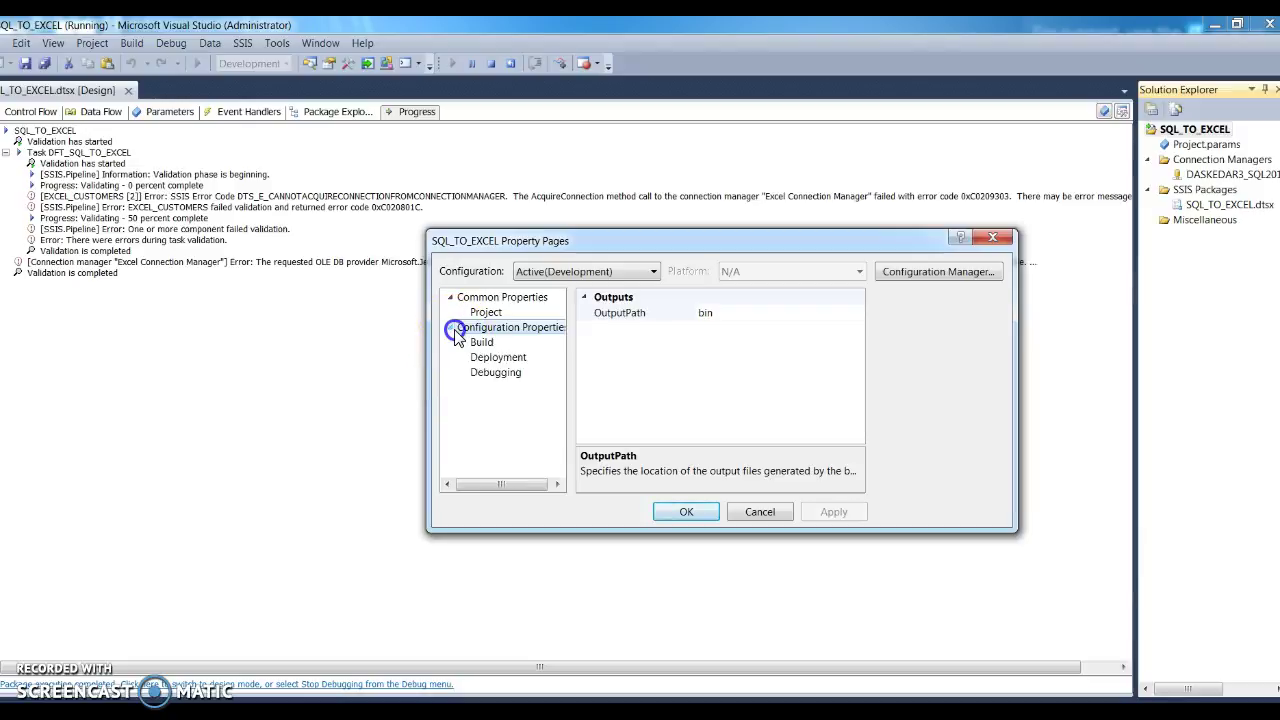
left_click(495, 374)
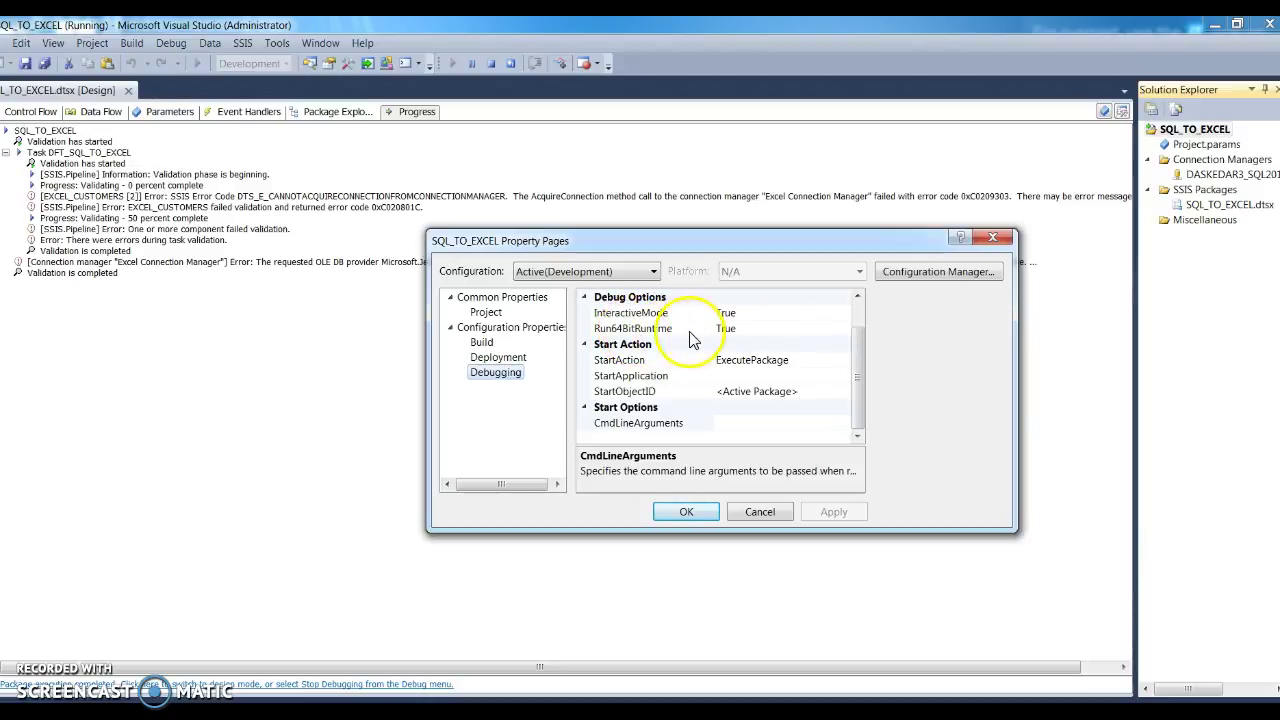
left_click(760, 329)
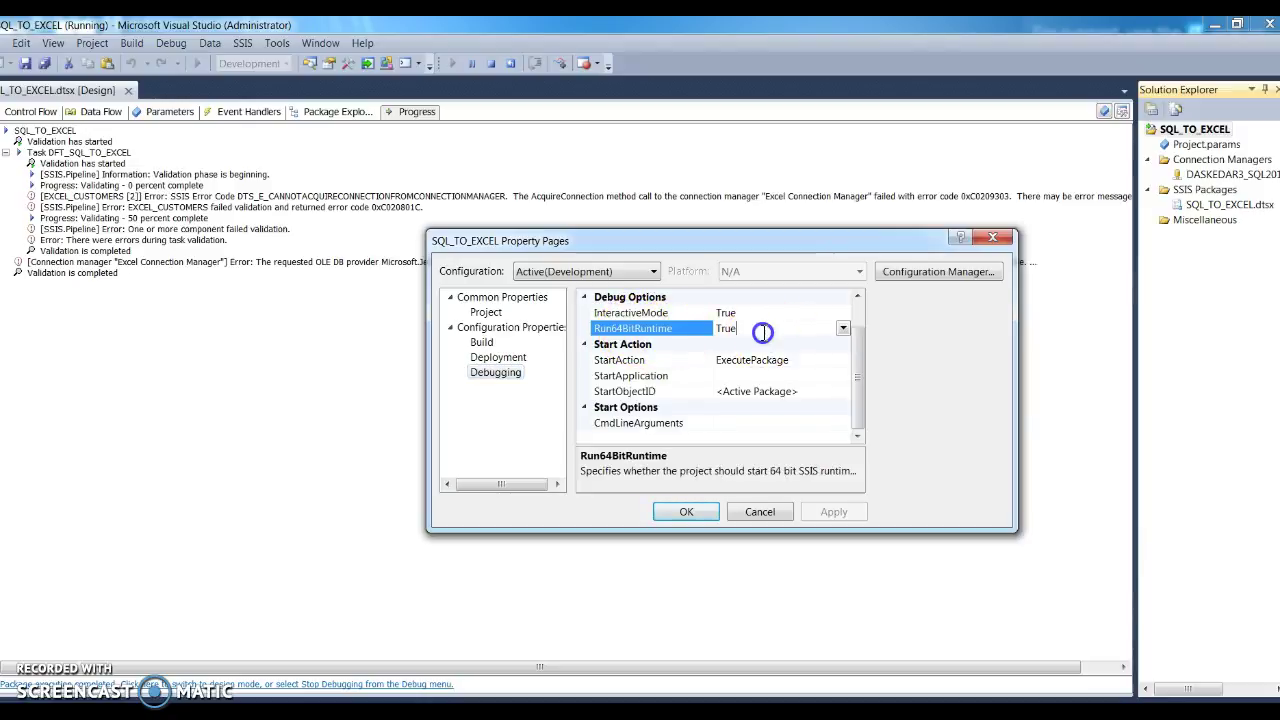
left_click(842, 329)
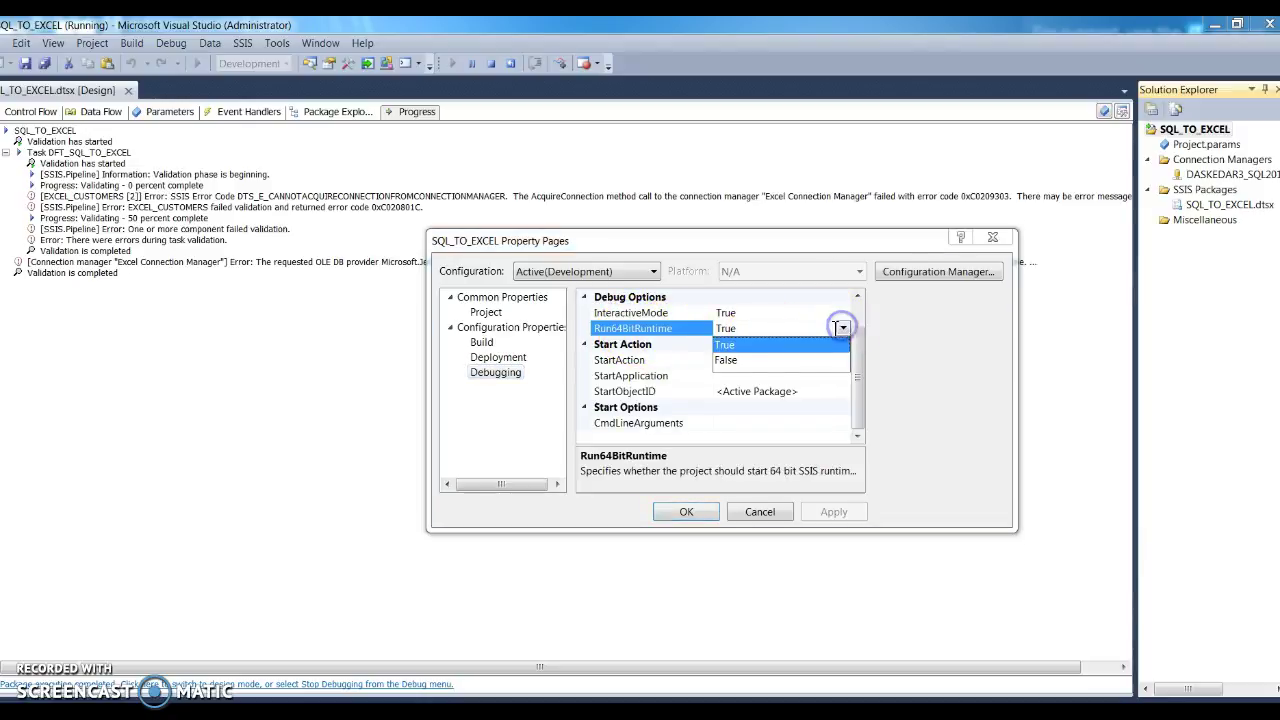
left_click(724, 361)
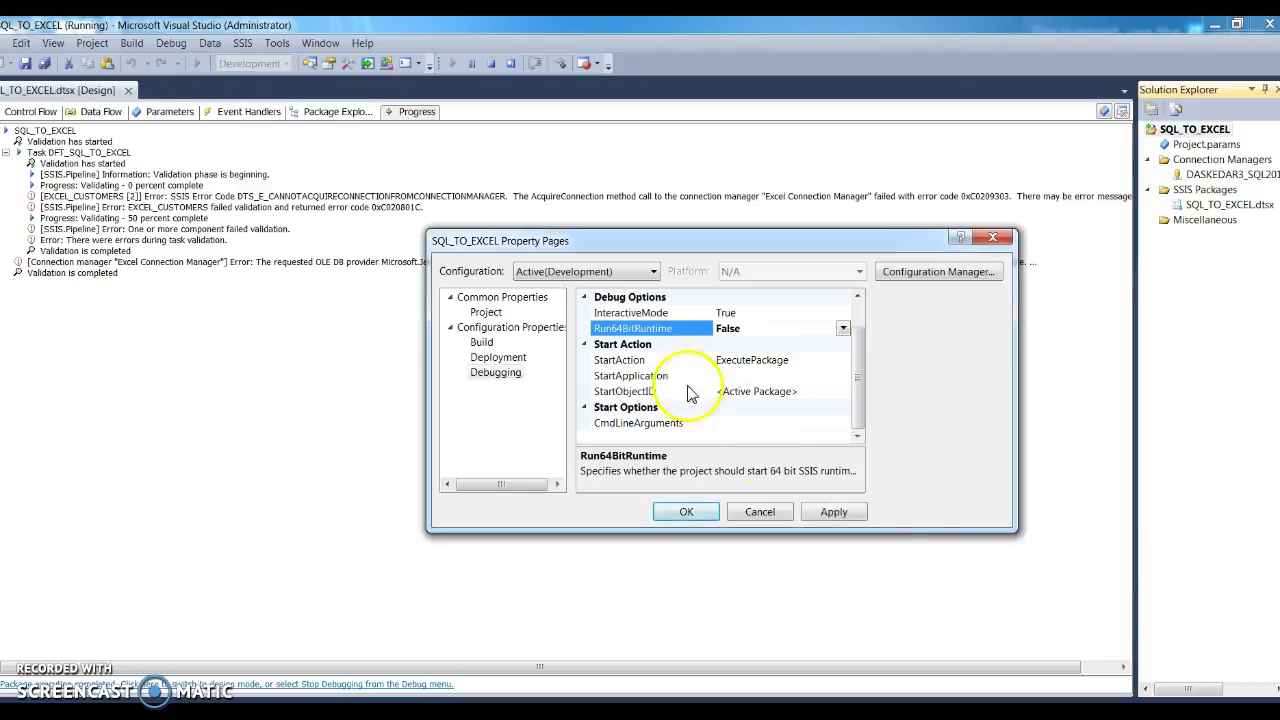
left_click(690, 512)
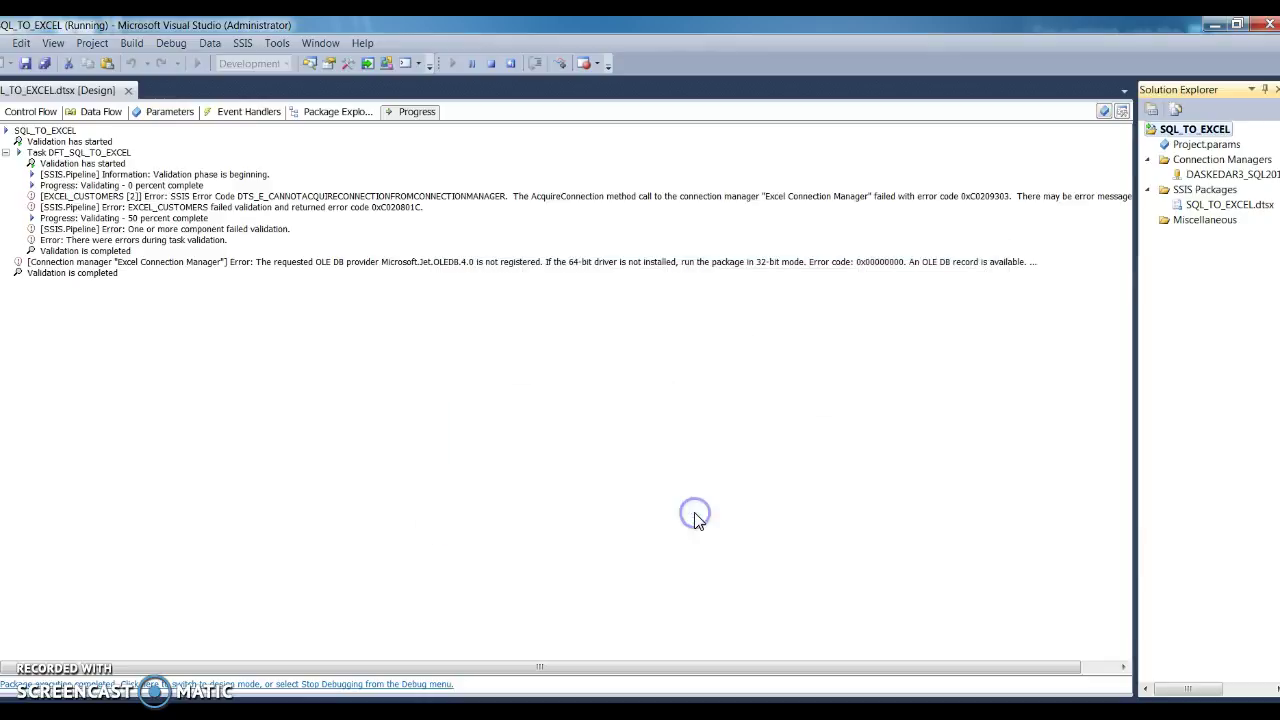
Step: Return to the data flow, stop the current debugging session and run the package again to check the load into EXCEL_CUSTOMERS
left_click(102, 111)
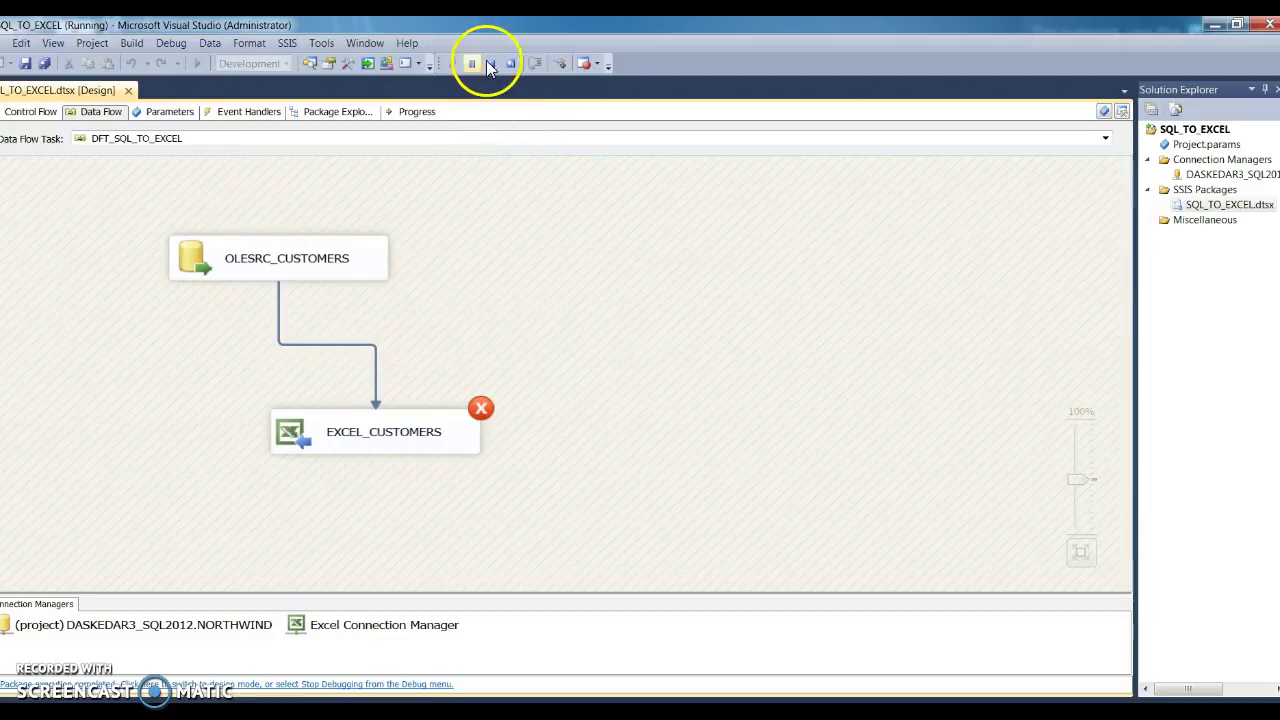
left_click(490, 63)
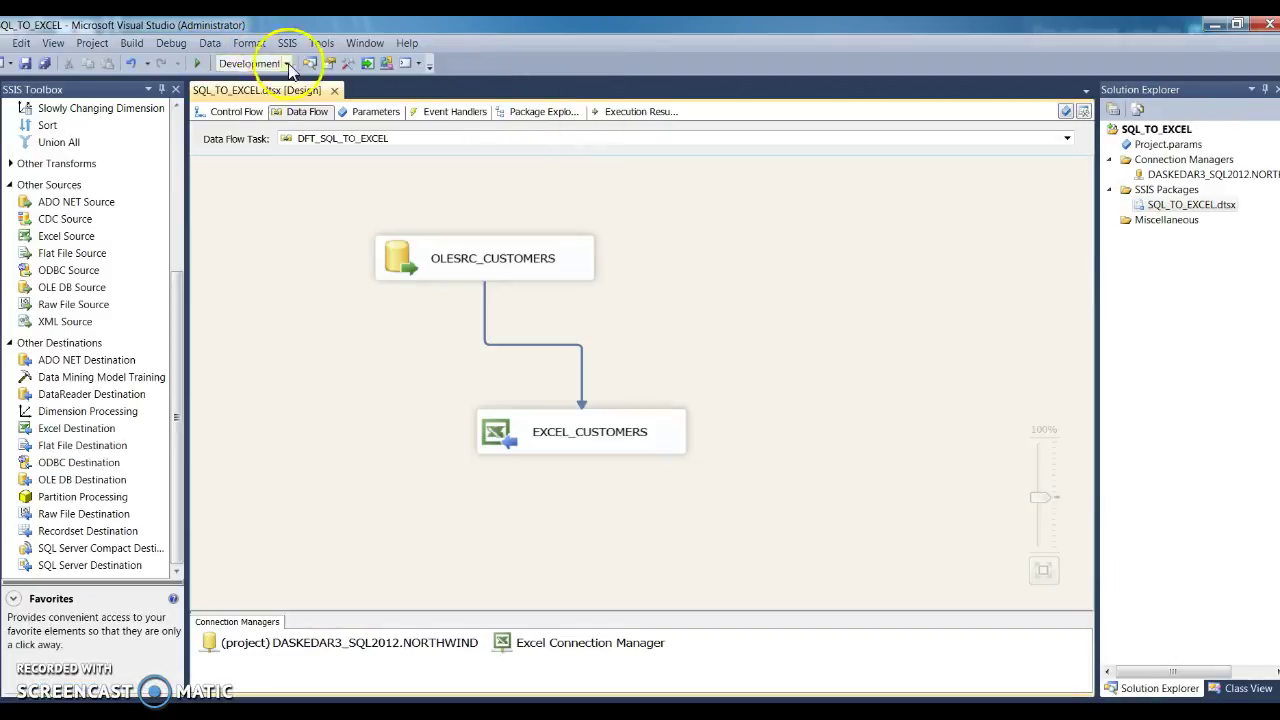
left_click(197, 63)
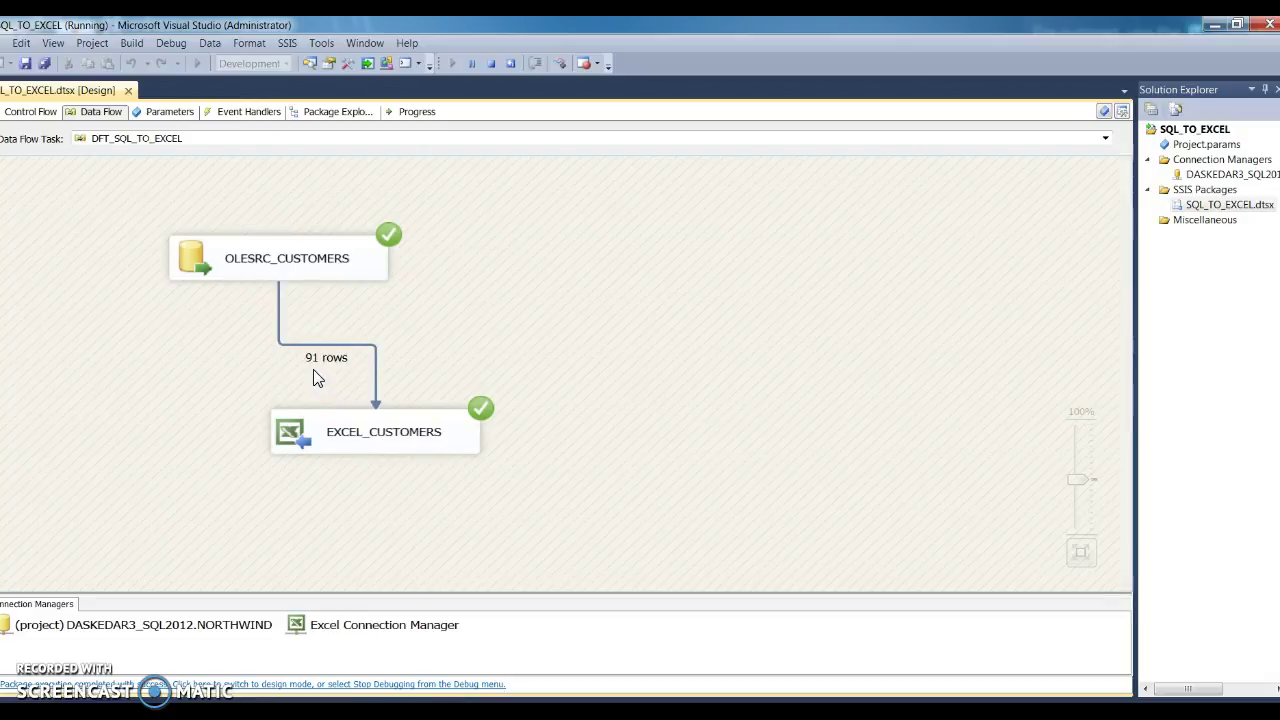
left_click(408, 436)
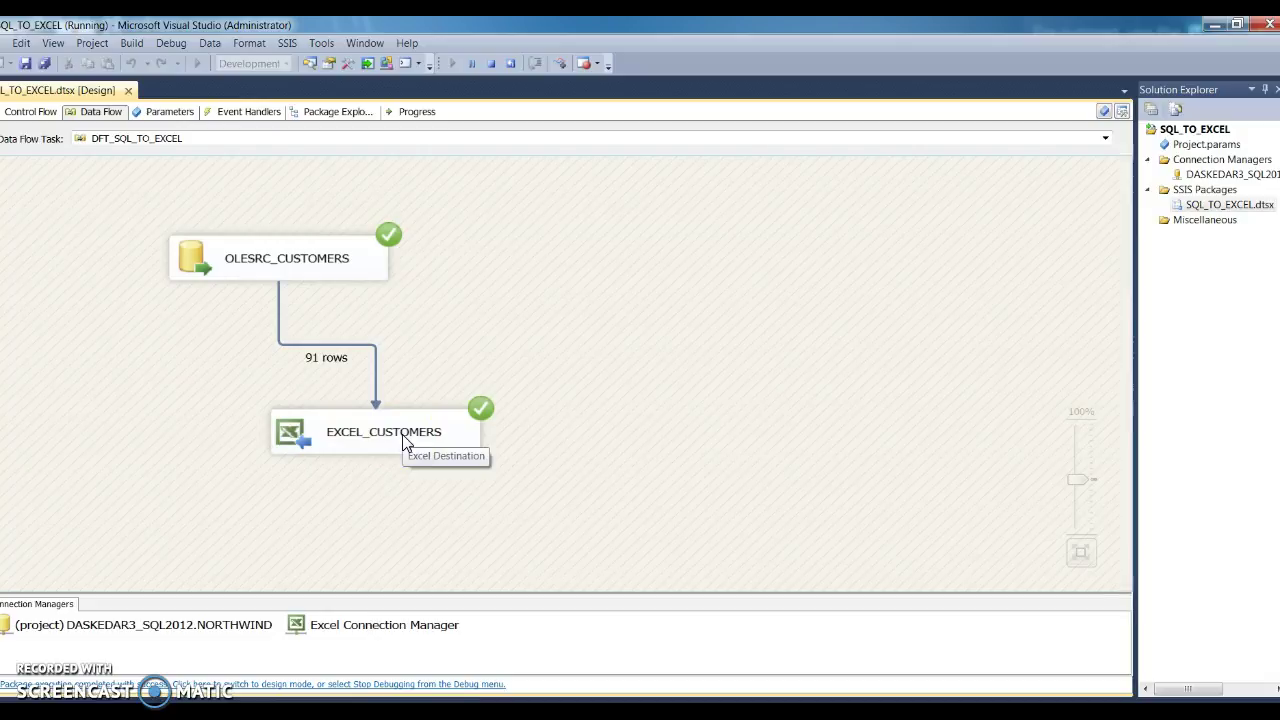
left_click(396, 447)
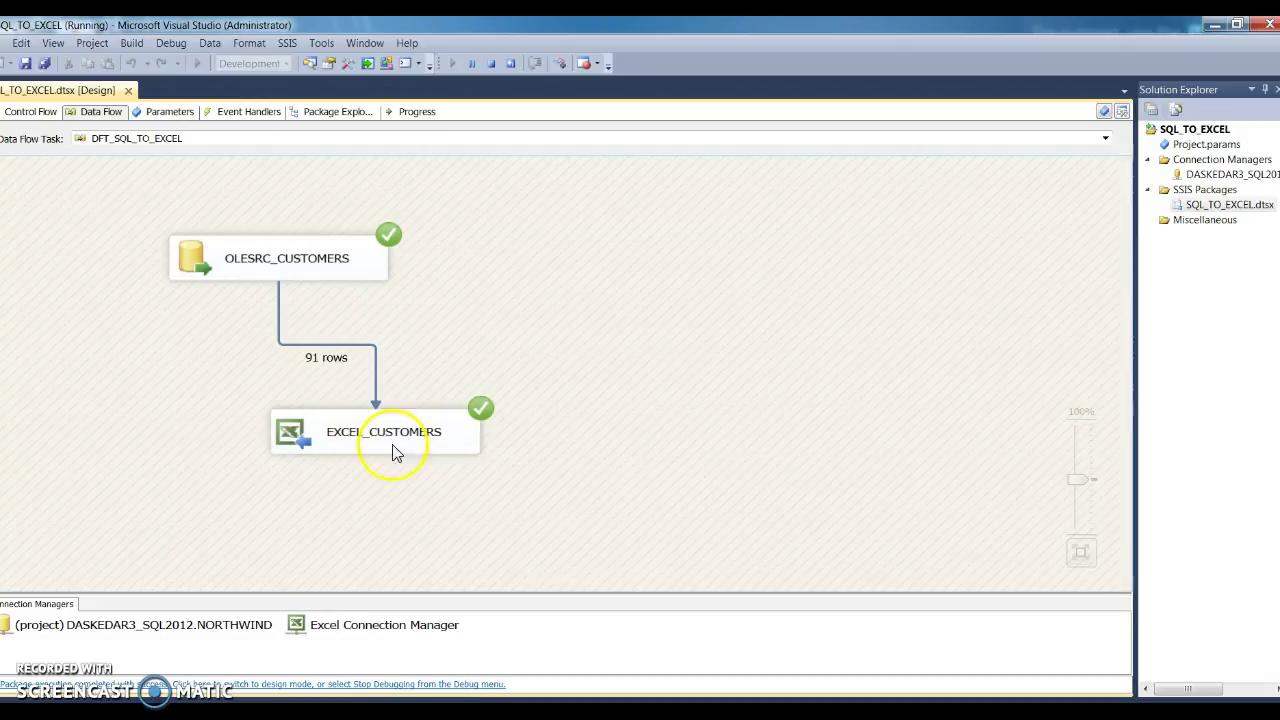